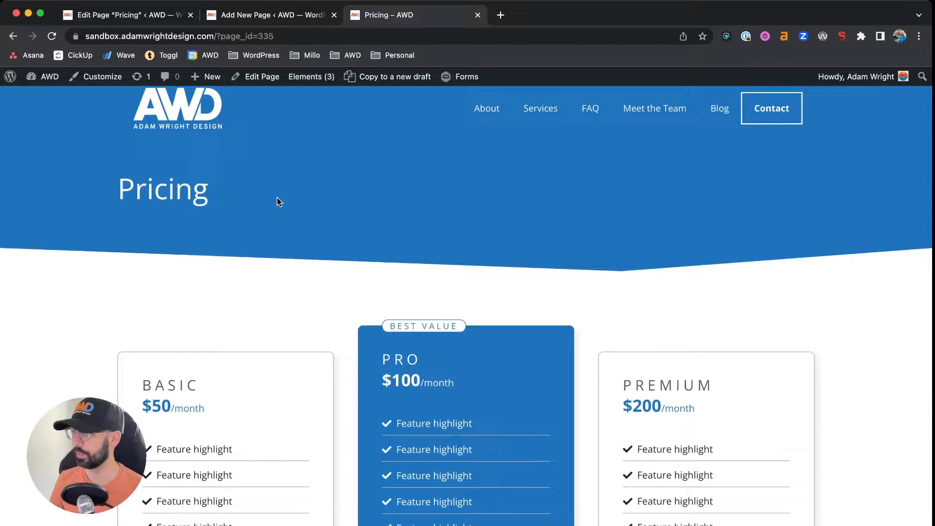
- Examine the three plan cards on the finished Pricing page
{"action": "scroll", "coordinate": [279, 201], "scroll_direction": "down", "scroll_amount": 5}
{"action": "scroll", "coordinate": [277, 202], "scroll_direction": "down", "scroll_amount": 1}
{"action": "scroll", "coordinate": [277, 200], "scroll_direction": "down", "scroll_amount": 2}
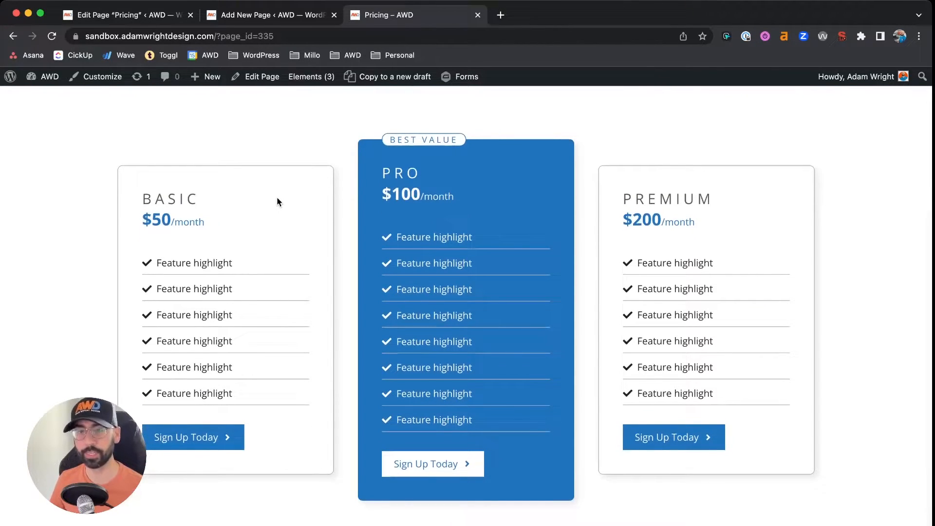
{"action": "scroll", "coordinate": [276, 197], "scroll_direction": "up", "scroll_amount": 5}
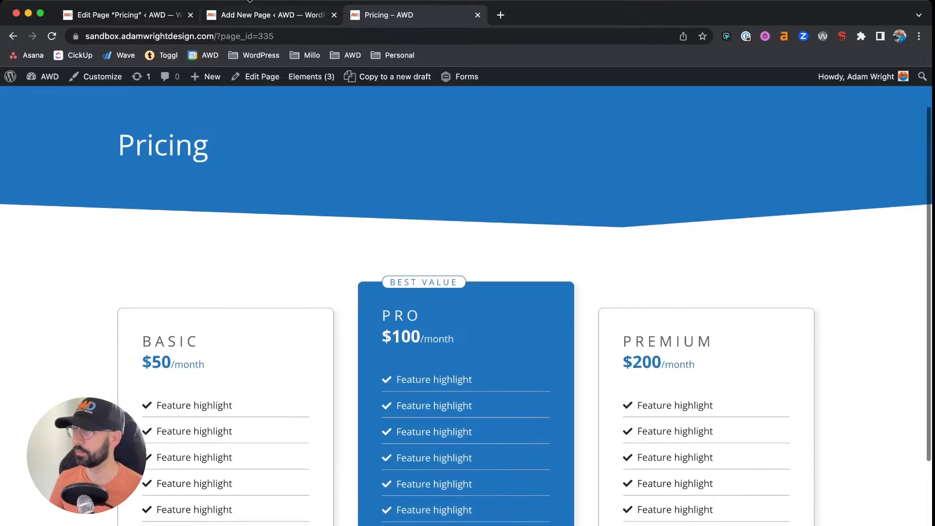
- In the Pricing Table page draft, insert a Container block in the empty content area and add an inner container to it
{"action": "left_click", "coordinate": [248, 14]}
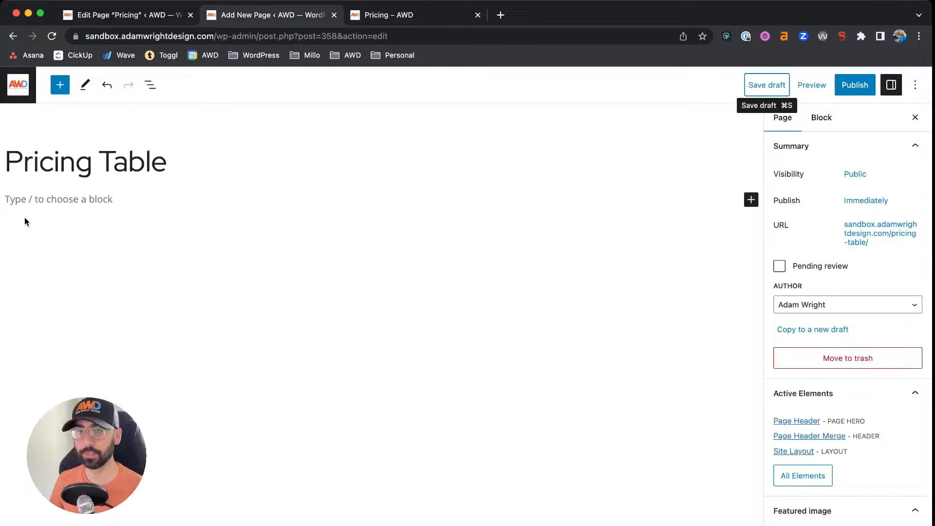
{"action": "left_click", "coordinate": [51, 201]}
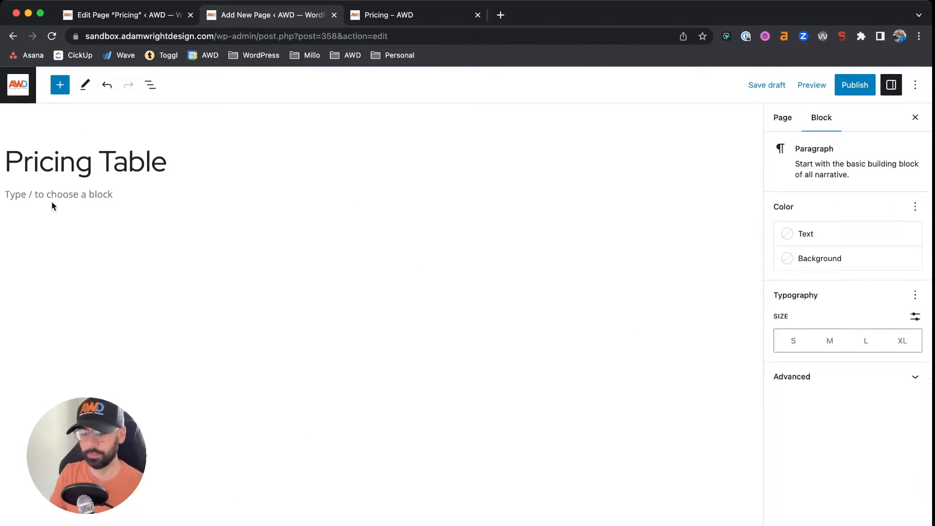
{"action": "type", "text": "/cont"}
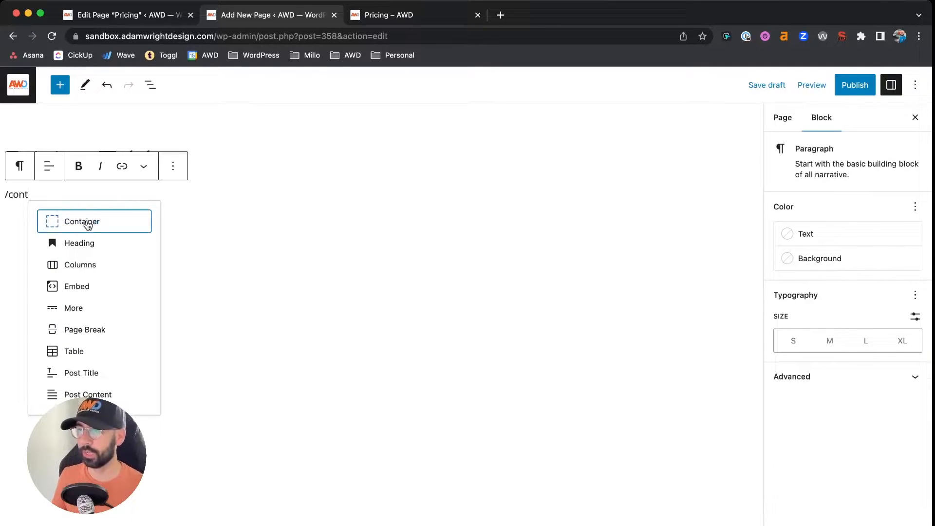
{"action": "left_click", "coordinate": [86, 220]}
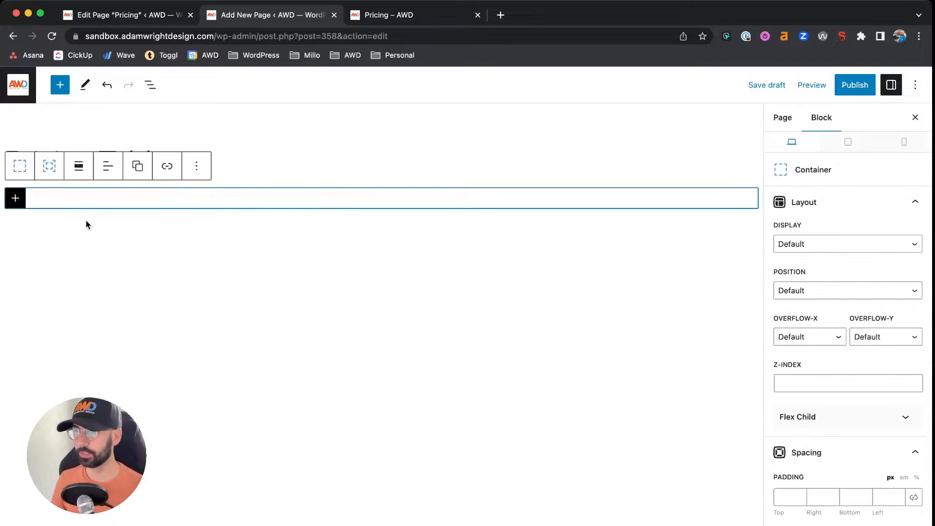
{"action": "left_click", "coordinate": [49, 168]}
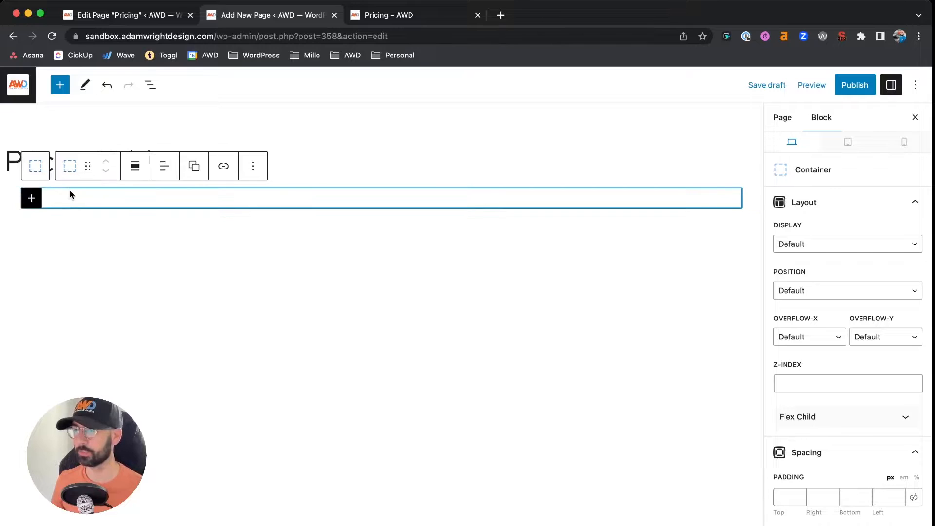
- Insert a Grid block with three equal columns inside the inner container
{"action": "left_click", "coordinate": [32, 200]}
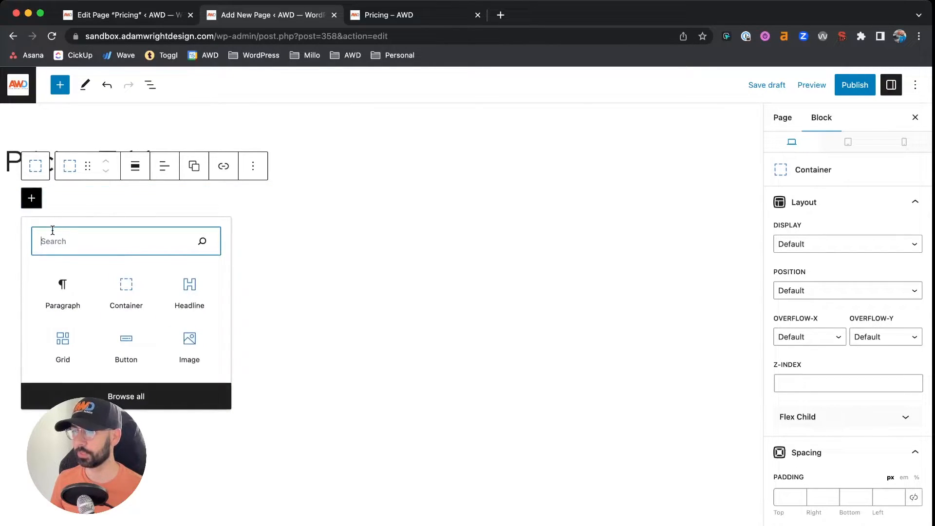
{"action": "left_click", "coordinate": [58, 345]}
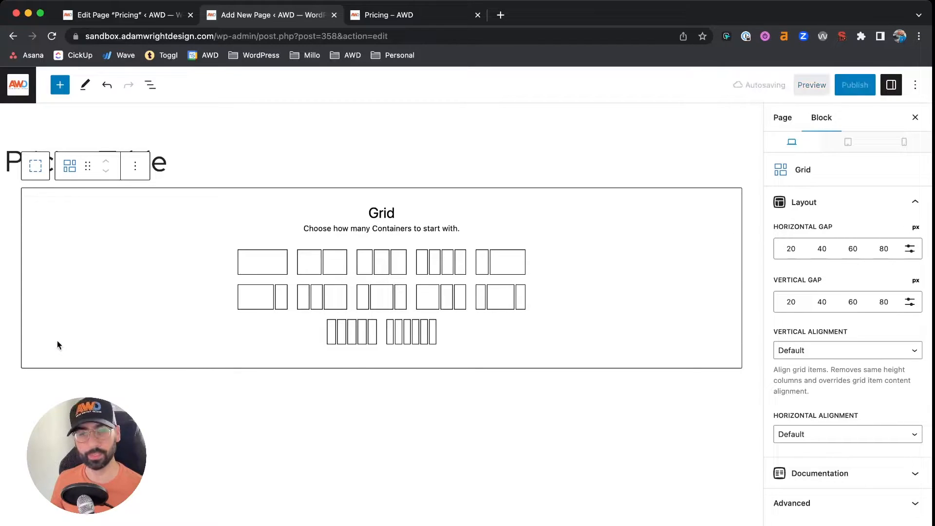
{"action": "left_click", "coordinate": [393, 267]}
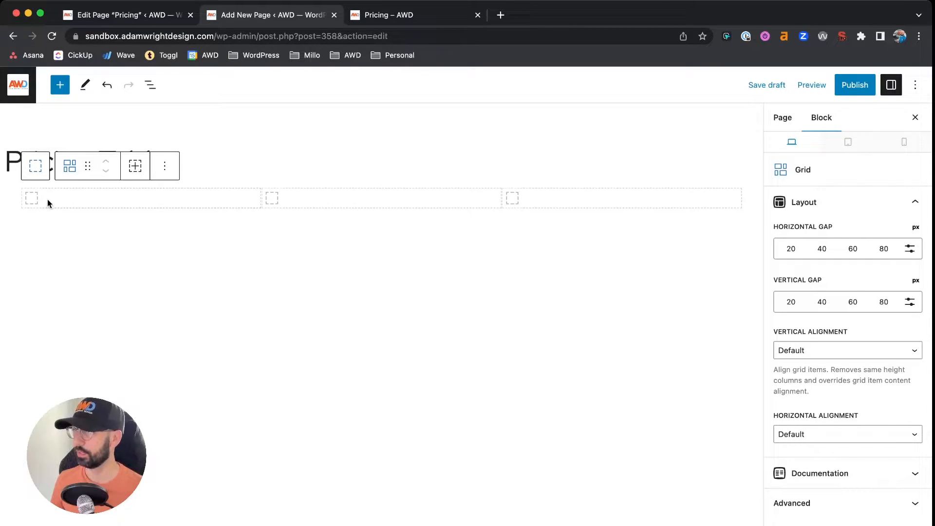
- Examine the Basic plan's title and price line on the finished Pricing page, and return to the Pricing Table draft
{"action": "left_click", "coordinate": [405, 19]}
{"action": "scroll", "coordinate": [328, 265], "scroll_direction": "down", "scroll_amount": 5}
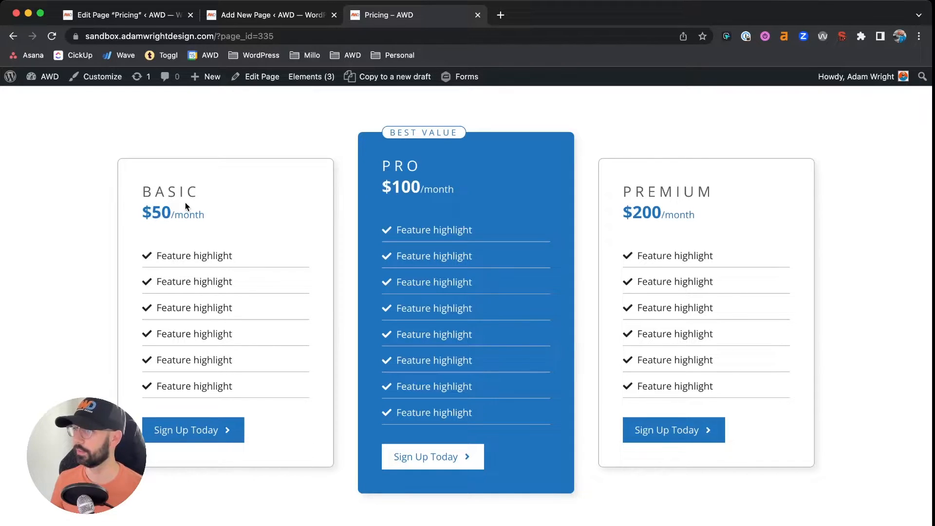
{"action": "left_click_drag", "start_coordinate": [142, 213], "coordinate": [213, 219]}
{"action": "left_click", "coordinate": [211, 214]}
{"action": "left_click", "coordinate": [212, 213]}
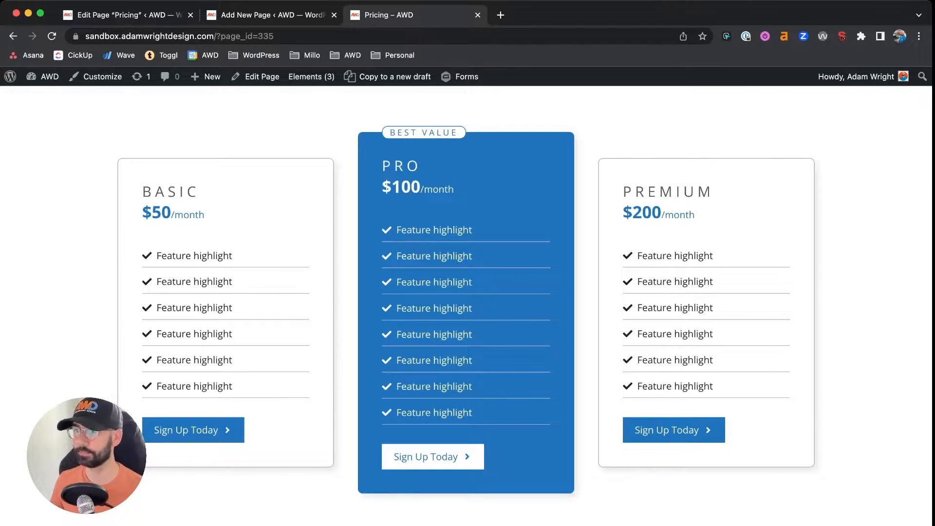
{"action": "key", "text": "ctrl+shift+Tab"}
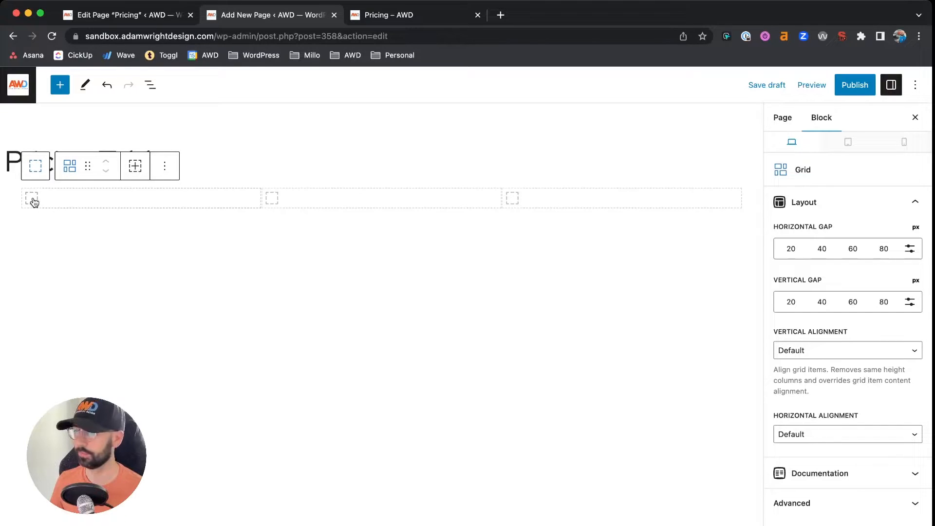
- Add a Headline block to the first grid column with the text "Basic"
{"action": "left_click", "coordinate": [32, 200]}
{"action": "left_click", "coordinate": [32, 199]}
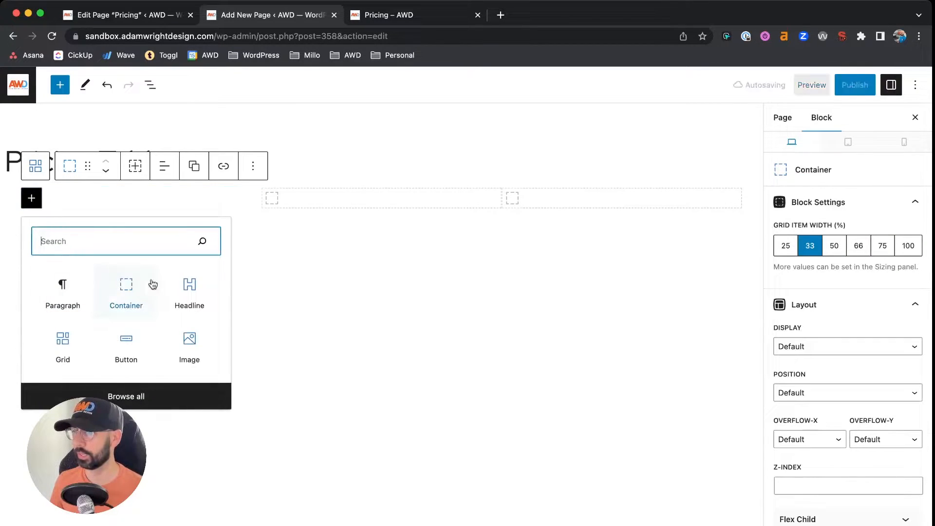
{"action": "left_click", "coordinate": [185, 292]}
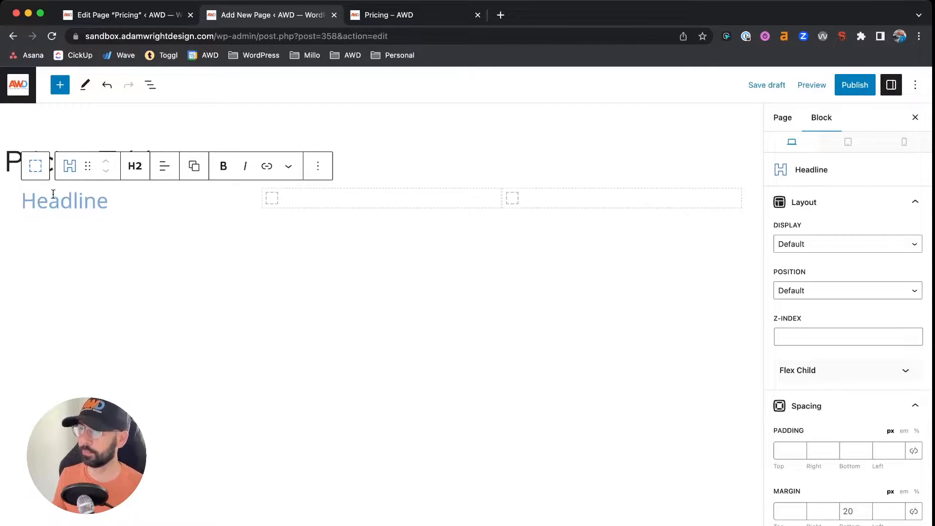
{"action": "type", "text": "Bac"}
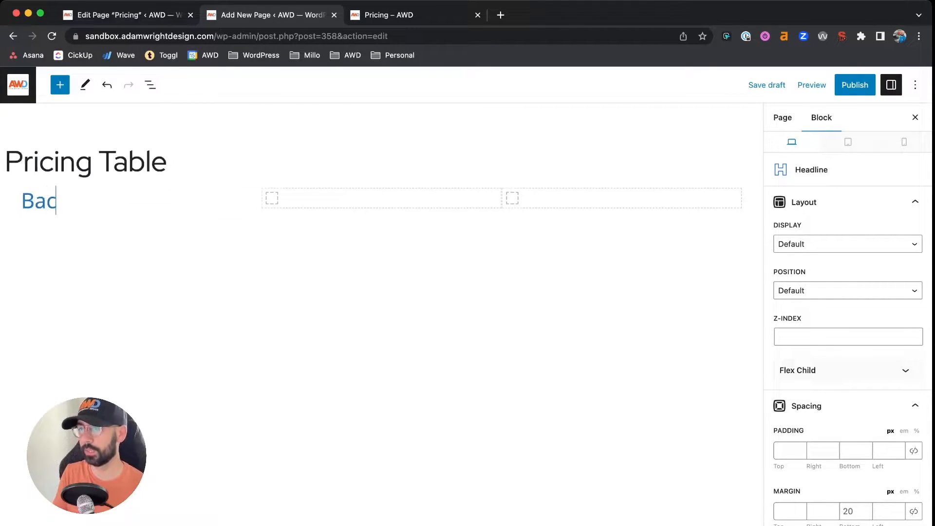
{"action": "type", "text": "ic"}
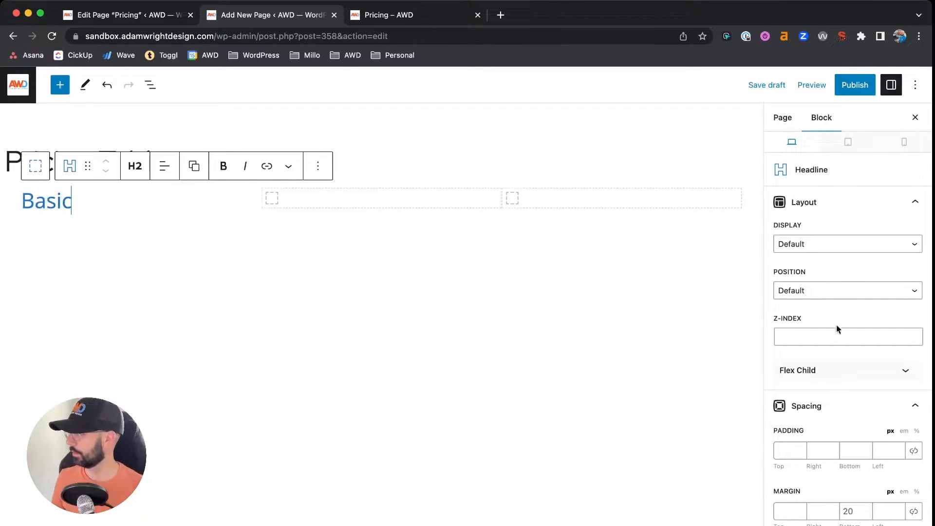
- Set the Basic headline's text transform to Uppercase and its font size to 24 px
{"action": "scroll", "coordinate": [820, 412], "scroll_direction": "down", "scroll_amount": 2}
{"action": "scroll", "coordinate": [820, 411], "scroll_direction": "down", "scroll_amount": 6}
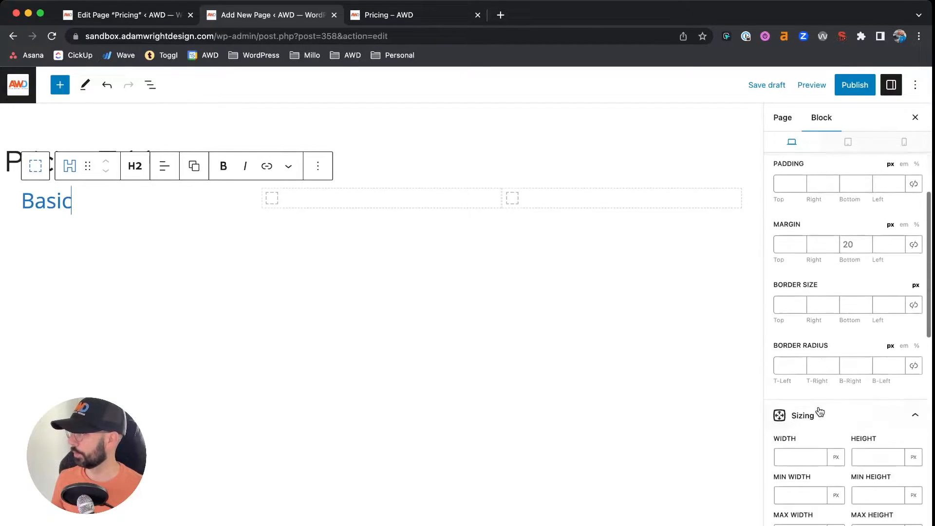
{"action": "scroll", "coordinate": [820, 412], "scroll_direction": "down", "scroll_amount": 3}
{"action": "left_click", "coordinate": [881, 341]}
{"action": "left_click", "coordinate": [878, 369]}
{"action": "left_click", "coordinate": [799, 402]}
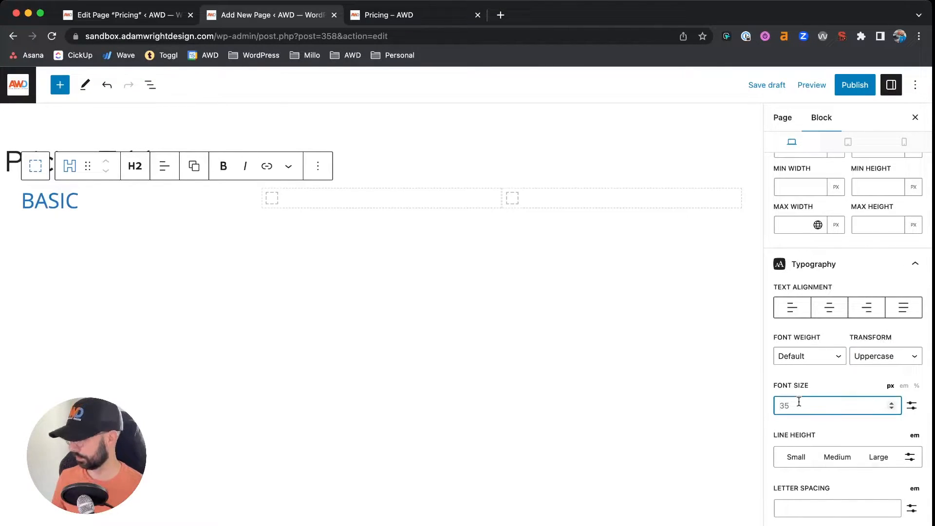
{"action": "type", "text": "24"}
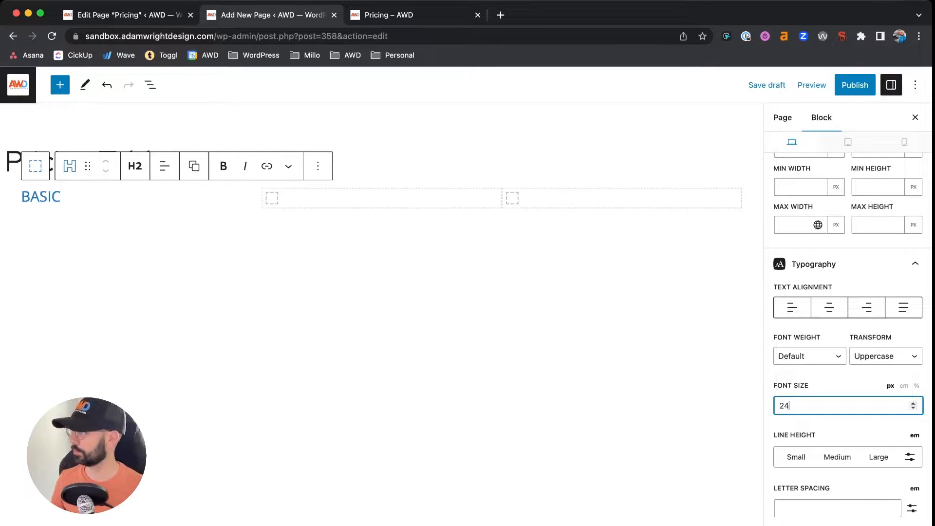
- Set the Basic headline's letter spacing to .25 em
{"action": "scroll", "coordinate": [857, 422], "scroll_direction": "down", "scroll_amount": 3}
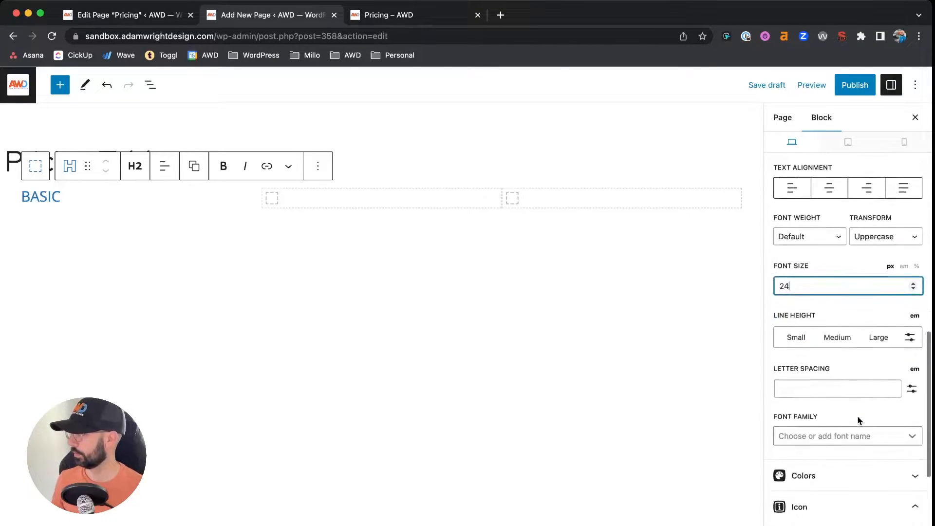
{"action": "left_click", "coordinate": [804, 352]}
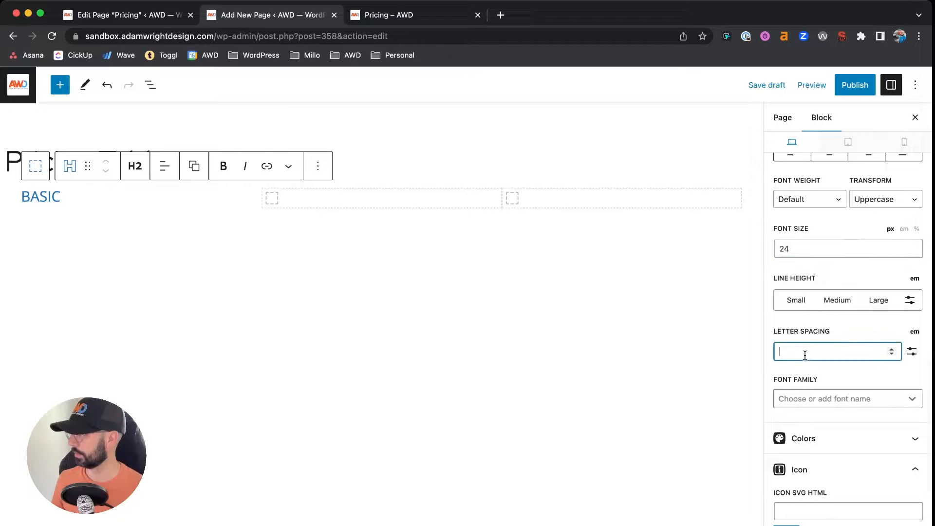
{"action": "type", "text": ".25"}
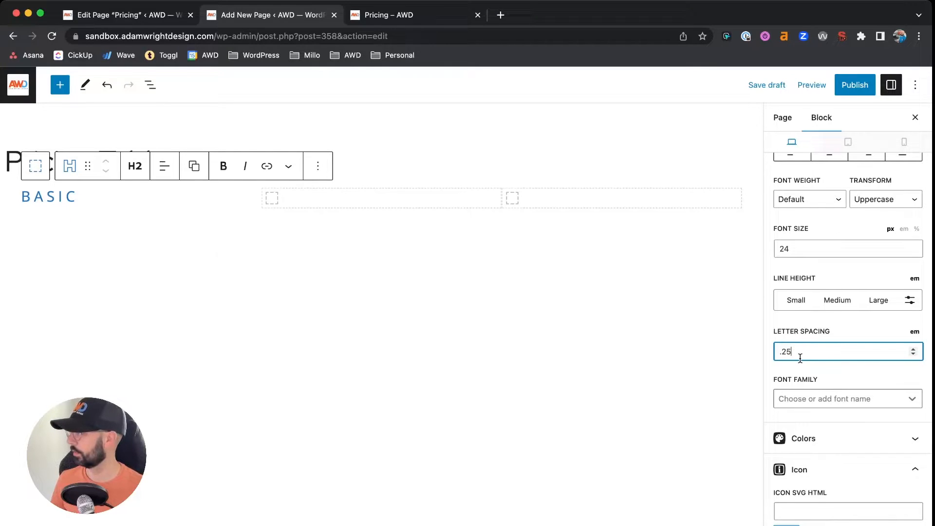
- Change the Basic headline's text color to the dark gray contrast-2 palette color
{"action": "scroll", "coordinate": [841, 375], "scroll_direction": "down", "scroll_amount": 4}
{"action": "scroll", "coordinate": [843, 379], "scroll_direction": "up", "scroll_amount": 5}
{"action": "scroll", "coordinate": [843, 379], "scroll_direction": "down", "scroll_amount": 3}
{"action": "left_click", "coordinate": [843, 377]}
{"action": "scroll", "coordinate": [845, 375], "scroll_direction": "down", "scroll_amount": 3}
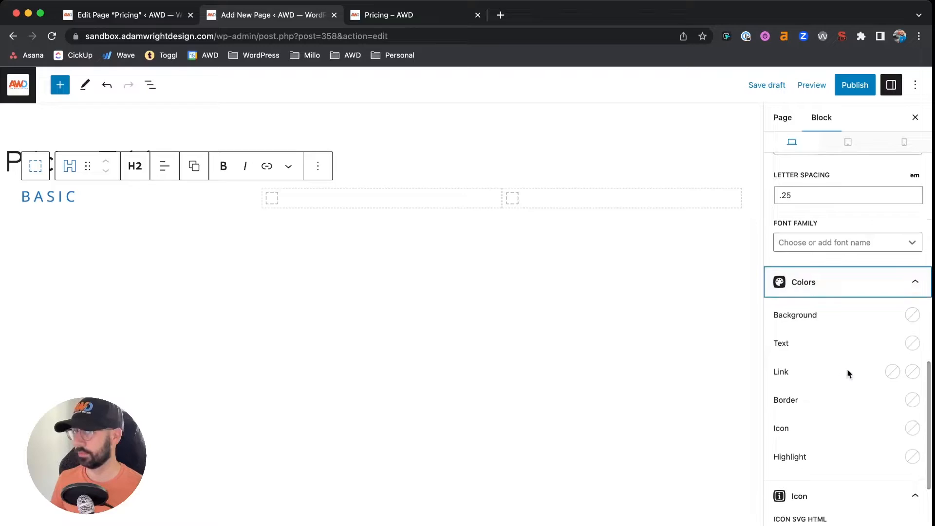
{"action": "left_click", "coordinate": [906, 268]}
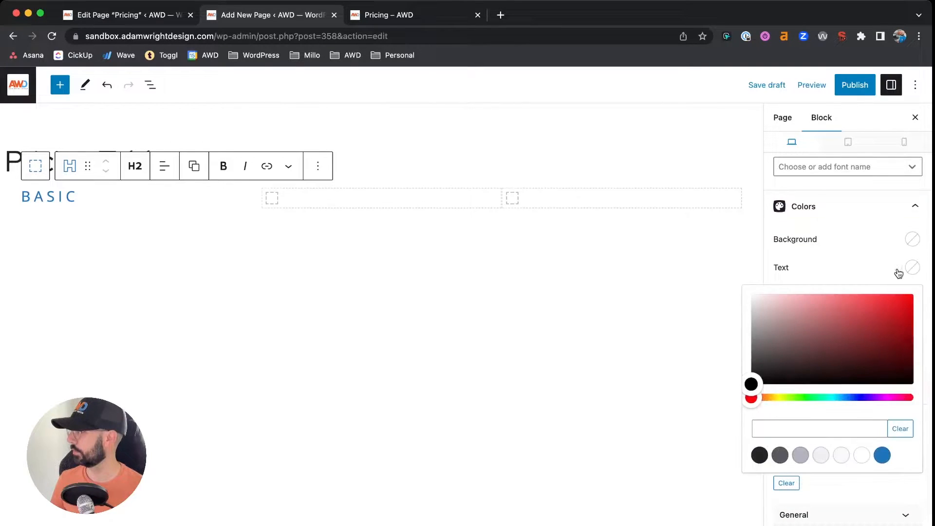
{"action": "left_click", "coordinate": [780, 456]}
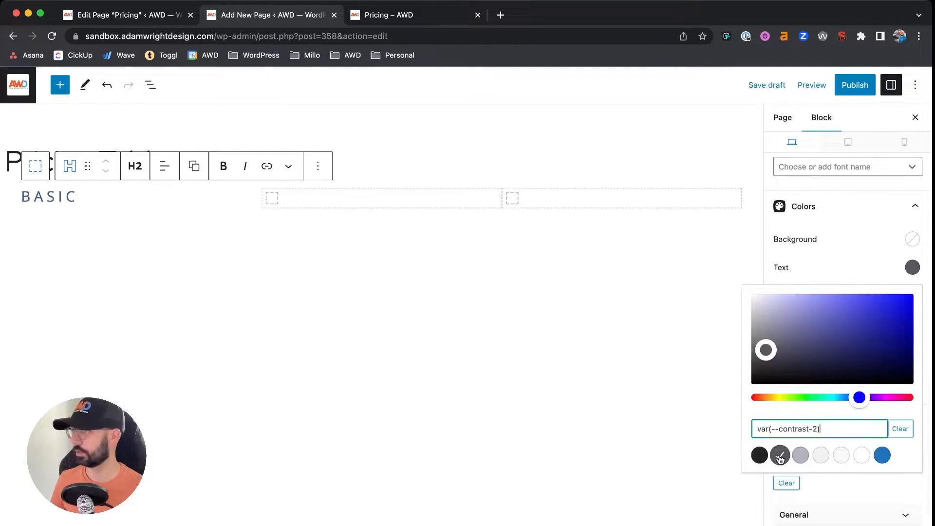
{"action": "left_click", "coordinate": [81, 197]}
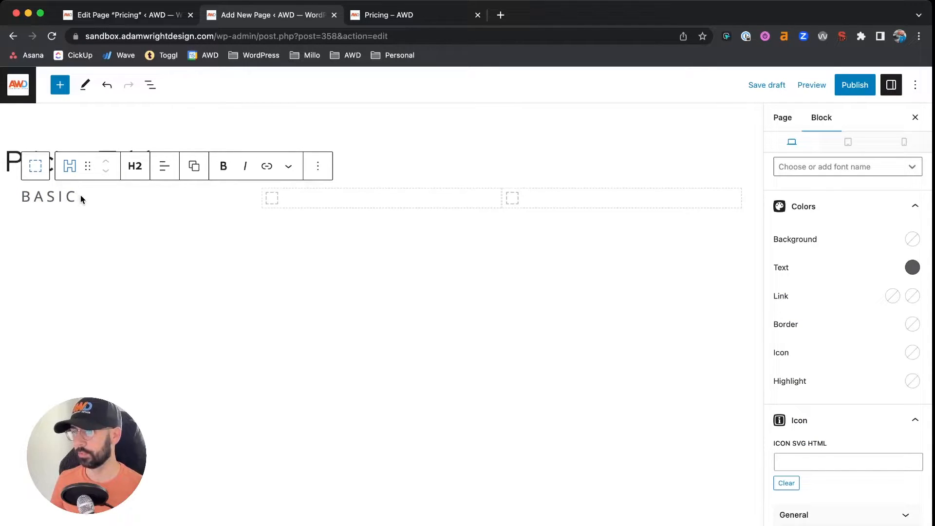
- Duplicate the Basic headline and change the copy from a heading to a Paragraph element
{"action": "key", "text": "super+shift+d"}
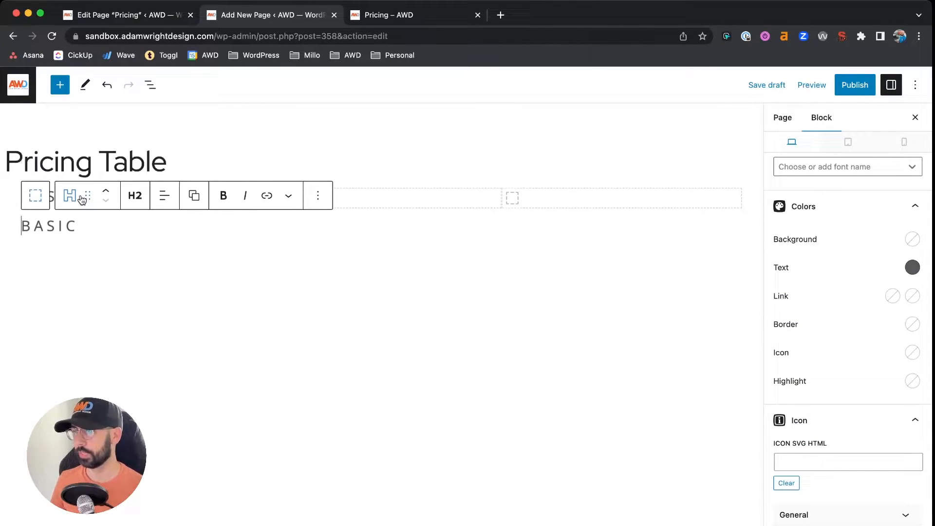
{"action": "double_click", "coordinate": [61, 225]}
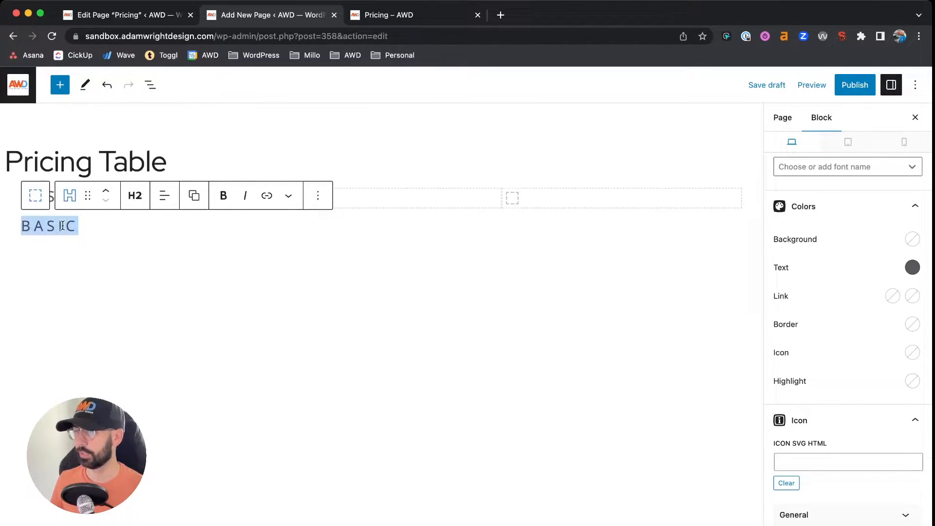
{"action": "left_click", "coordinate": [136, 198]}
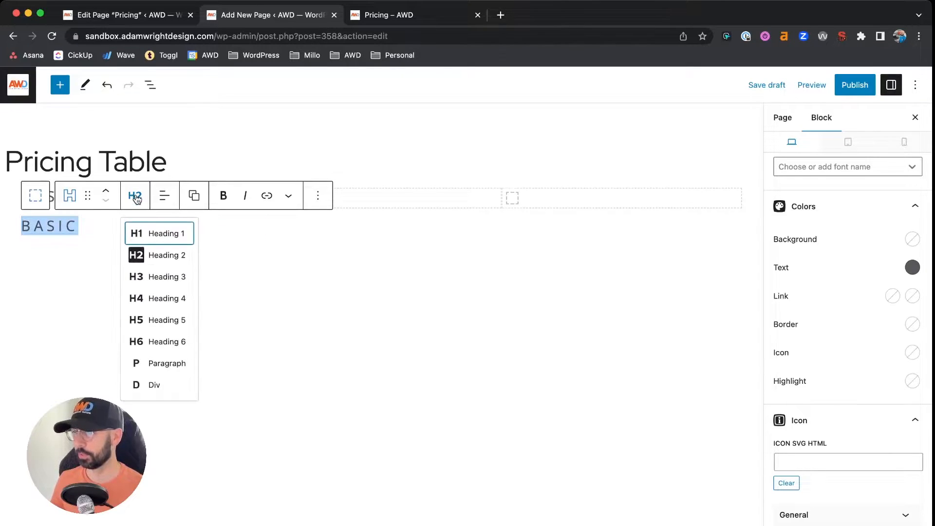
{"action": "left_click", "coordinate": [163, 363]}
- Replace the text of the duplicated Basic headline with "$50/MONTH"
{"action": "double_click", "coordinate": [56, 225]}
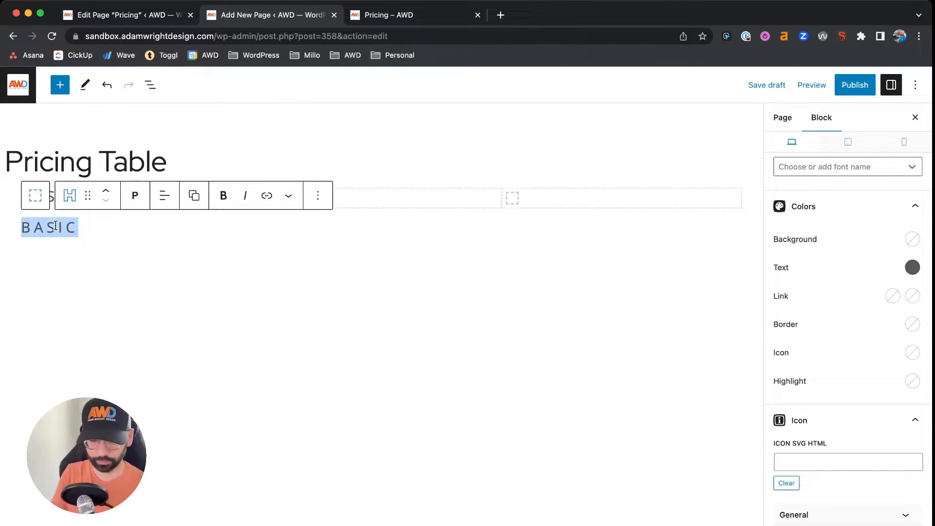
{"action": "type", "text": "$50/MONTH"}
{"action": "key", "text": "BackSpace"}
{"action": "key", "text": "BackSpace"}
{"action": "key", "text": "BackSpace"}
{"action": "key", "text": "BackSpace"}
{"action": "key", "text": "BackSpace"}
{"action": "type", "text": "MO"}
{"action": "key", "text": "BackSpace"}
{"action": "key", "text": "BackSpace"}
{"action": "type", "text": "MONTH"}
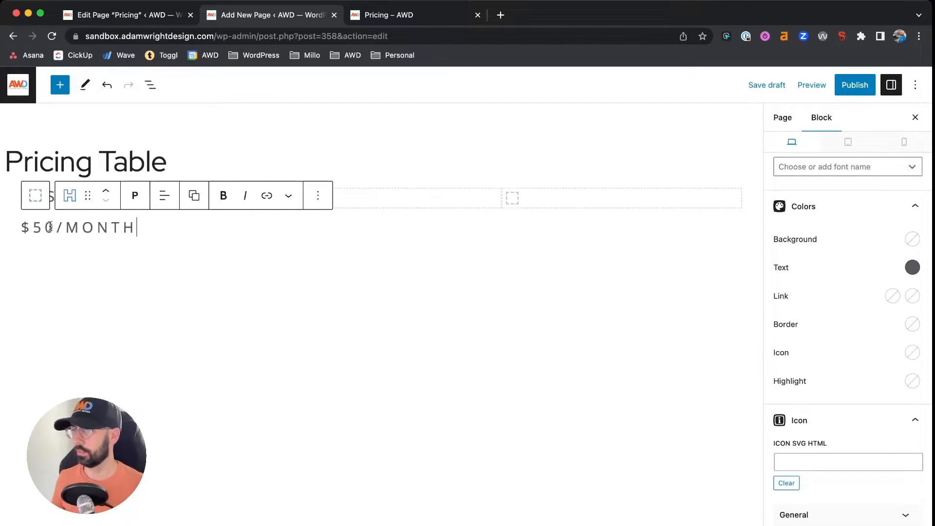
- Reset the $50/MONTH line's text transform from Uppercase to Default
{"action": "scroll", "coordinate": [866, 225], "scroll_direction": "up", "scroll_amount": 5}
{"action": "scroll", "coordinate": [866, 225], "scroll_direction": "up", "scroll_amount": 5}
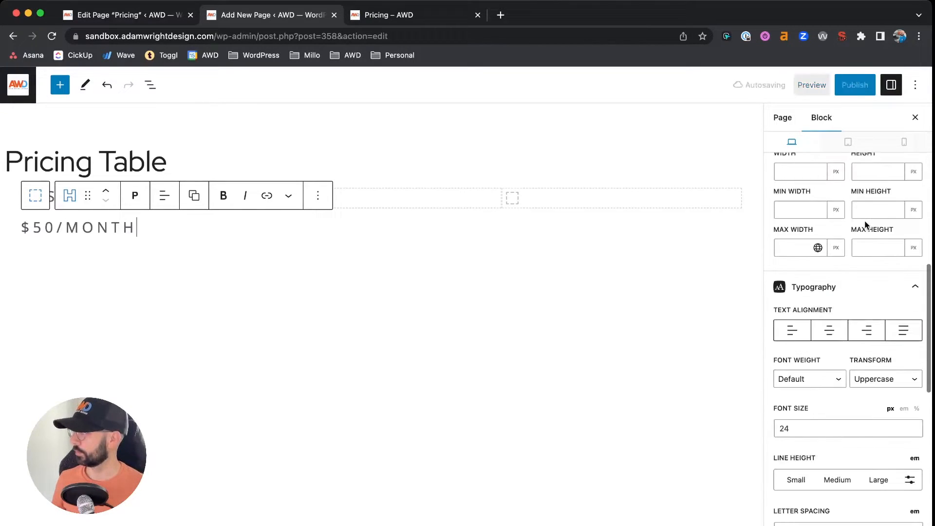
{"action": "left_click", "coordinate": [877, 416]}
{"action": "left_click", "coordinate": [877, 403]}
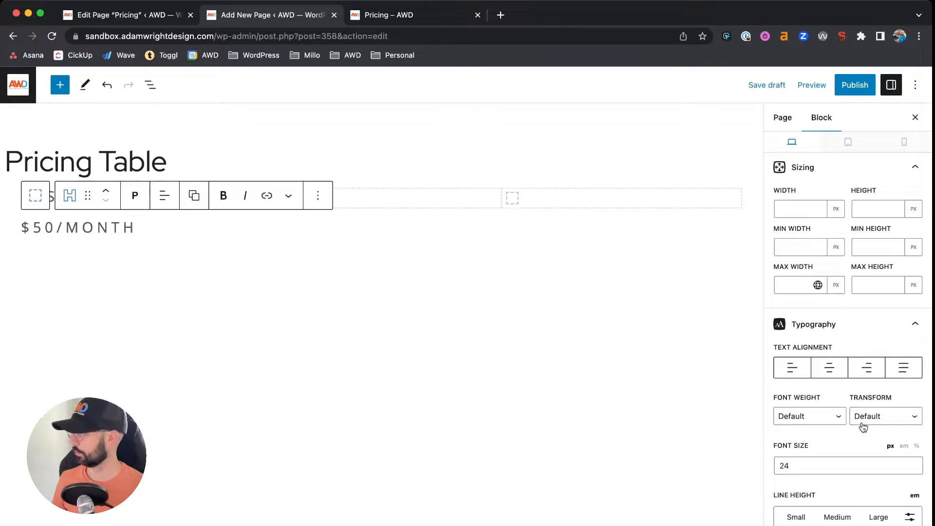
- Retype the ending of the $50 price line in lowercase as "/month"
{"action": "double_click", "coordinate": [89, 233]}
{"action": "type", "text": "MONTH"}
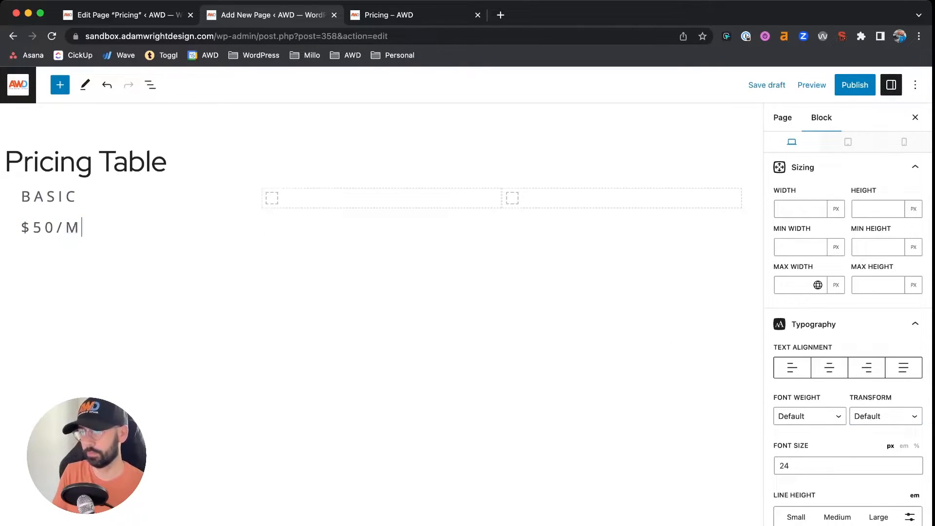
{"action": "key", "text": "BackSpace"}
{"action": "key", "text": "BackSpace"}
{"action": "key", "text": "BackSpace"}
{"action": "key", "text": "BackSpace"}
{"action": "key", "text": "BackSpace"}
{"action": "key", "text": "BackSpace"}
{"action": "type", "text": "/month"}
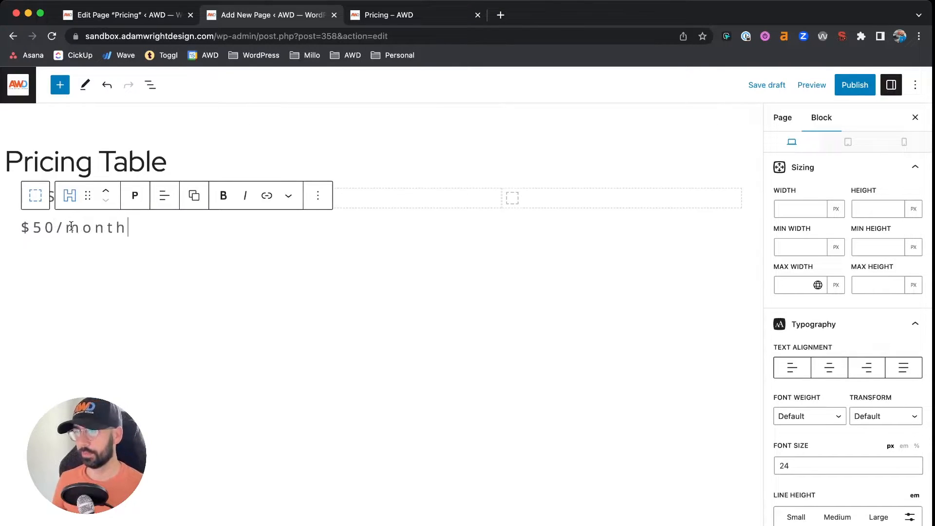
- Set the price line's font weight to 700 - Bold and its text color to the blue accent palette color
{"action": "left_click", "coordinate": [808, 416]}
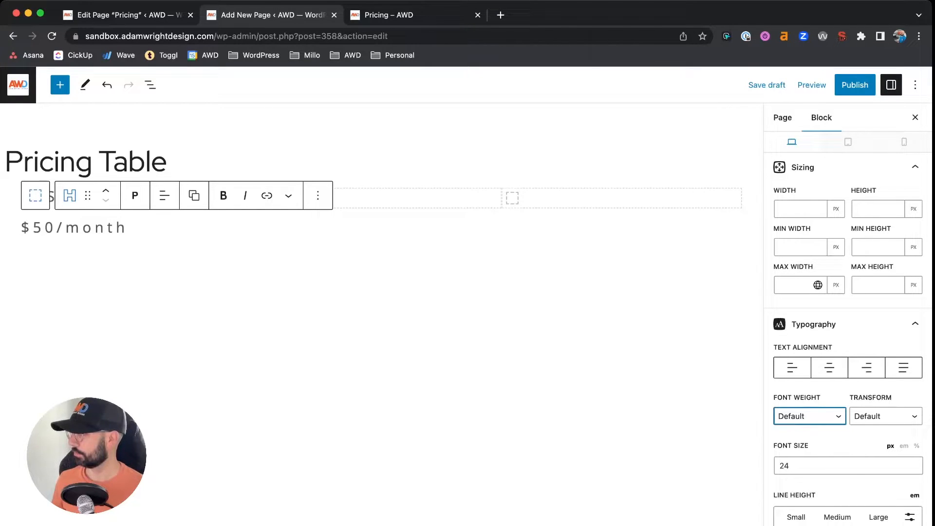
{"action": "left_click", "coordinate": [801, 515]}
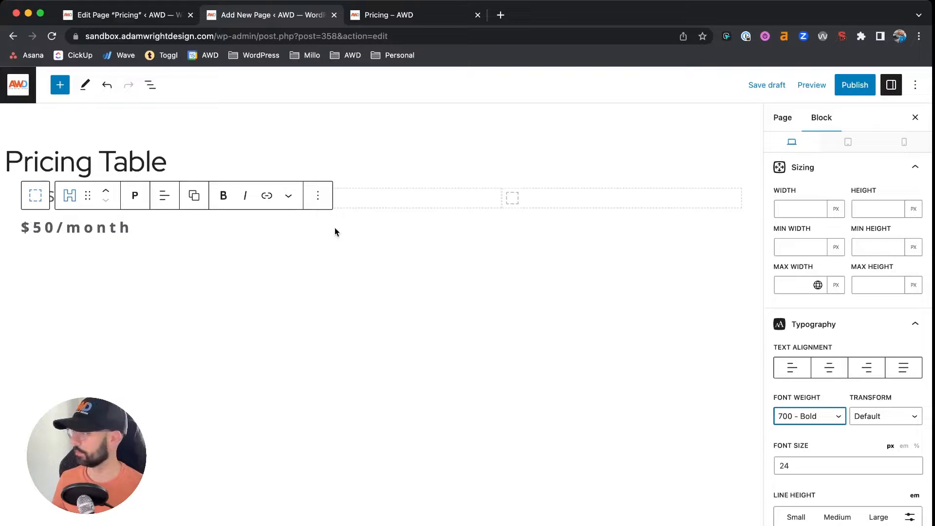
{"action": "scroll", "coordinate": [804, 346], "scroll_direction": "down", "scroll_amount": 6}
{"action": "scroll", "coordinate": [801, 361], "scroll_direction": "down", "scroll_amount": 2}
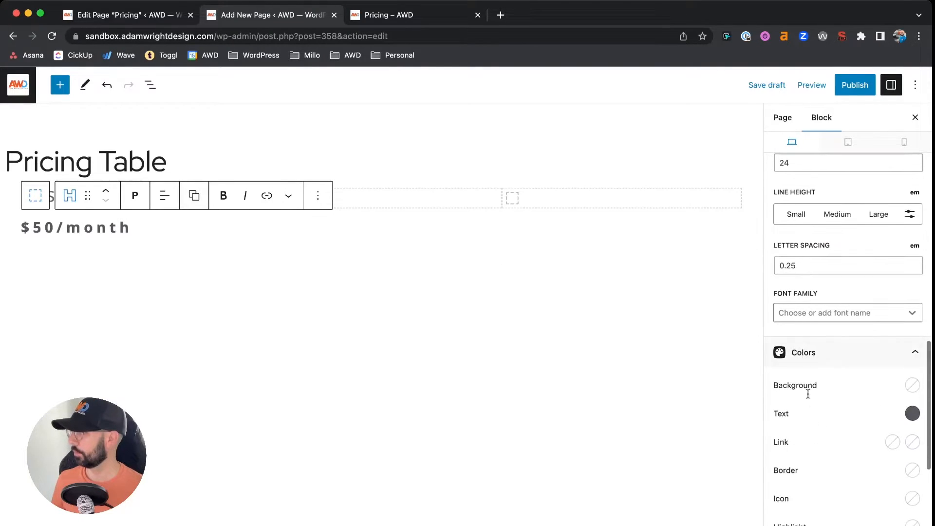
{"action": "left_click", "coordinate": [913, 414]}
{"action": "left_click", "coordinate": [882, 380]}
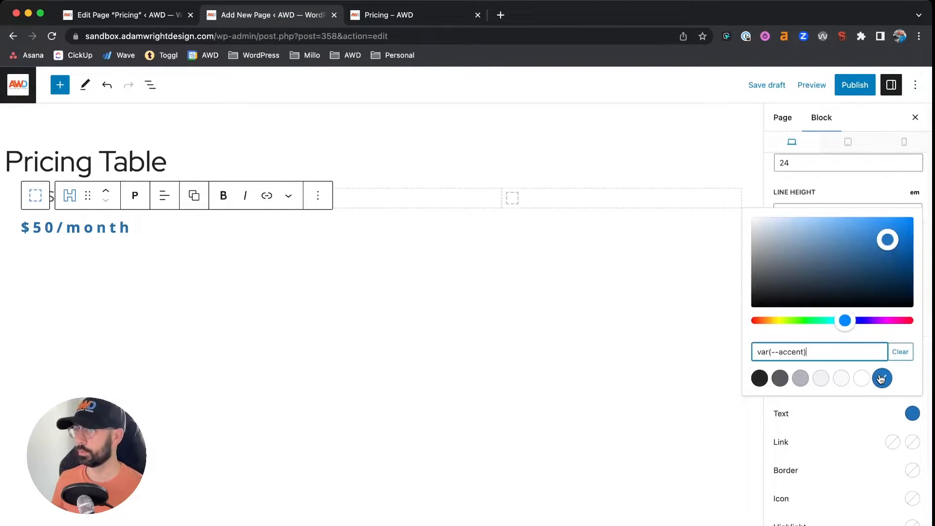
{"action": "left_click", "coordinate": [873, 435]}
- Clear the letter spacing value of the $50/month price line
{"action": "scroll", "coordinate": [873, 435], "scroll_direction": "up", "scroll_amount": 5}
{"action": "left_click", "coordinate": [802, 520]}
{"action": "double_click", "coordinate": [801, 520]}
{"action": "key", "text": "BackSpace"}
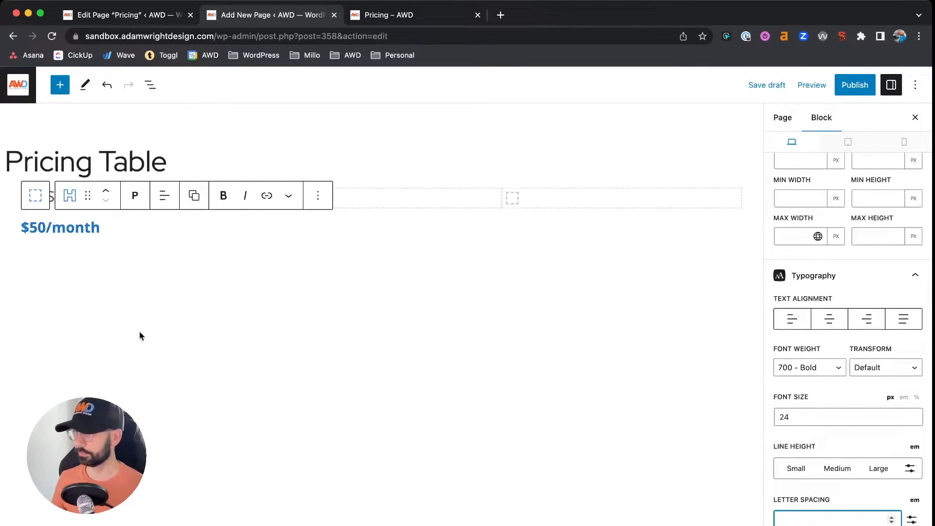
- Set the bottom margin of the Basic headline to 0 px
{"action": "left_click", "coordinate": [99, 230]}
{"action": "left_click", "coordinate": [62, 220]}
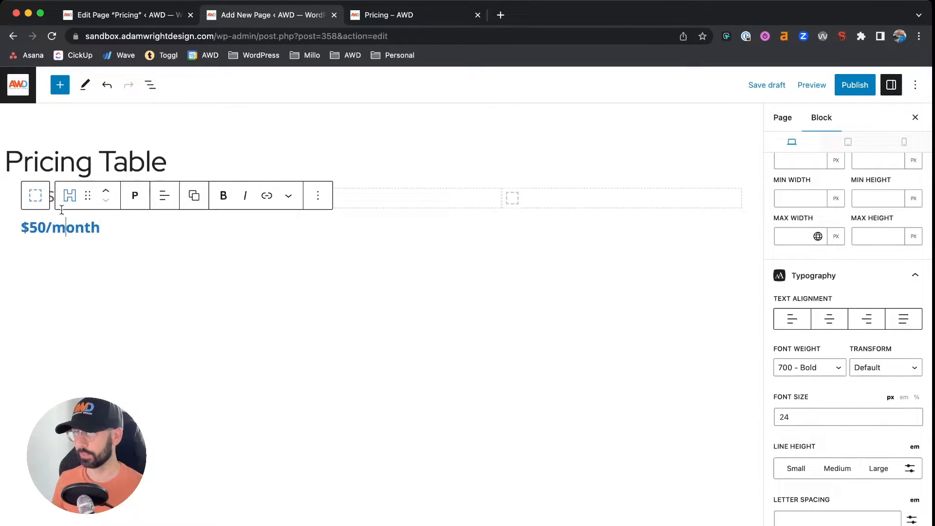
{"action": "left_click", "coordinate": [64, 161]}
{"action": "left_click", "coordinate": [58, 195]}
{"action": "scroll", "coordinate": [844, 388], "scroll_direction": "down", "scroll_amount": 5}
{"action": "scroll", "coordinate": [843, 389], "scroll_direction": "down", "scroll_amount": 7}
{"action": "scroll", "coordinate": [845, 389], "scroll_direction": "up", "scroll_amount": 3}
{"action": "scroll", "coordinate": [844, 390], "scroll_direction": "up", "scroll_amount": 15}
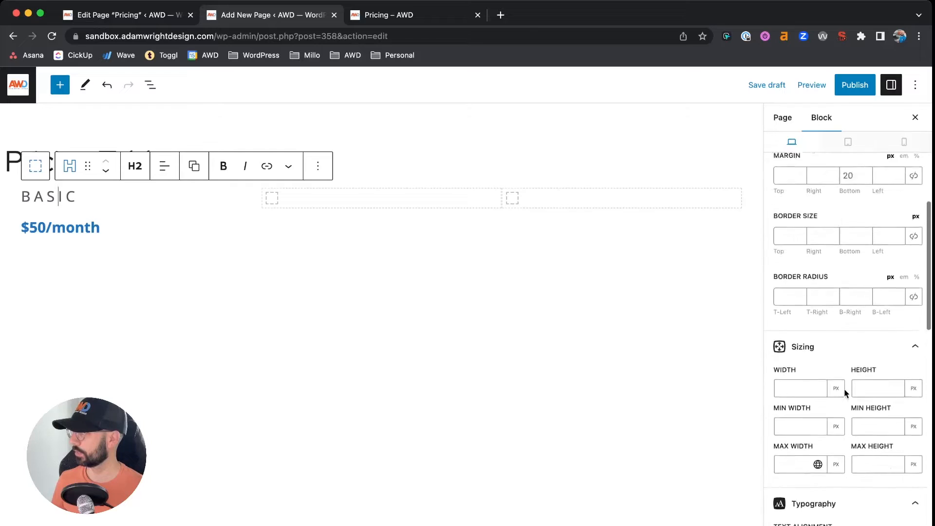
{"action": "scroll", "coordinate": [844, 388], "scroll_direction": "up", "scroll_amount": 3}
{"action": "left_click", "coordinate": [851, 291]}
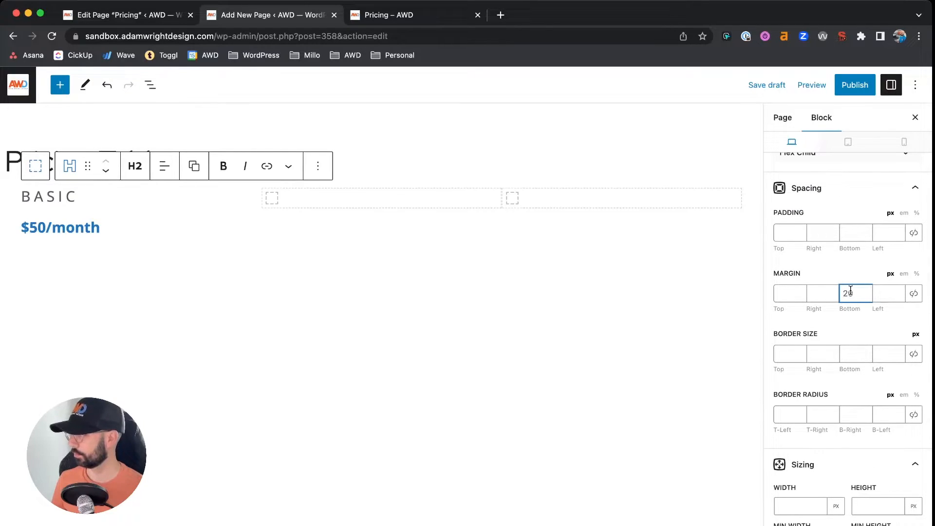
{"action": "key", "text": "BackSpace"}
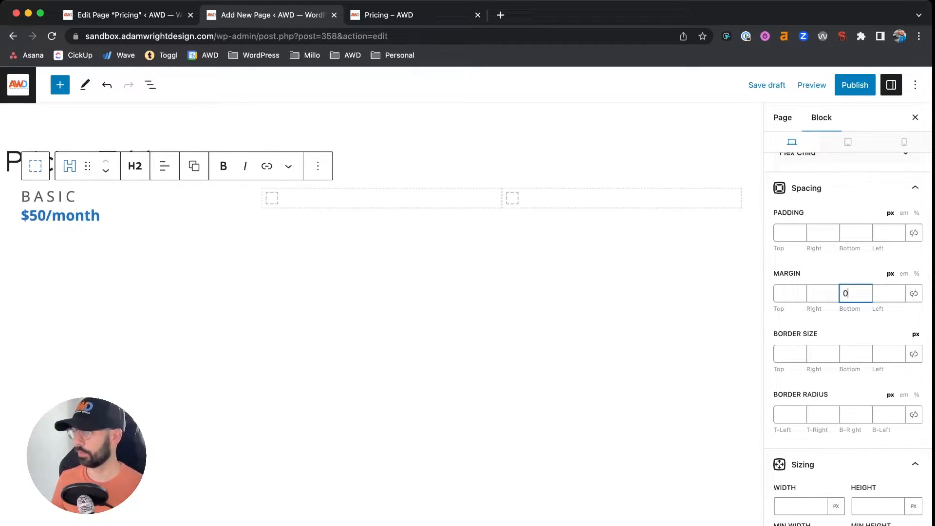
- Set the bottom margin of the $50/month price line to 36 px
{"action": "type", "text": "36"}
{"action": "left_click", "coordinate": [64, 235]}
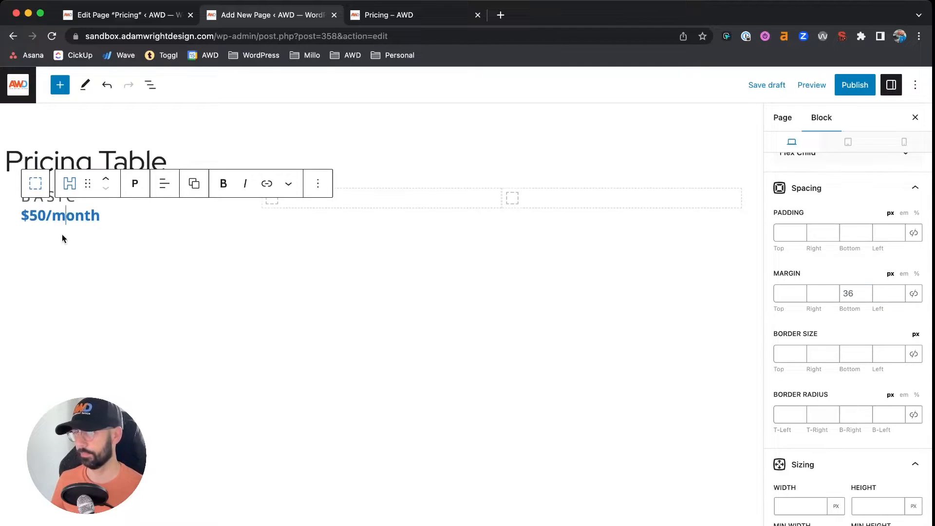
{"action": "key", "text": "super+Right"}
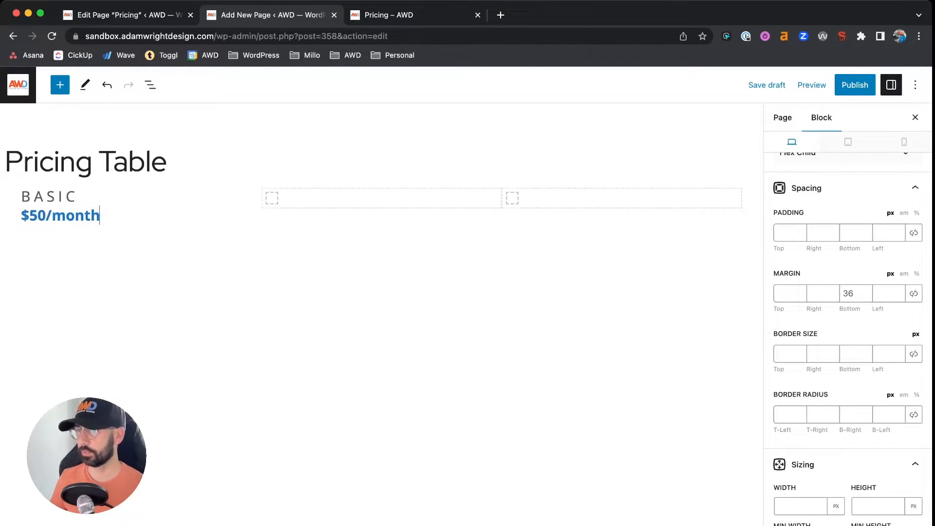
{"action": "key", "text": "Return"}
{"action": "type", "text": "/head"}
{"action": "key", "text": "BackSpace"}
{"action": "key", "text": "BackSpace"}
{"action": "key", "text": "BackSpace"}
{"action": "key", "text": "BackSpace"}
{"action": "key", "text": "BackSpace"}
{"action": "key", "text": "BackSpace"}
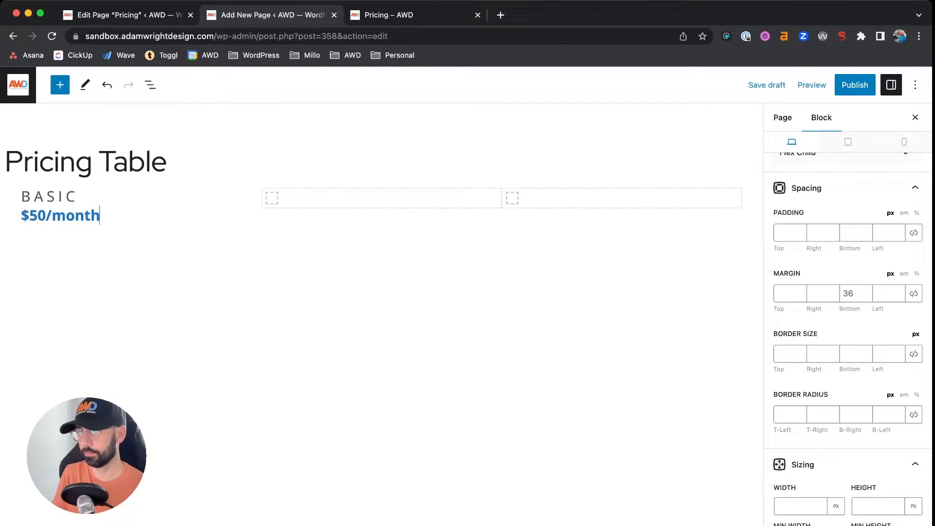
- Add a Headline block below the price line as a Paragraph element with the text "Feature Highlight"
{"action": "key", "text": "Return"}
{"action": "type", "text": "/head"}
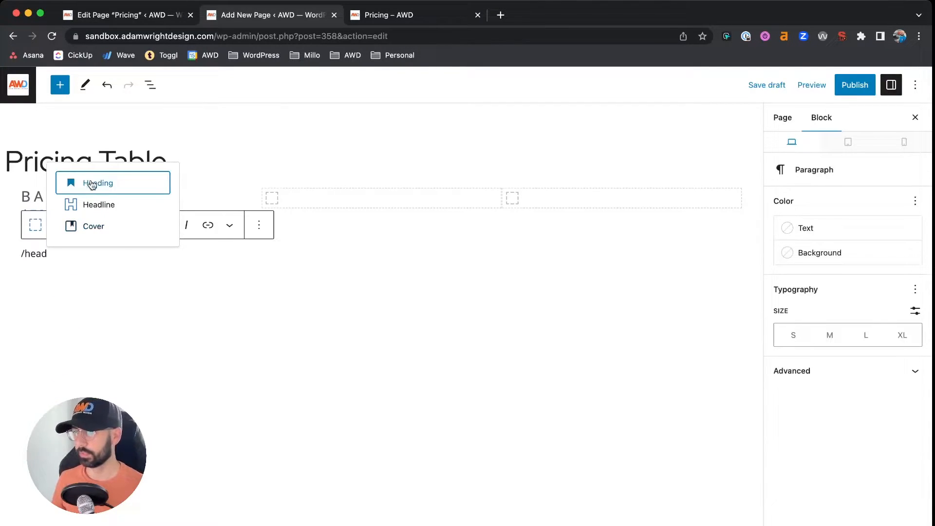
{"action": "left_click", "coordinate": [94, 205]}
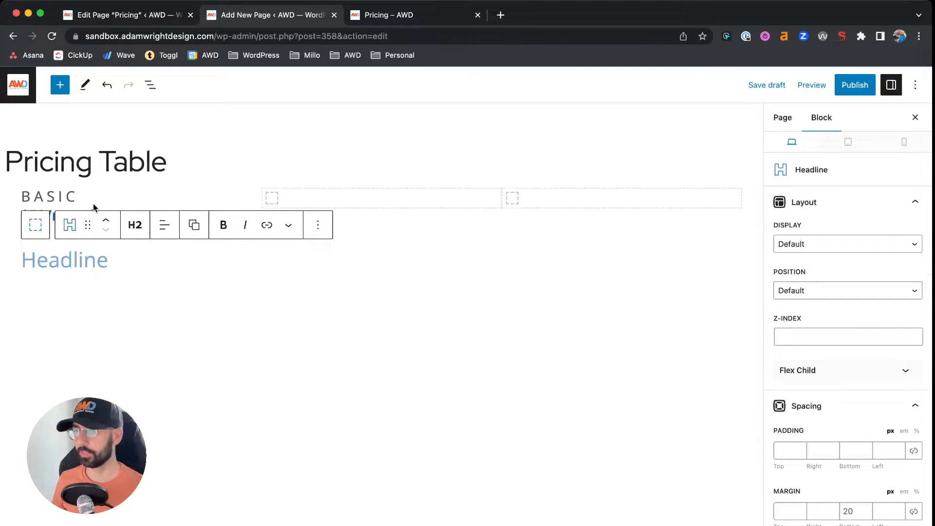
{"action": "left_click", "coordinate": [135, 225]}
{"action": "left_click", "coordinate": [163, 390]}
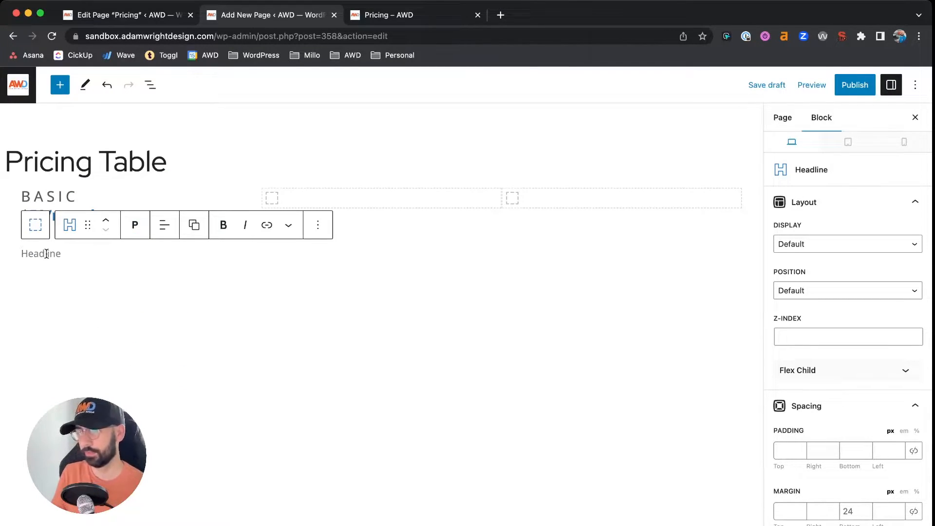
{"action": "type", "text": "Feature Hih"}
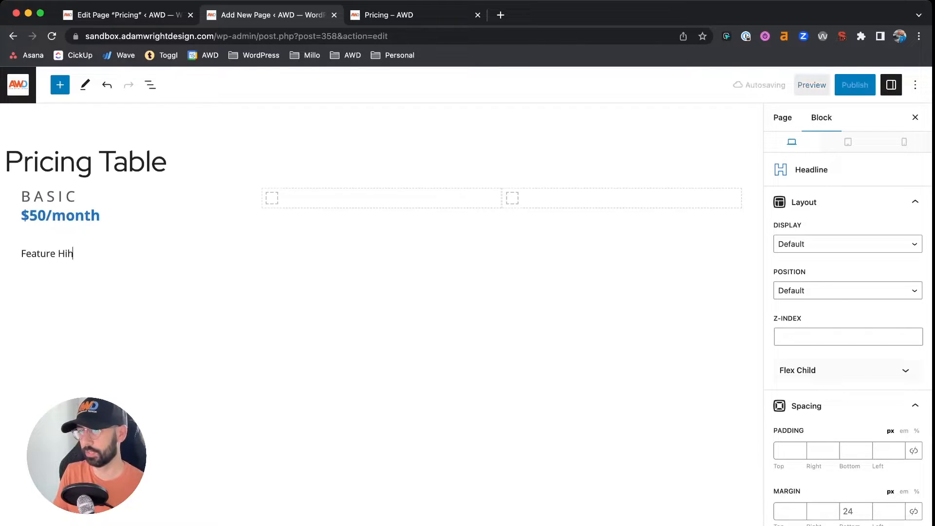
{"action": "type", "text": "glighlight"}
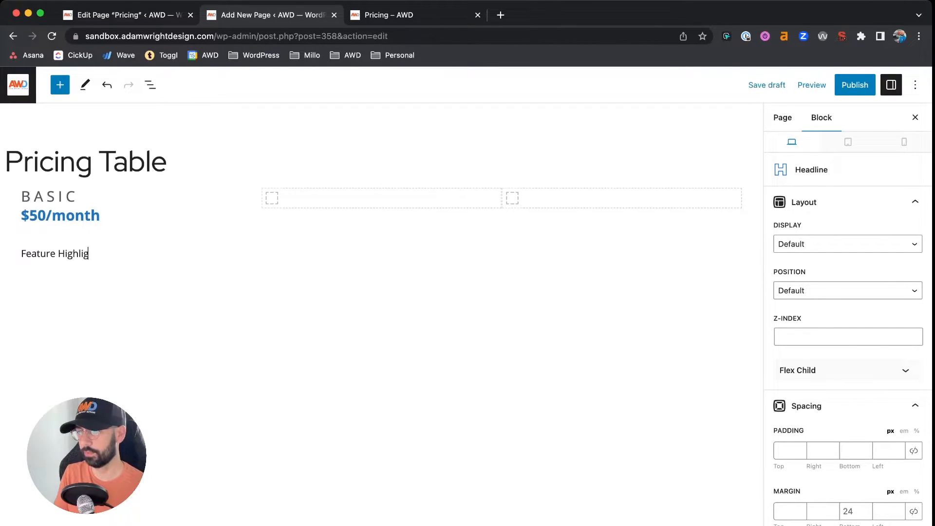
- Add the Check icon from the General icon set to the Feature Highlight line
{"action": "scroll", "coordinate": [811, 428], "scroll_direction": "down", "scroll_amount": 6}
{"action": "scroll", "coordinate": [812, 432], "scroll_direction": "down", "scroll_amount": 6}
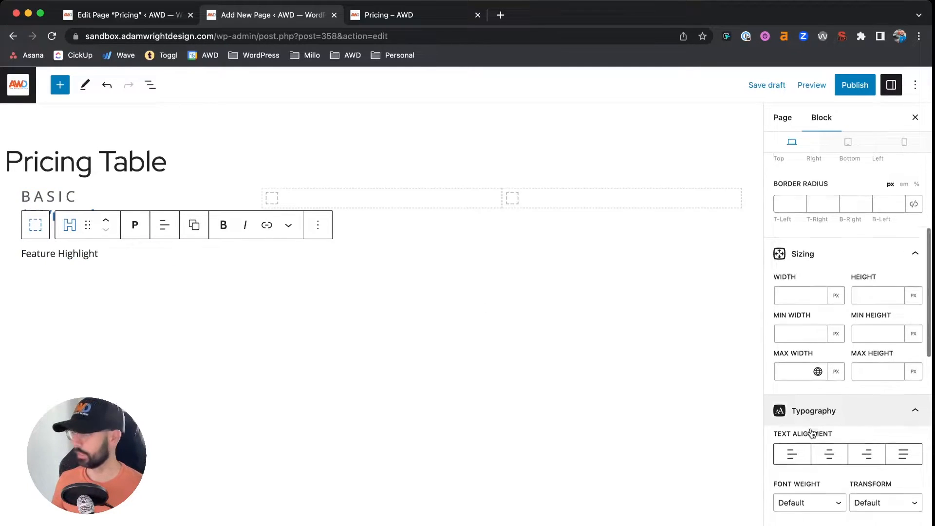
{"action": "scroll", "coordinate": [811, 431], "scroll_direction": "down", "scroll_amount": 1}
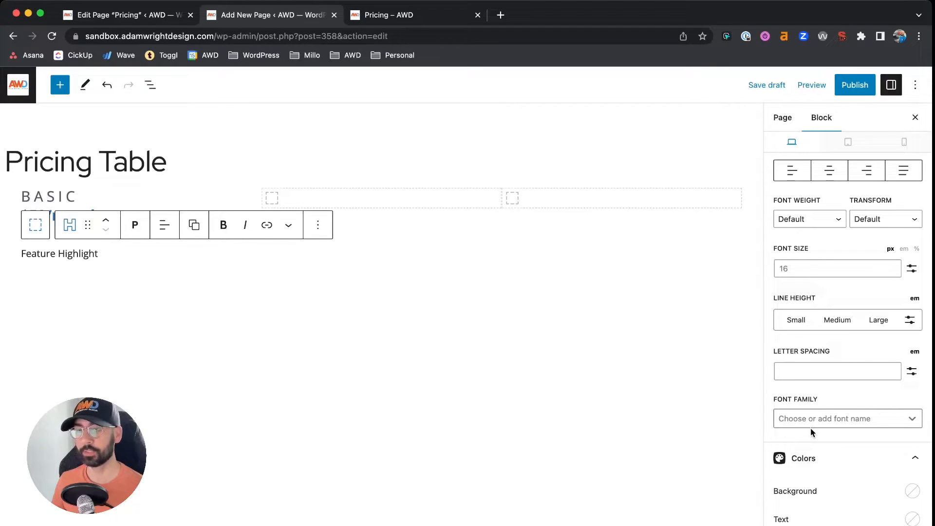
{"action": "scroll", "coordinate": [811, 427], "scroll_direction": "down", "scroll_amount": 9}
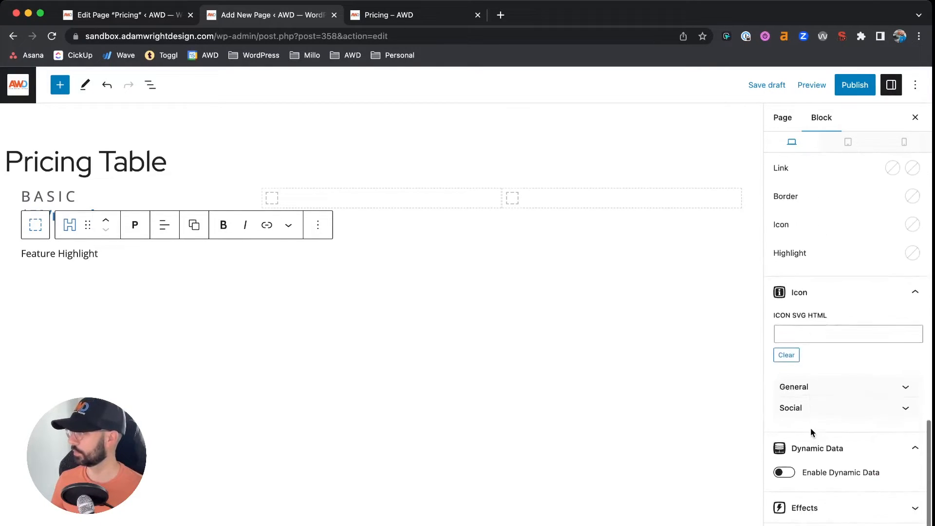
{"action": "left_click", "coordinate": [824, 368]}
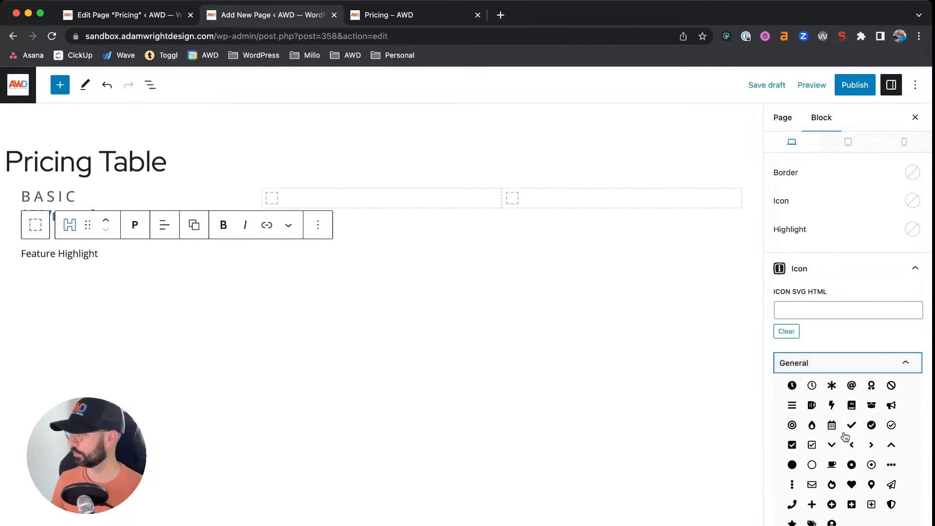
{"action": "left_click", "coordinate": [853, 427]}
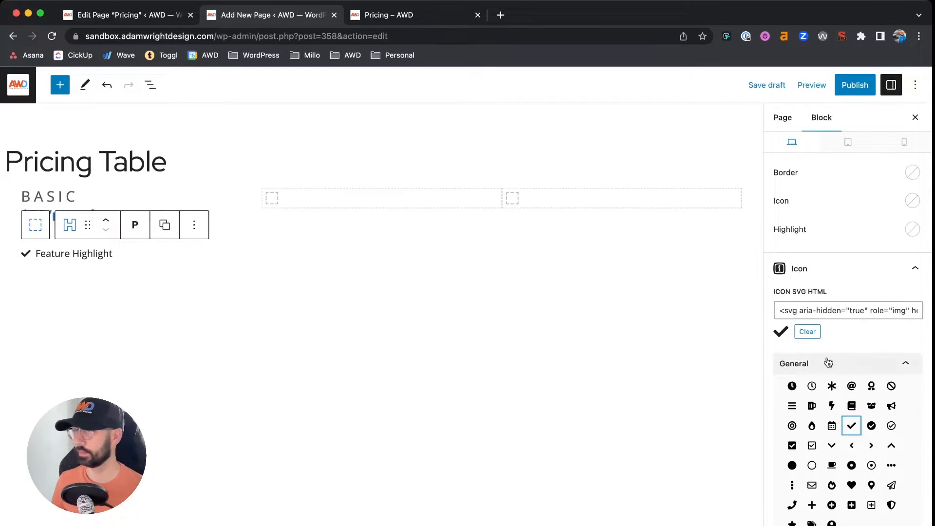
- Check the feature rows in the finished pricing example and give the Feature Highlight line a 1 px bottom border
{"action": "left_click", "coordinate": [383, 16]}
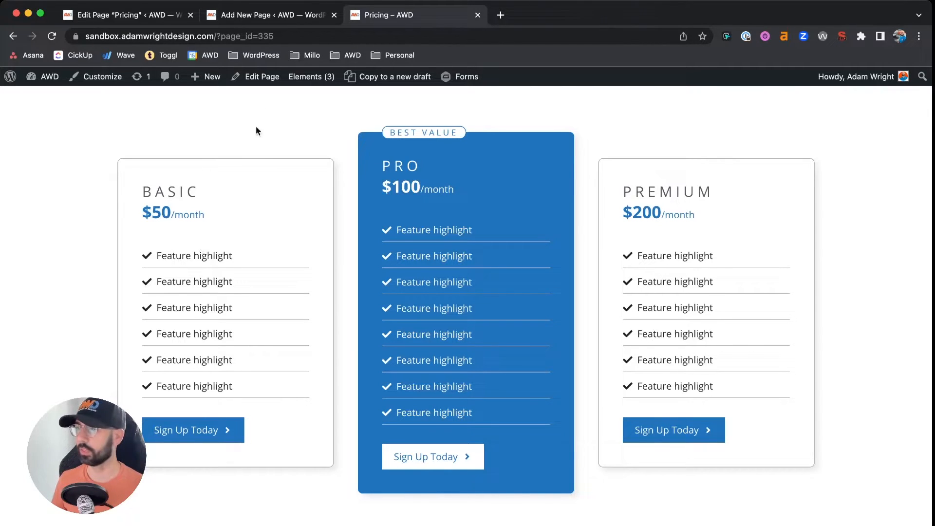
{"action": "left_click", "coordinate": [273, 14]}
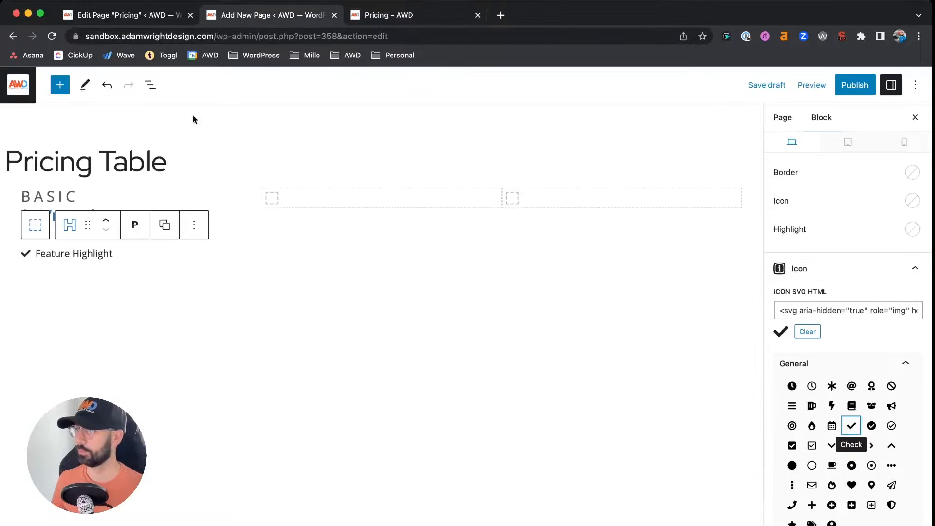
{"action": "scroll", "coordinate": [812, 352], "scroll_direction": "up", "scroll_amount": 15}
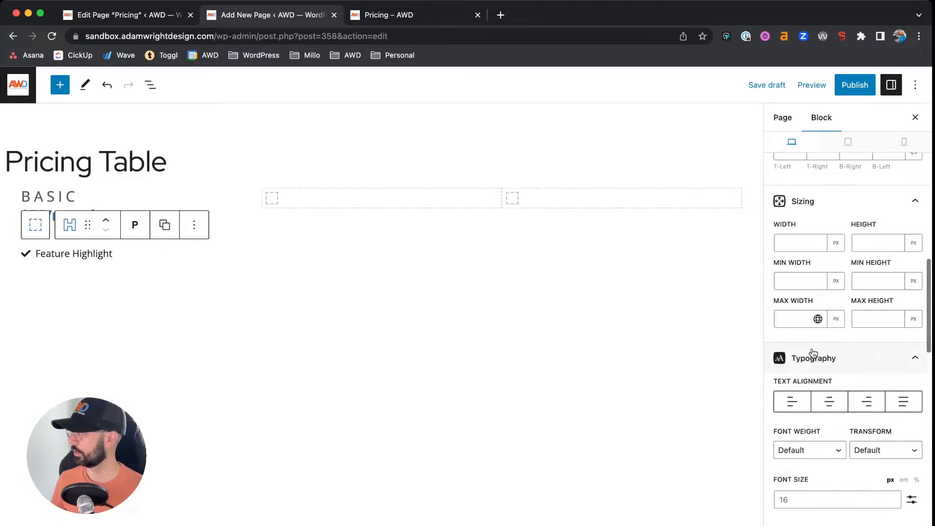
{"action": "scroll", "coordinate": [812, 352], "scroll_direction": "up", "scroll_amount": 5}
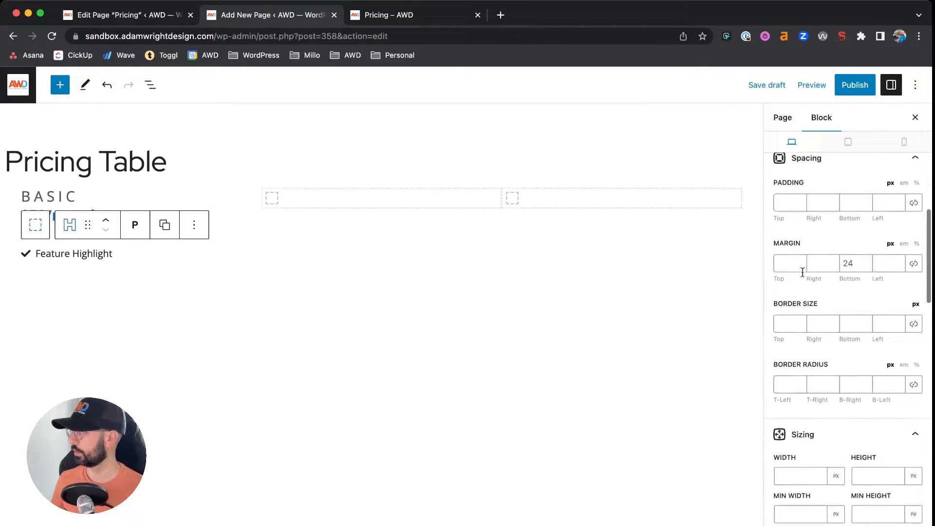
{"action": "left_click", "coordinate": [849, 353]}
{"action": "type", "text": "1"}
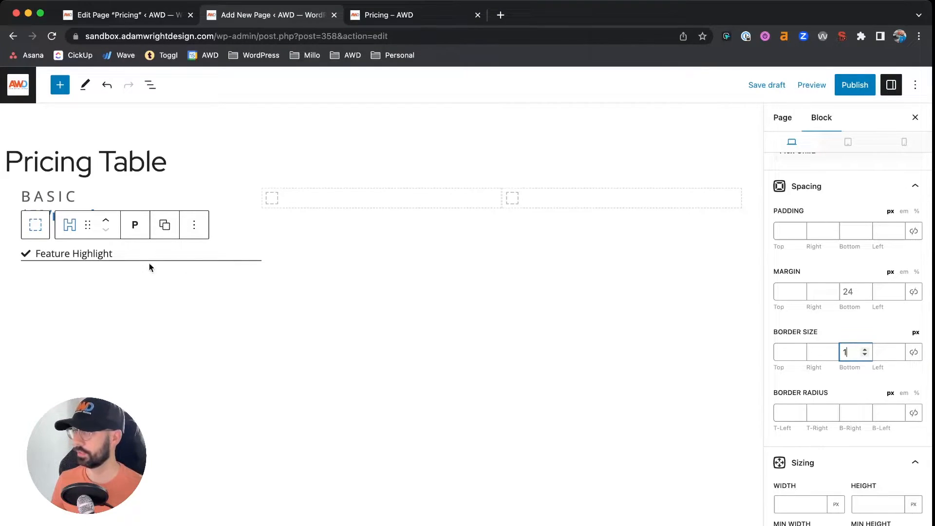
- Set the Feature Highlight line's border color to the light gray contrast-3 palette color
{"action": "scroll", "coordinate": [857, 392], "scroll_direction": "down", "scroll_amount": 10}
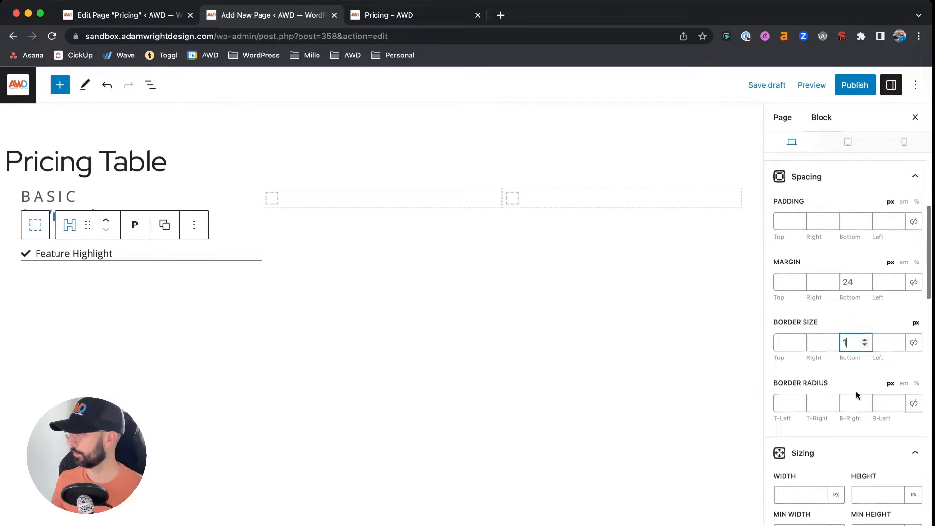
{"action": "scroll", "coordinate": [857, 392], "scroll_direction": "down", "scroll_amount": 6}
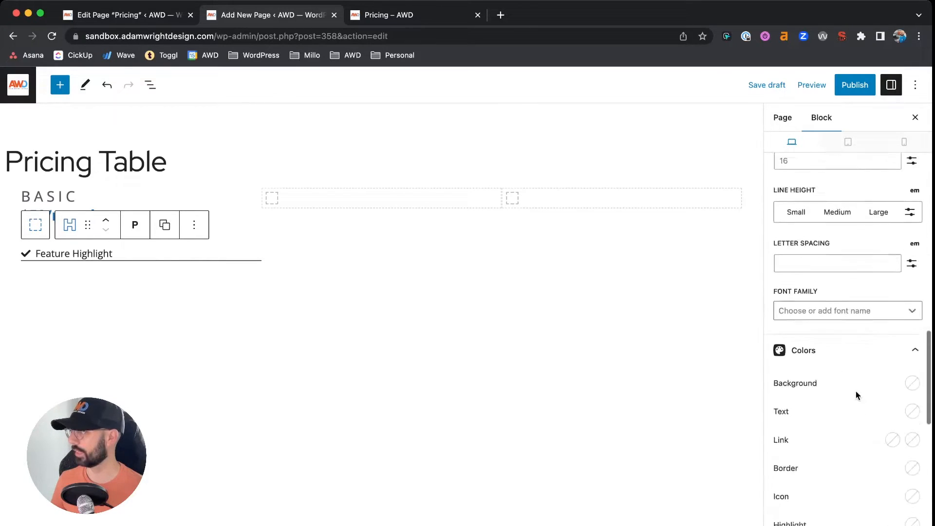
{"action": "left_click", "coordinate": [912, 353]}
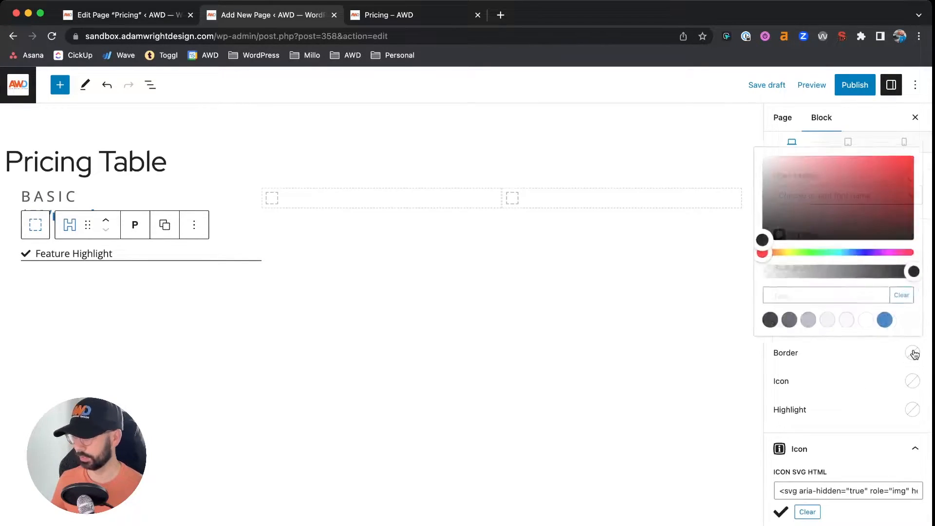
{"action": "left_click", "coordinate": [800, 319]}
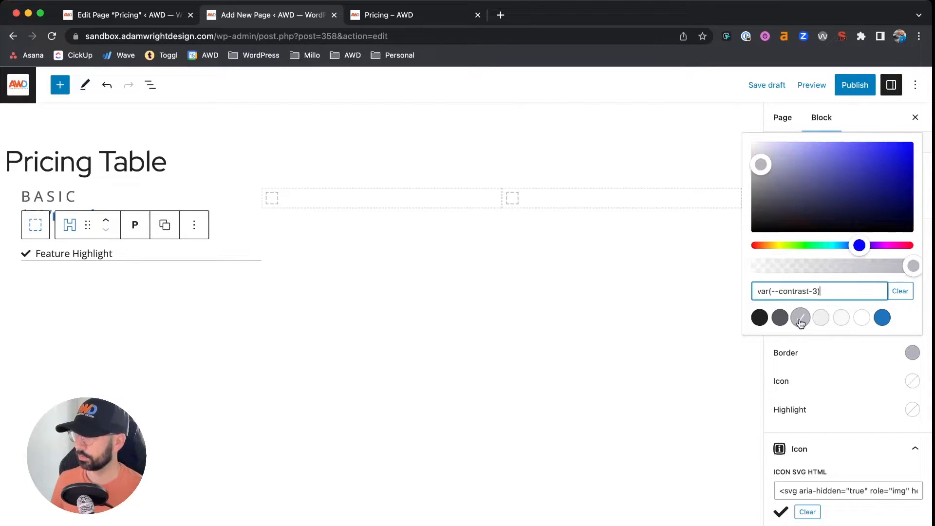
- Set the Feature Highlight line's bottom padding to 10 px
{"action": "left_click", "coordinate": [852, 369]}
{"action": "scroll", "coordinate": [851, 369], "scroll_direction": "up", "scroll_amount": 7}
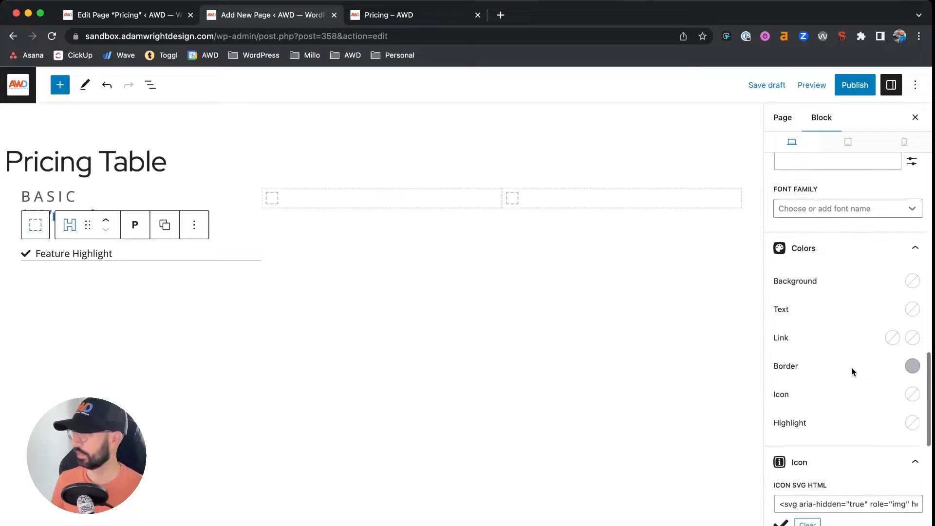
{"action": "scroll", "coordinate": [851, 370], "scroll_direction": "up", "scroll_amount": 8}
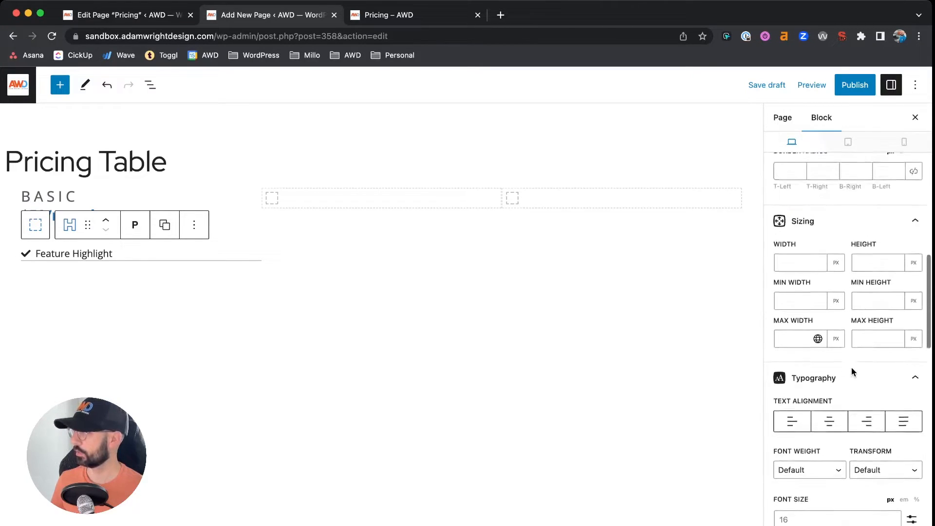
{"action": "left_click", "coordinate": [847, 317]}
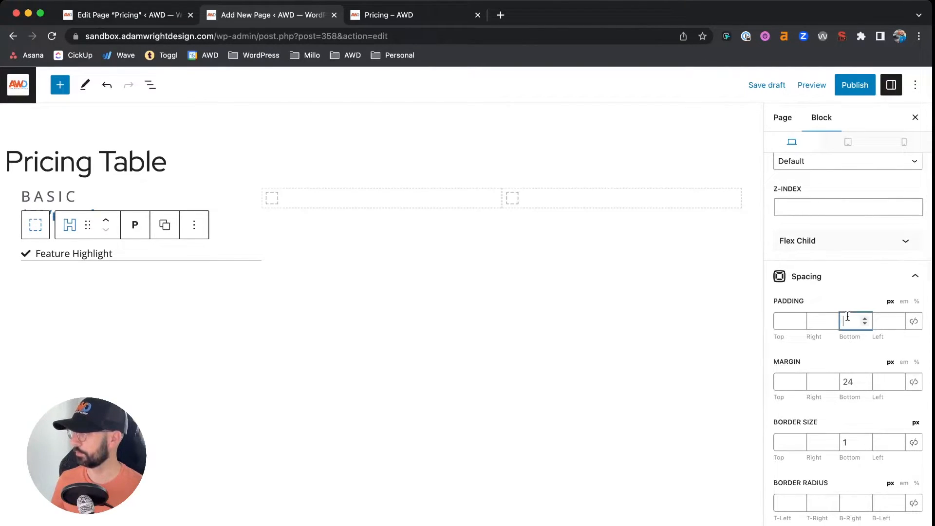
{"action": "type", "text": "10"}
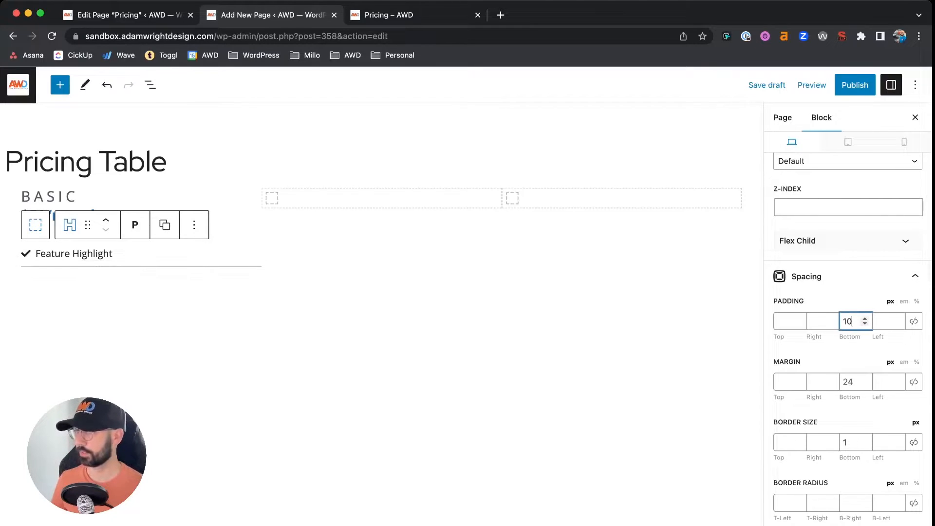
- Duplicate the Feature Highlight line five times to make six feature rows in the Basic column
{"action": "left_click", "coordinate": [69, 254]}
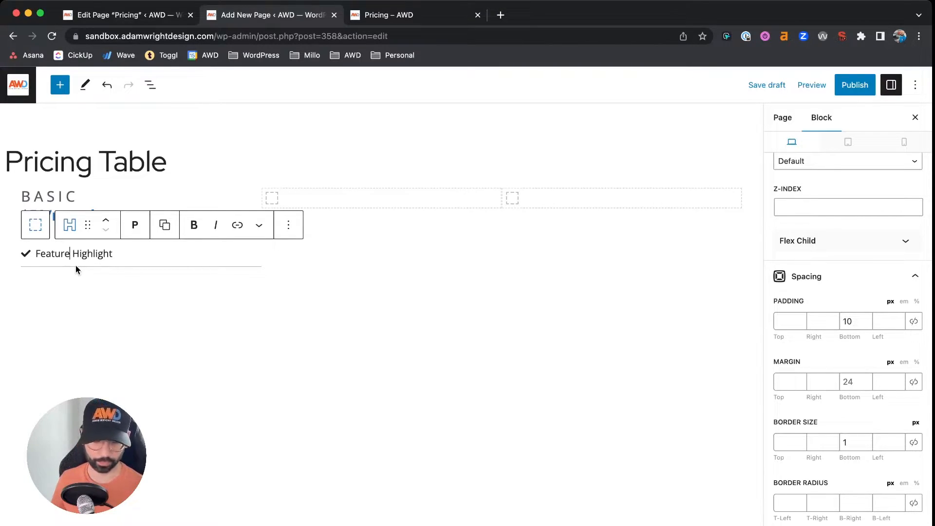
{"action": "key", "text": "super+shift+d"}
{"action": "key", "text": "super+shift+d"}
{"action": "key", "text": "super+shift+d"}
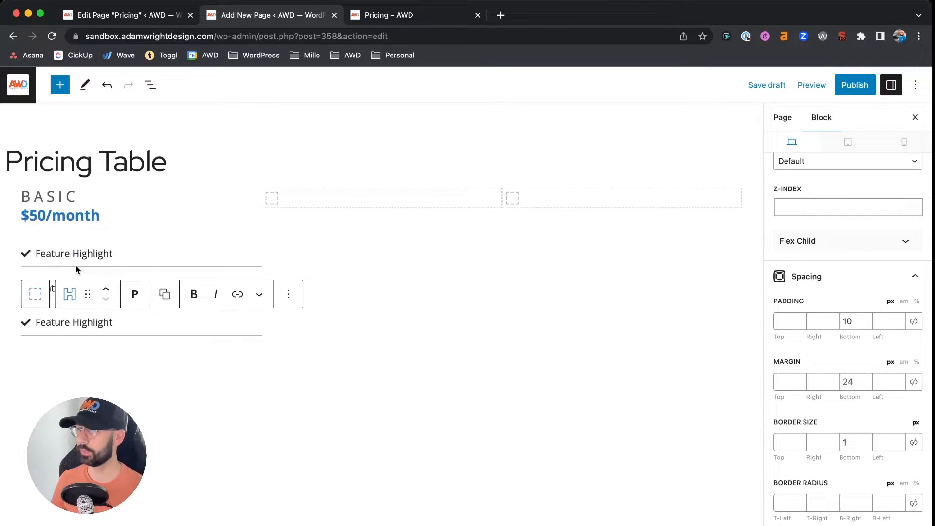
{"action": "key", "text": "super+shift+d"}
{"action": "key", "text": "super+shift+d"}
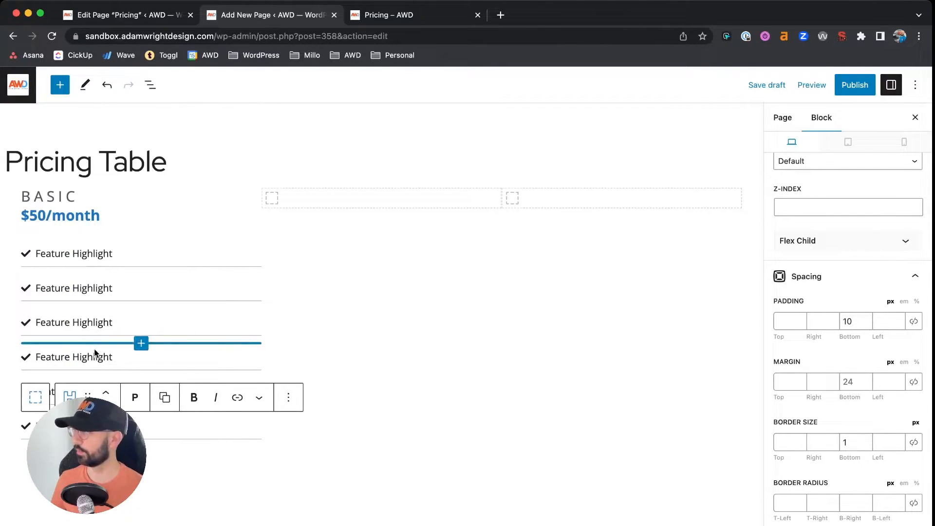
- Select all six Feature Highlight headlines together and set their bottom margin to 12 px
{"action": "left_click", "coordinate": [88, 288]}
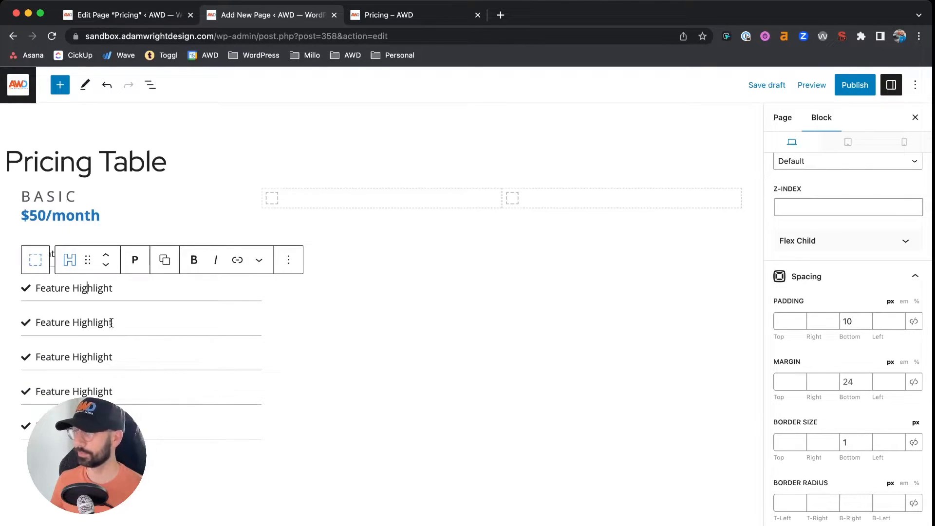
{"action": "left_click", "coordinate": [850, 383]}
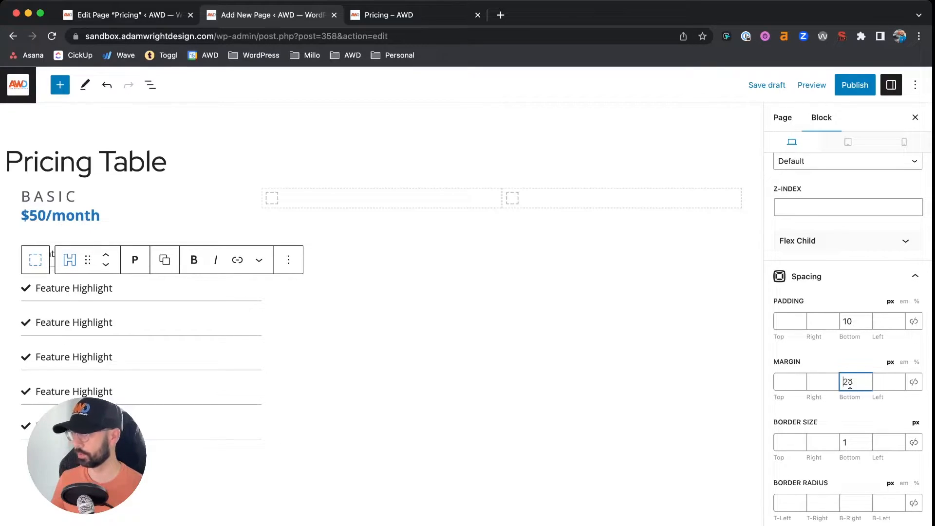
{"action": "left_click", "coordinate": [151, 86]}
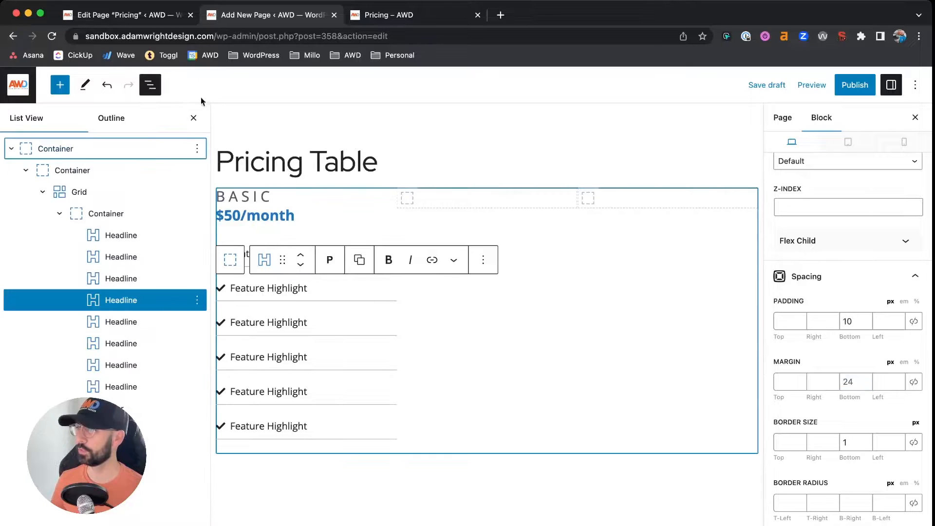
{"action": "left_click", "coordinate": [142, 393]}
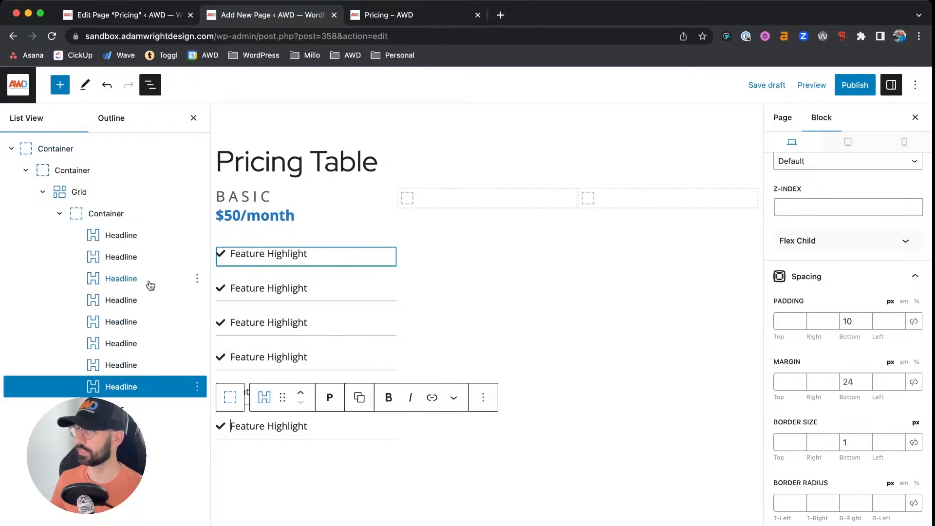
{"action": "left_click", "coordinate": [150, 285], "text": "shift"}
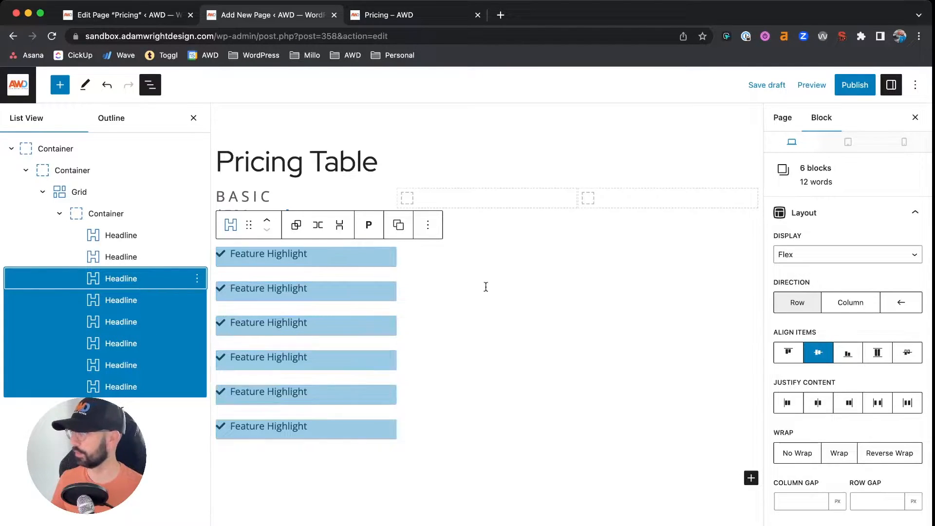
{"action": "scroll", "coordinate": [850, 370], "scroll_direction": "down", "scroll_amount": 5}
{"action": "scroll", "coordinate": [854, 380], "scroll_direction": "down", "scroll_amount": 2}
{"action": "double_click", "coordinate": [850, 349]}
{"action": "type", "text": "12"}
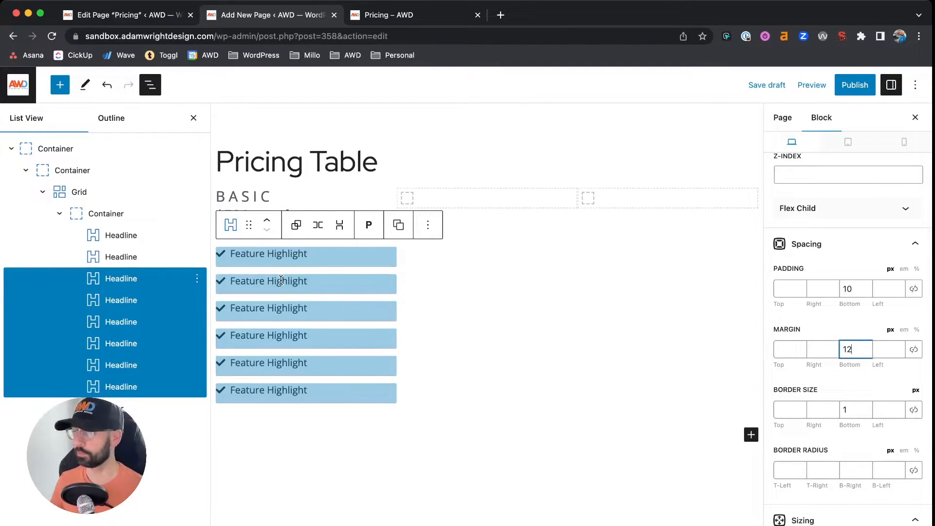
{"action": "left_click", "coordinate": [281, 281]}
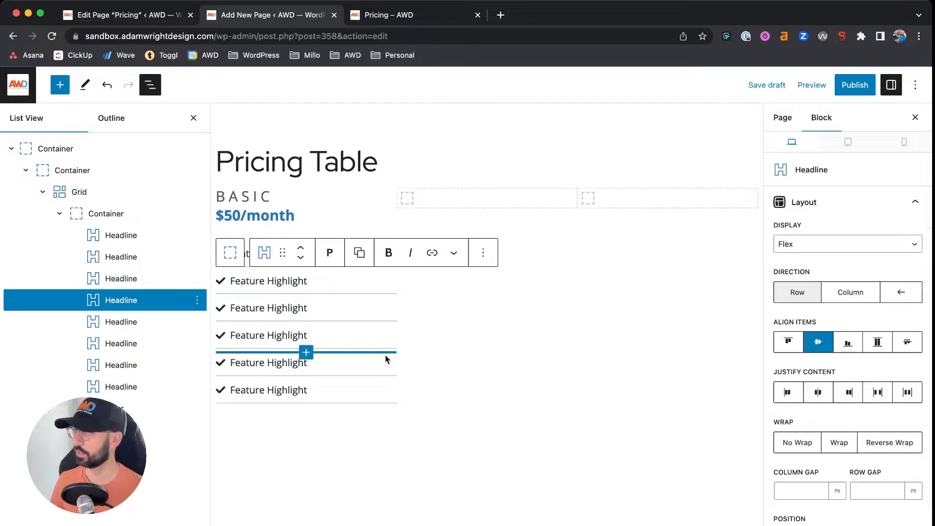
{"action": "left_click", "coordinate": [193, 118]}
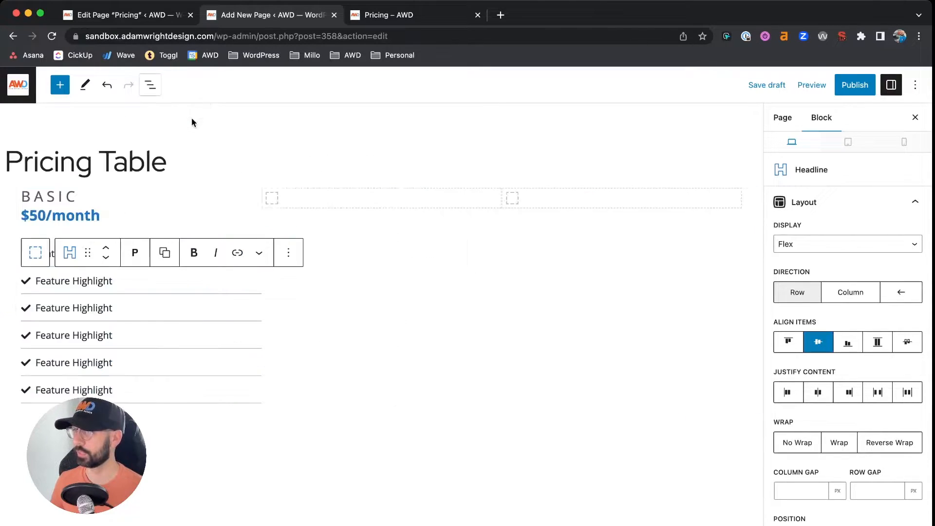
{"action": "left_click", "coordinate": [141, 441]}
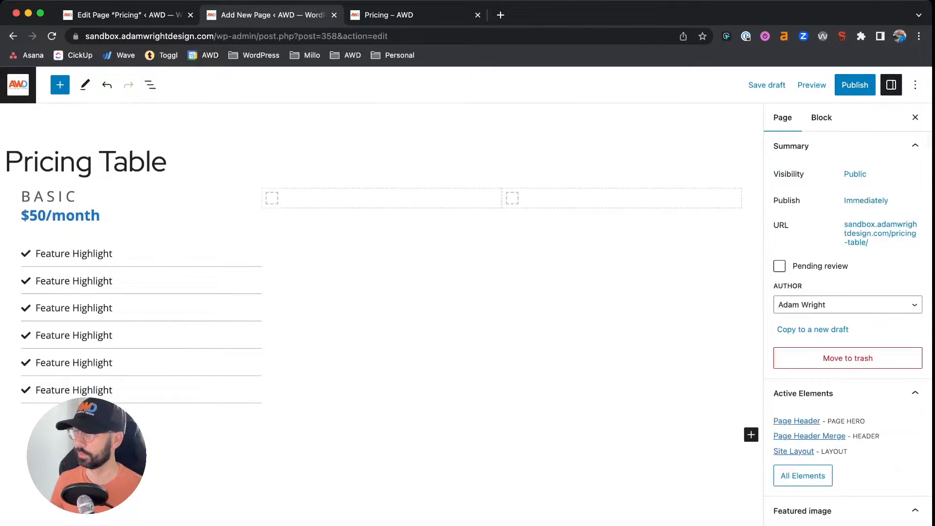
- Check the sign-up button in the finished pricing example and add a Button block reading "Sign Up" below the last feature row
{"action": "left_click", "coordinate": [379, 16]}
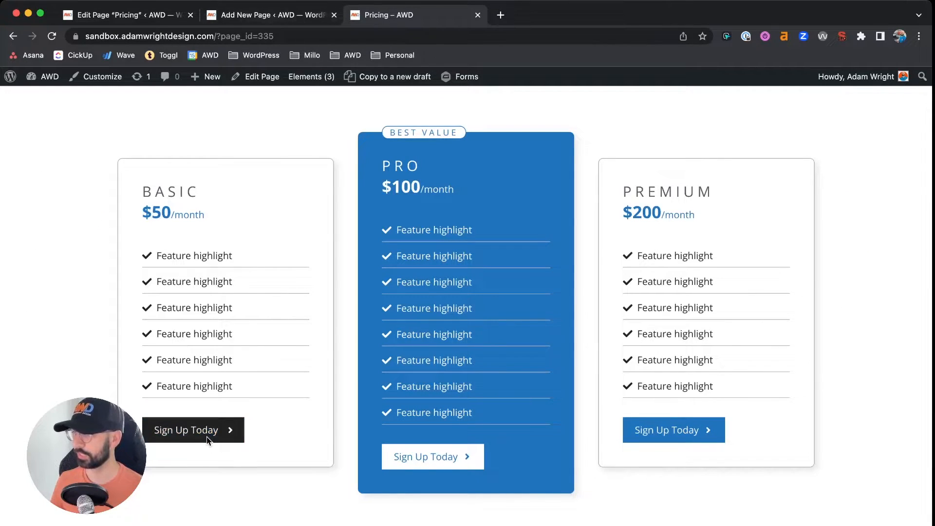
{"action": "left_click", "coordinate": [271, 16]}
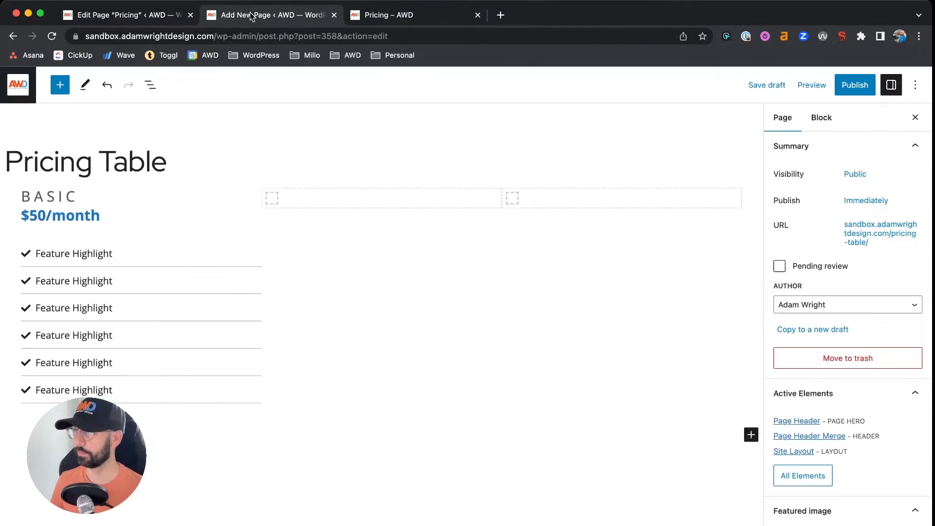
{"action": "left_click", "coordinate": [172, 393]}
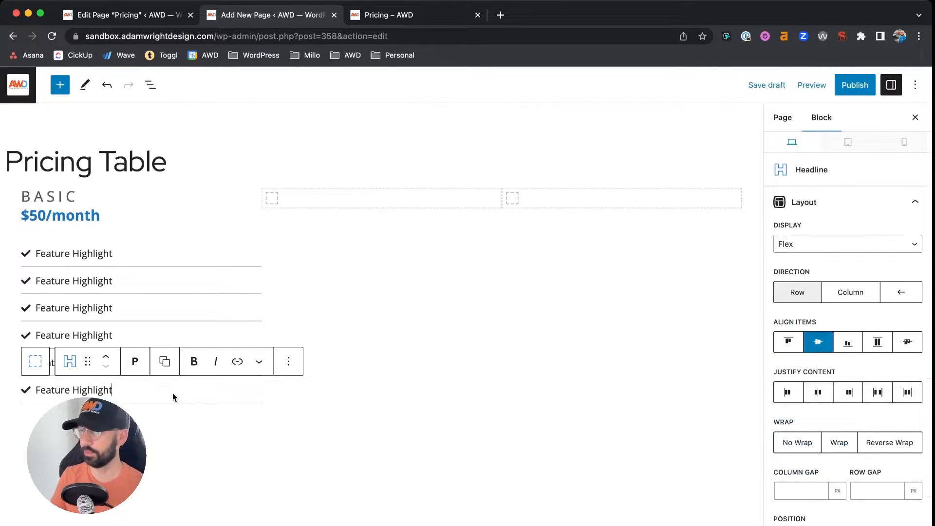
{"action": "key", "text": "Return"}
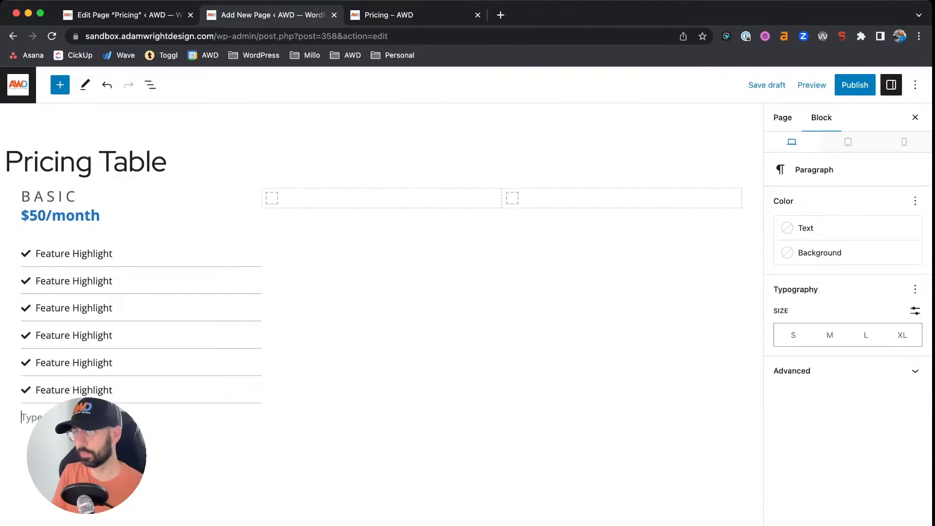
{"action": "type", "text": "/but"}
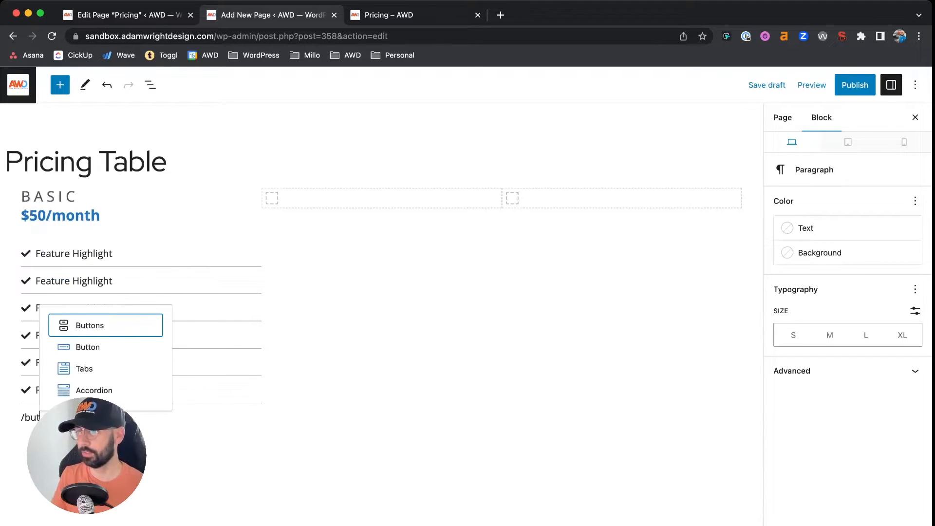
{"action": "left_click", "coordinate": [66, 348]}
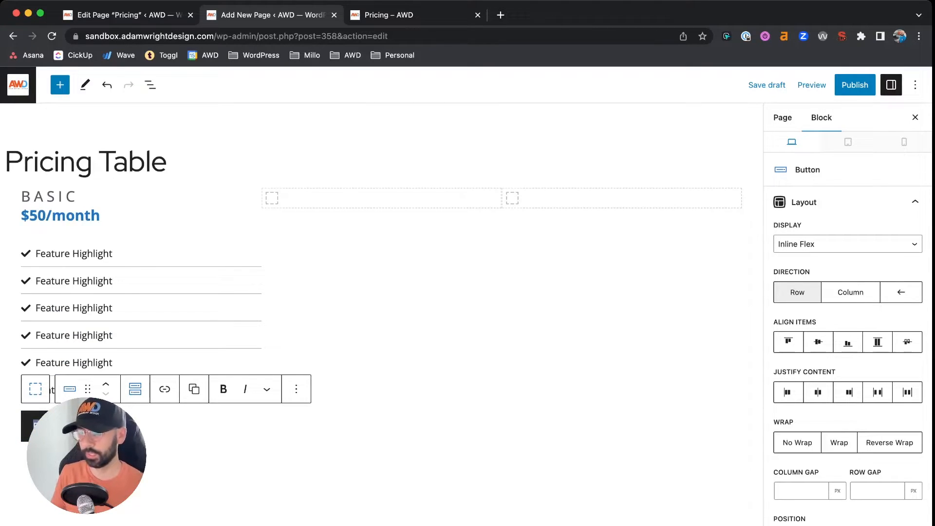
{"action": "type", "text": "Sign Up"}
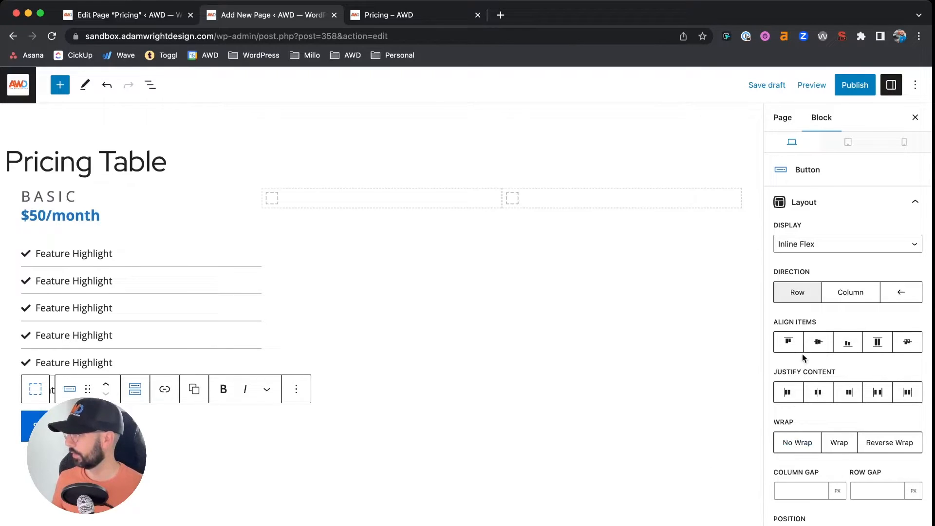
- Set the Sign Up button's top and bottom padding to 10 px
{"action": "scroll", "coordinate": [803, 354], "scroll_direction": "down", "scroll_amount": 10}
{"action": "left_click", "coordinate": [779, 259]}
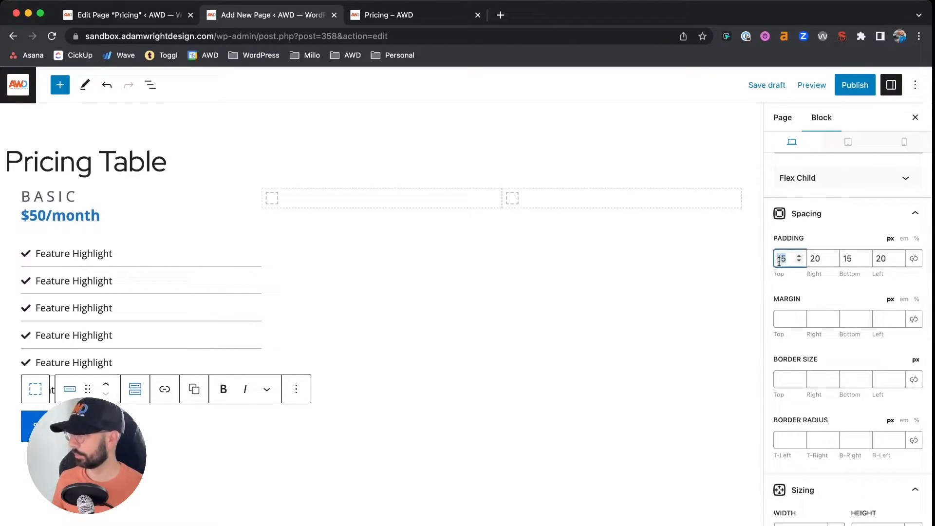
{"action": "key", "text": "BackSpace"}
{"action": "key", "text": "BackSpace"}
{"action": "type", "text": "10"}
{"action": "key", "text": "Tab"}
{"action": "key", "text": "Tab"}
{"action": "type", "text": "10"}
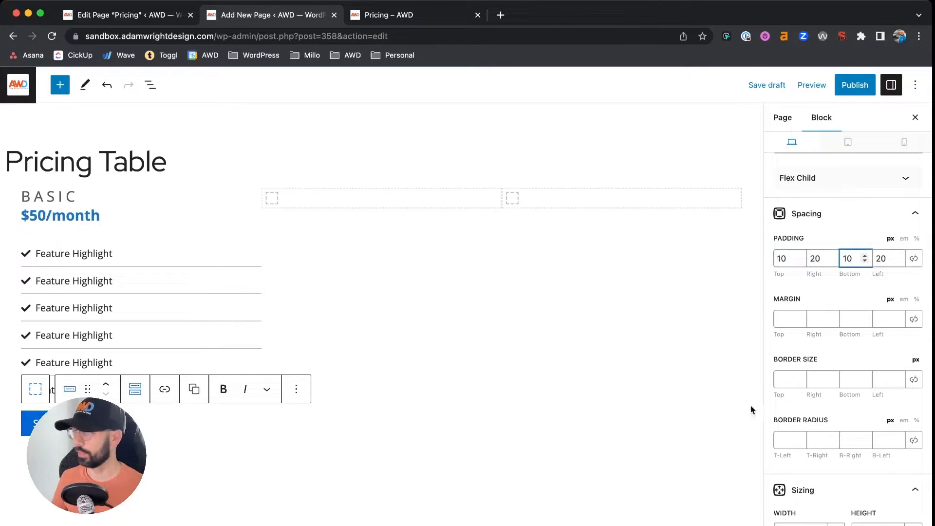
- Add the right-pointing chevron from the General icon set to the Sign Up button and set the icon location to Right
{"action": "scroll", "coordinate": [784, 409], "scroll_direction": "down", "scroll_amount": 15}
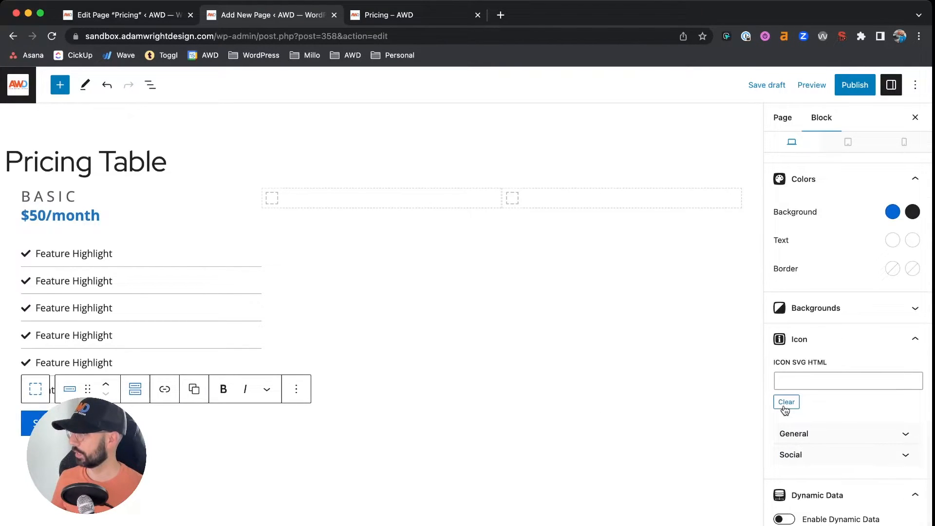
{"action": "left_click", "coordinate": [793, 433]}
{"action": "scroll", "coordinate": [799, 429], "scroll_direction": "down", "scroll_amount": 2}
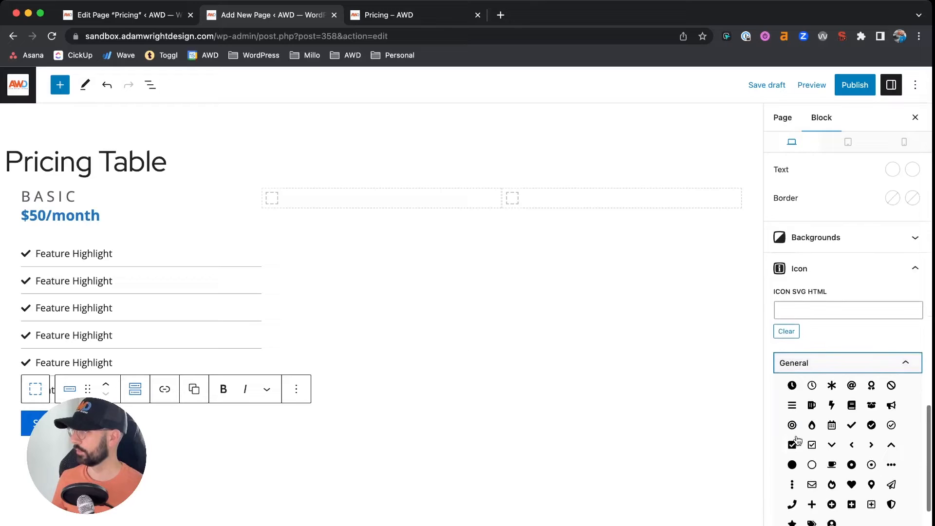
{"action": "left_click", "coordinate": [871, 446]}
{"action": "scroll", "coordinate": [872, 449], "scroll_direction": "down", "scroll_amount": 6}
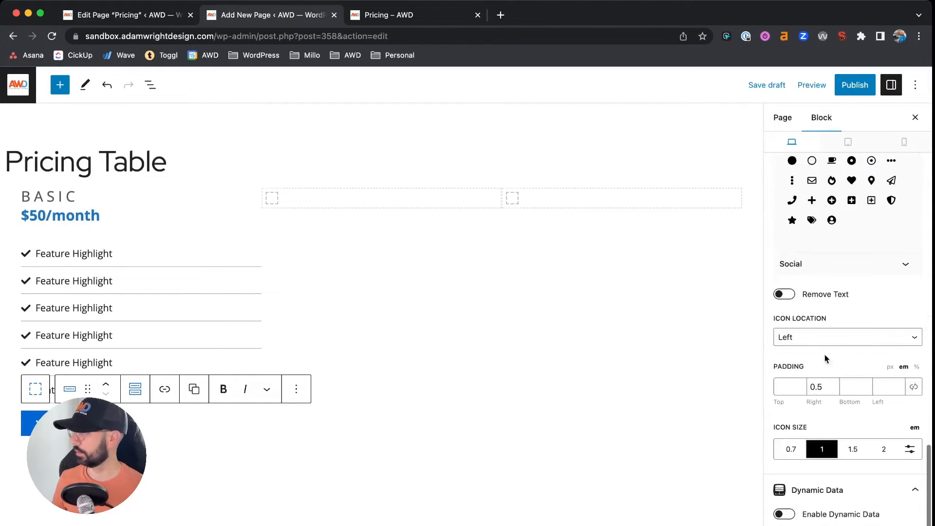
{"action": "left_click", "coordinate": [810, 341]}
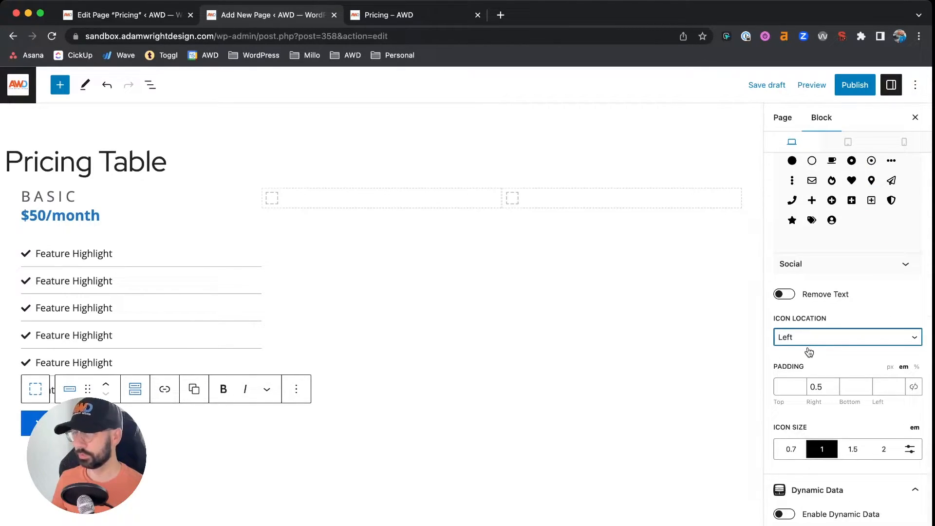
{"action": "left_click", "coordinate": [807, 346]}
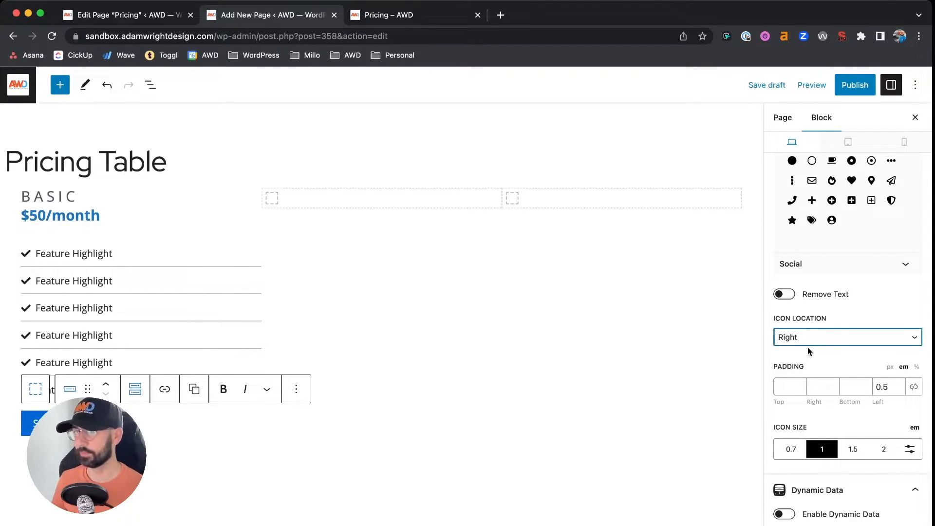
- Set the Sign Up button's background to the blue accent palette color and its hover background to the dark gray contrast-2 color
{"action": "scroll", "coordinate": [807, 347], "scroll_direction": "down", "scroll_amount": 1}
{"action": "scroll", "coordinate": [808, 347], "scroll_direction": "down", "scroll_amount": 2}
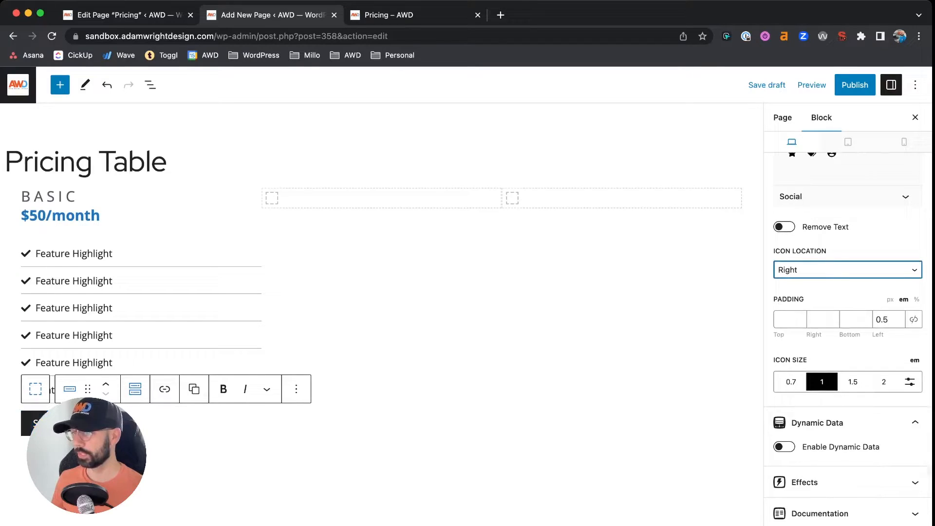
{"action": "scroll", "coordinate": [790, 440], "scroll_direction": "up", "scroll_amount": 10}
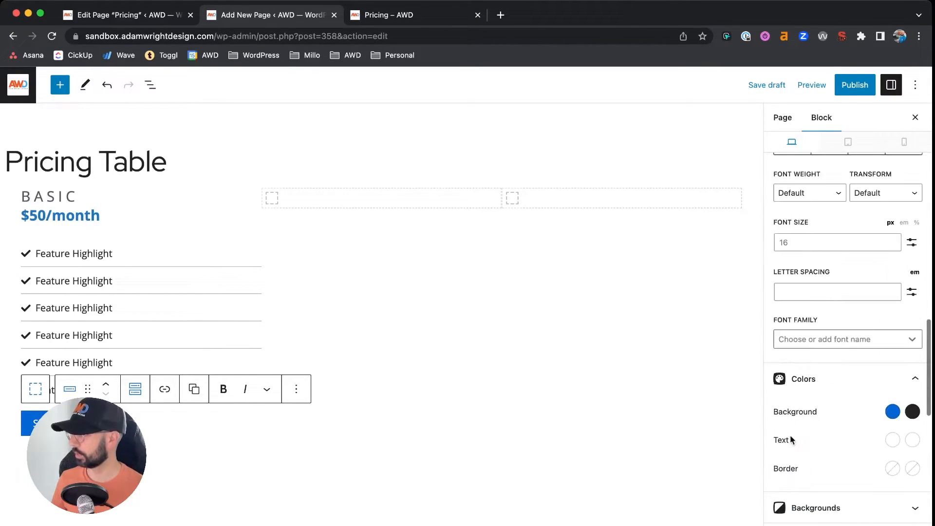
{"action": "left_click", "coordinate": [892, 412]}
{"action": "left_click", "coordinate": [862, 376]}
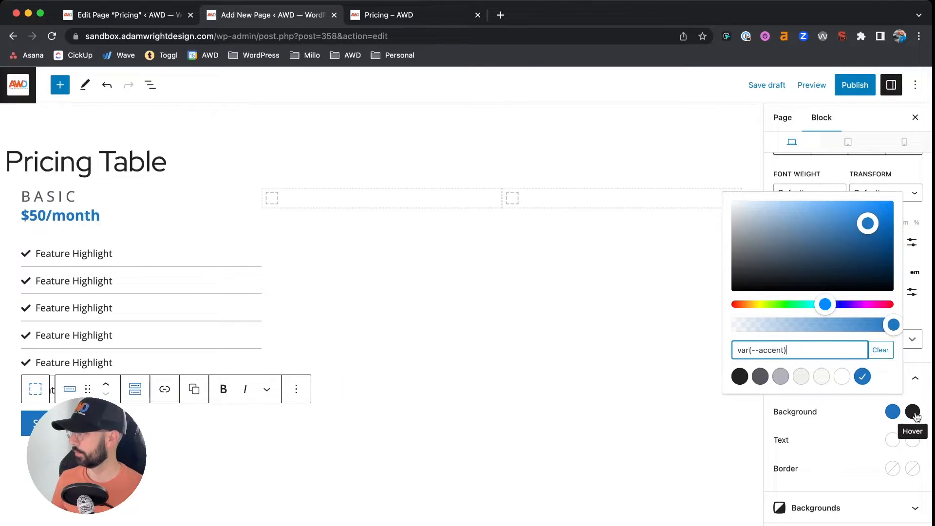
{"action": "left_click", "coordinate": [912, 413]}
{"action": "left_click", "coordinate": [780, 376]}
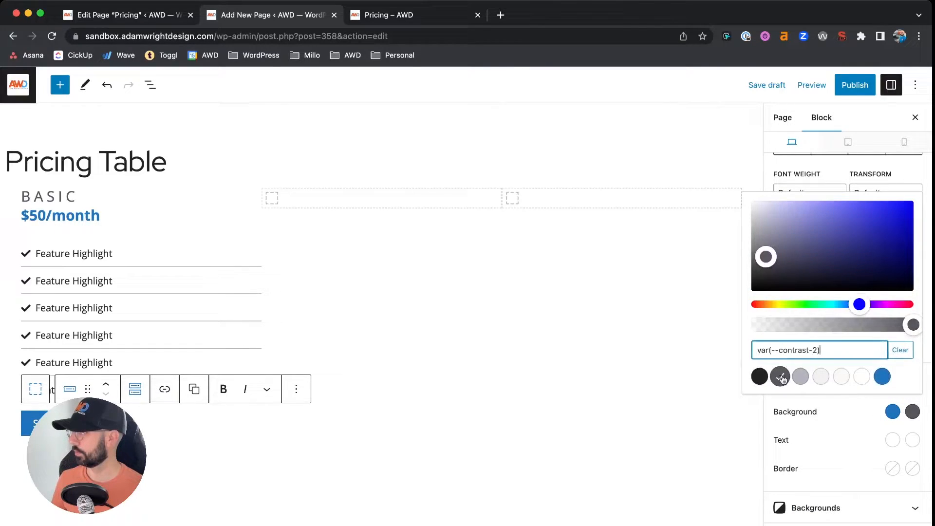
{"action": "left_click", "coordinate": [861, 428]}
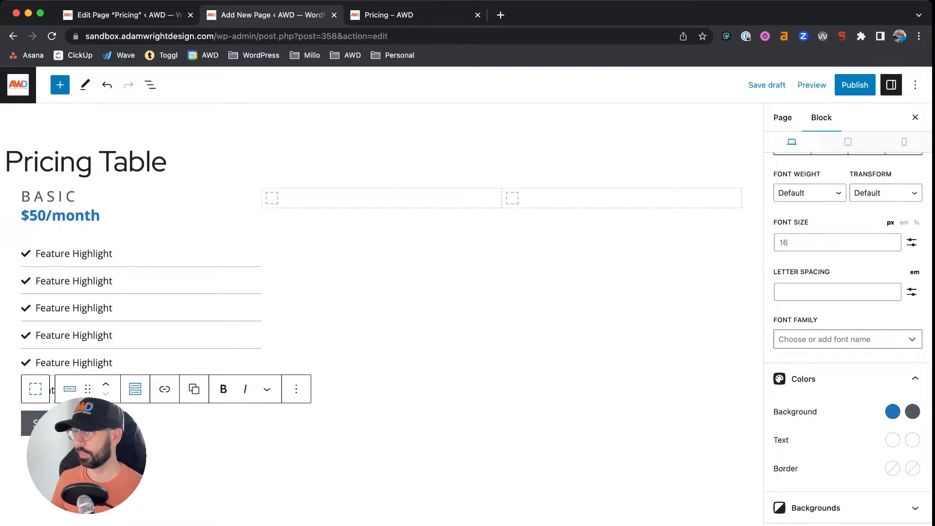
- Enable the Transform effect on the Sign Up button and add a transform of type Translate
{"action": "left_click", "coordinate": [190, 470]}
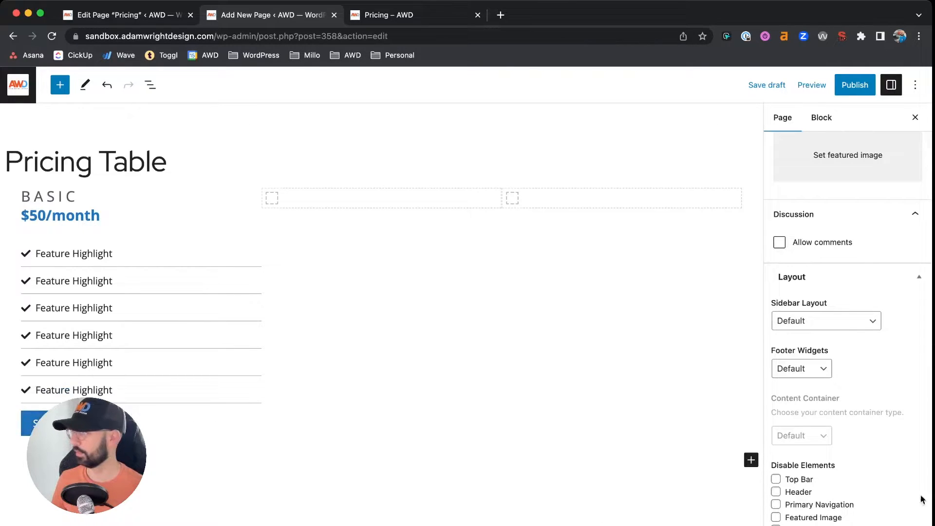
{"action": "left_click", "coordinate": [59, 423]}
{"action": "scroll", "coordinate": [849, 450], "scroll_direction": "down", "scroll_amount": 9}
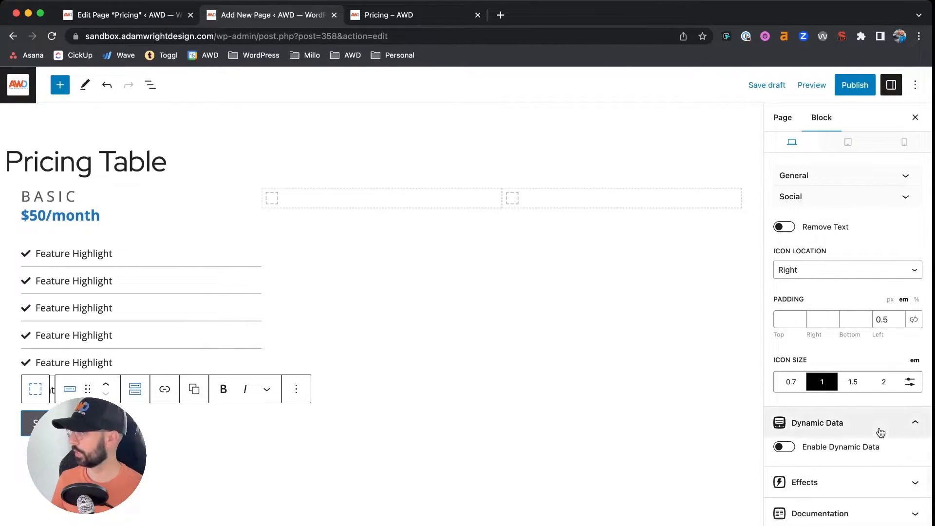
{"action": "left_click", "coordinate": [855, 484]}
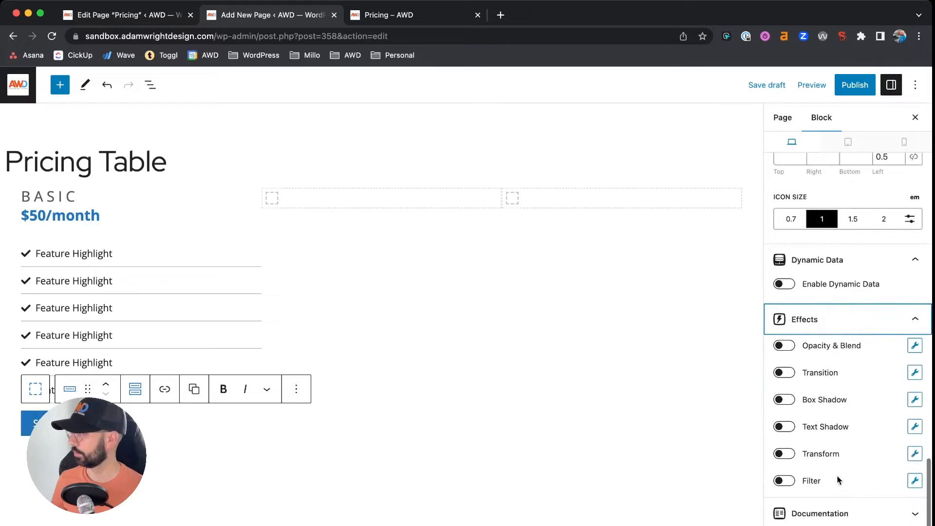
{"action": "left_click", "coordinate": [785, 454]}
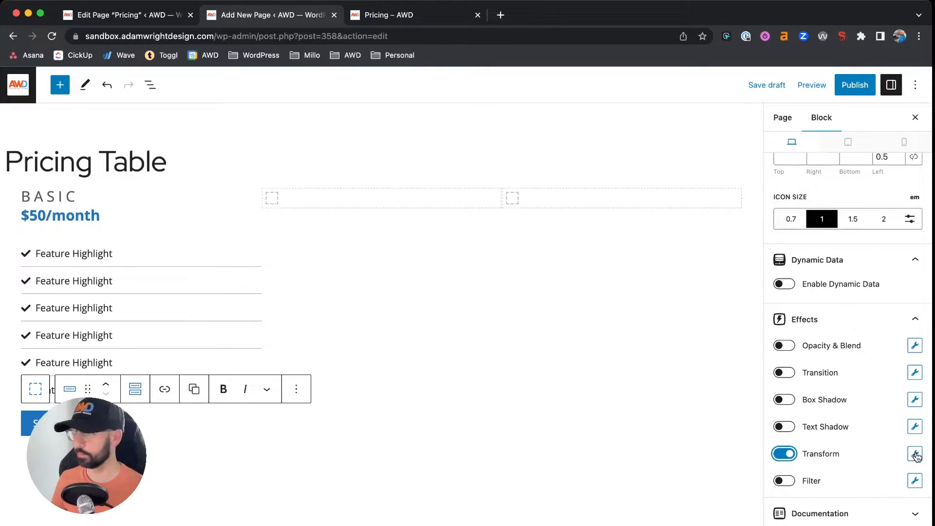
{"action": "left_click", "coordinate": [915, 454]}
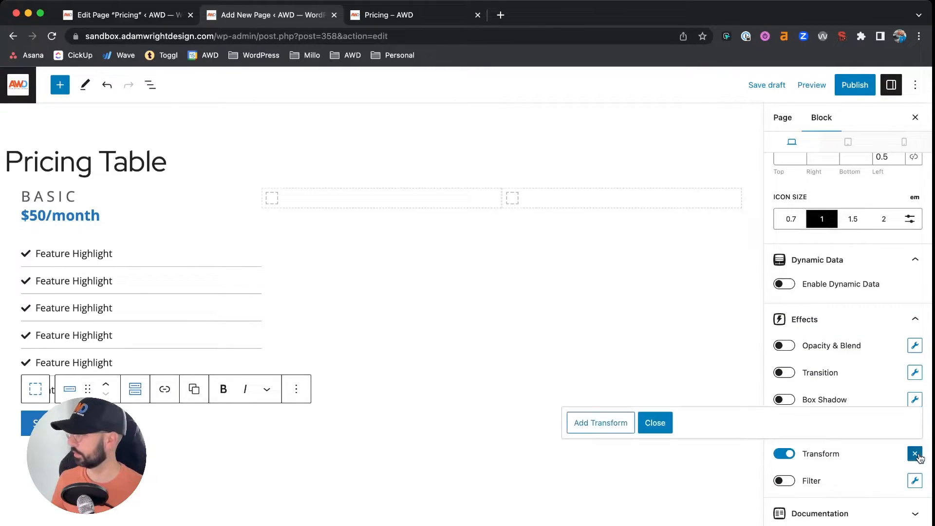
{"action": "left_click", "coordinate": [598, 423]}
{"action": "left_click", "coordinate": [622, 358]}
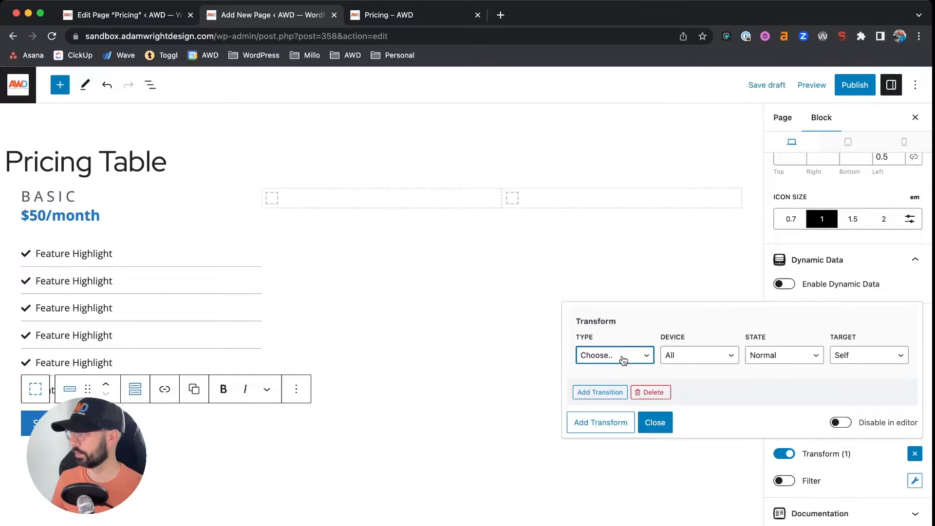
{"action": "left_click", "coordinate": [615, 374]}
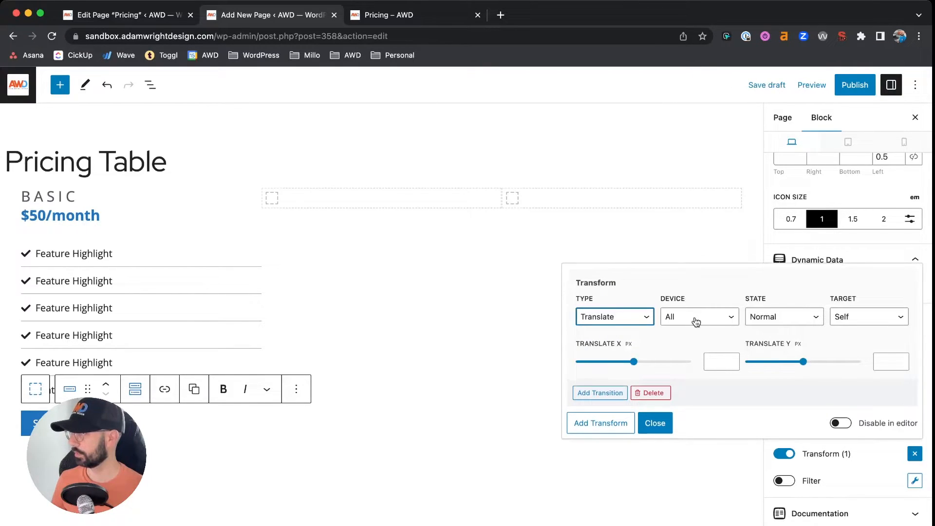
- Make the translate transform apply to the icon on hover, with a Translate X of 5 px
{"action": "left_click", "coordinate": [772, 322]}
{"action": "left_click", "coordinate": [773, 333]}
{"action": "left_click", "coordinate": [845, 318]}
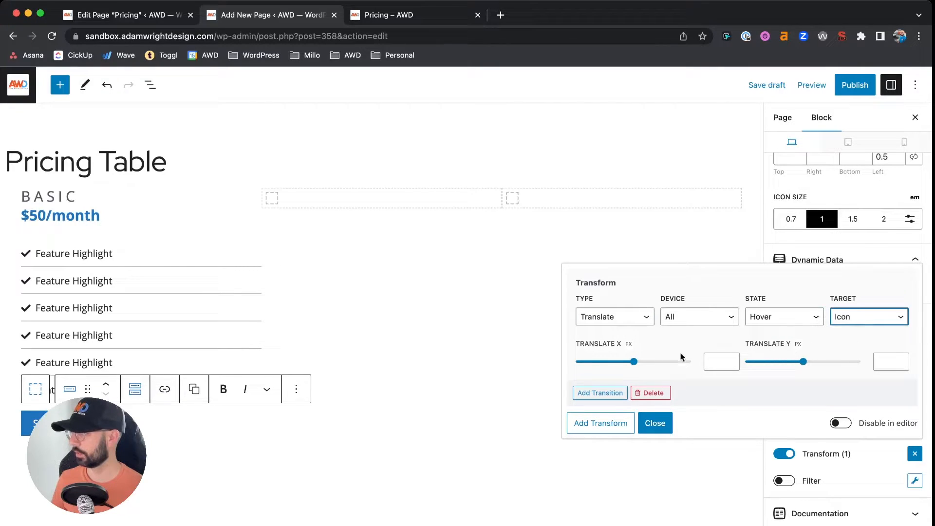
{"action": "left_click", "coordinate": [709, 359]}
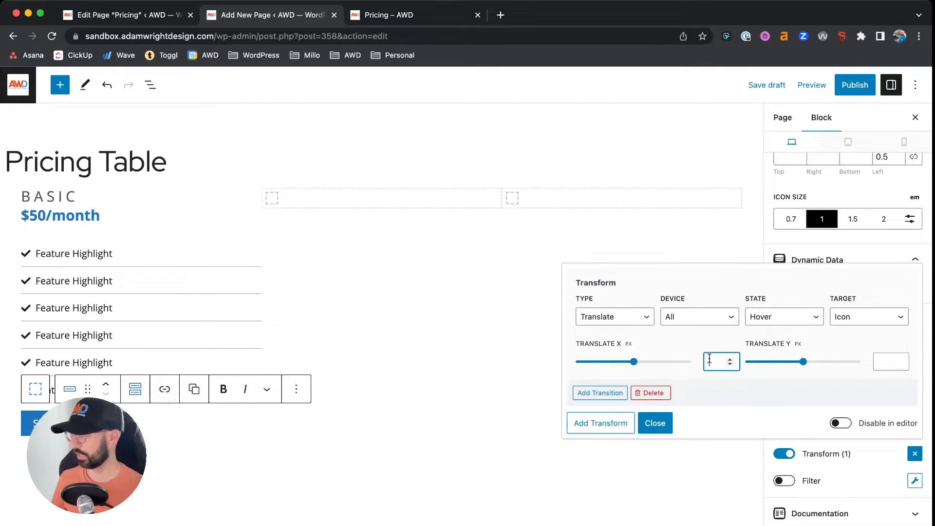
{"action": "type", "text": "5"}
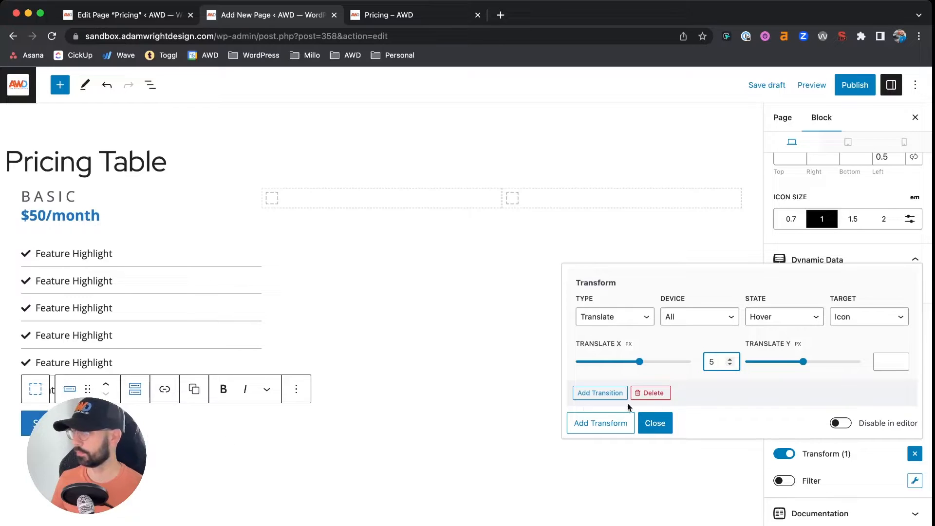
{"action": "left_click", "coordinate": [661, 424]}
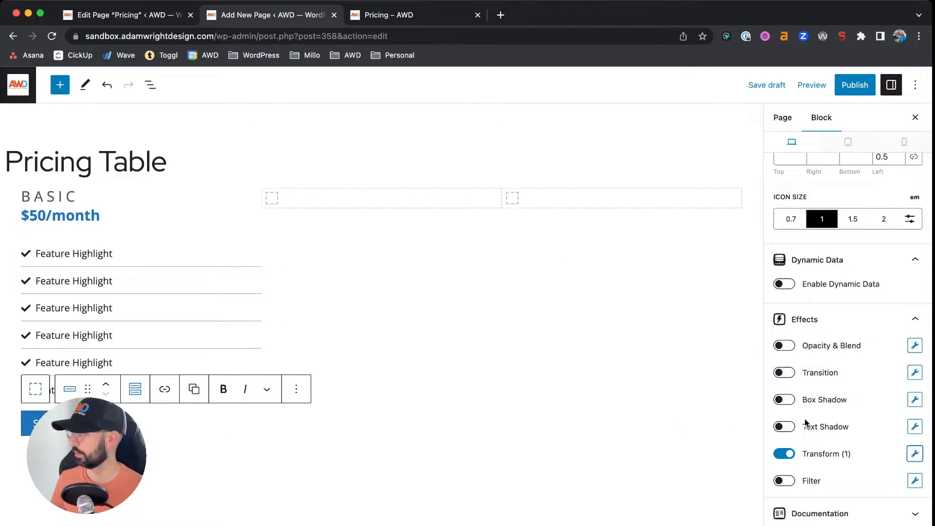
- Enable the Sign Up button's Transition effect with state Hover and target Icon, and save the draft
{"action": "left_click", "coordinate": [784, 373]}
{"action": "left_click", "coordinate": [916, 374]}
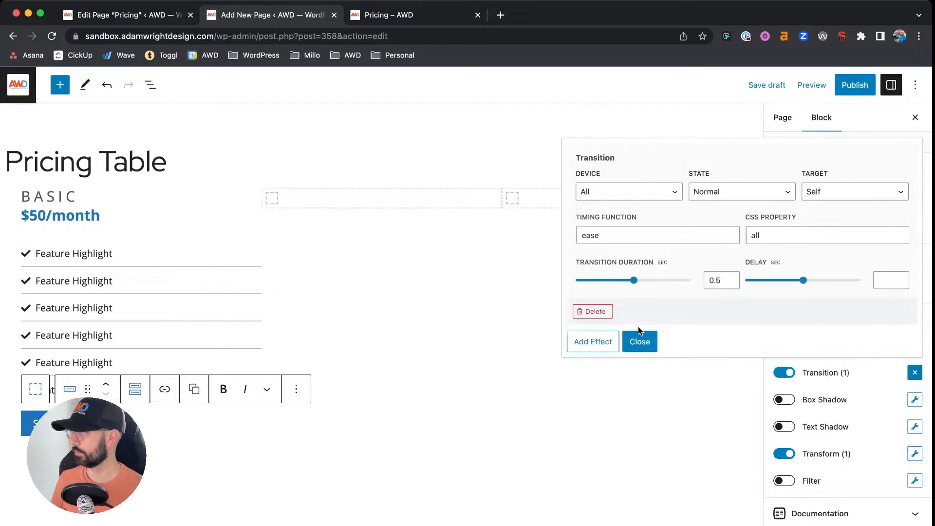
{"action": "left_click", "coordinate": [729, 195]}
{"action": "left_click", "coordinate": [833, 193]}
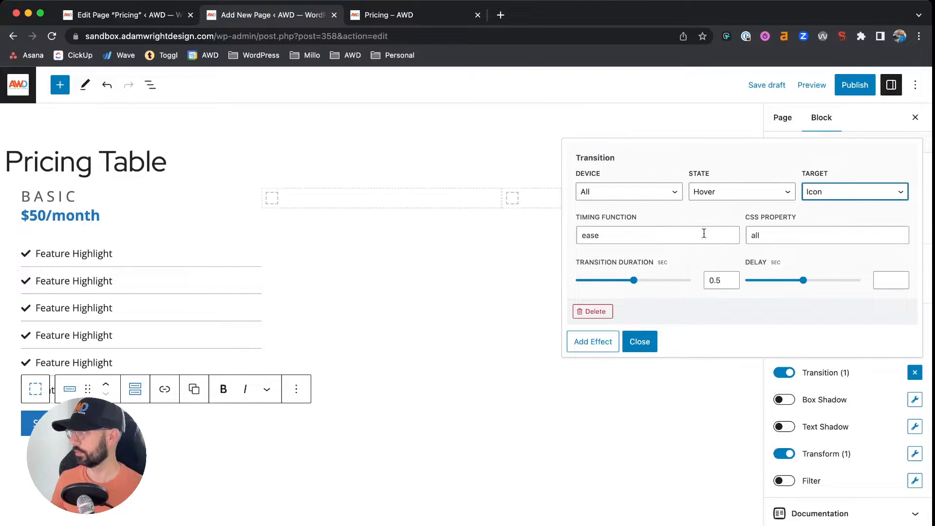
{"action": "left_click", "coordinate": [640, 341]}
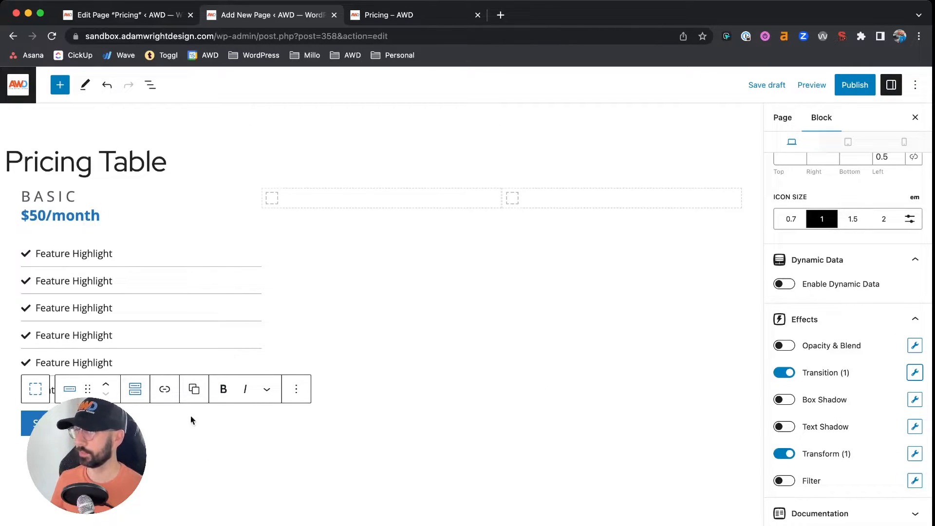
{"action": "left_click", "coordinate": [763, 88]}
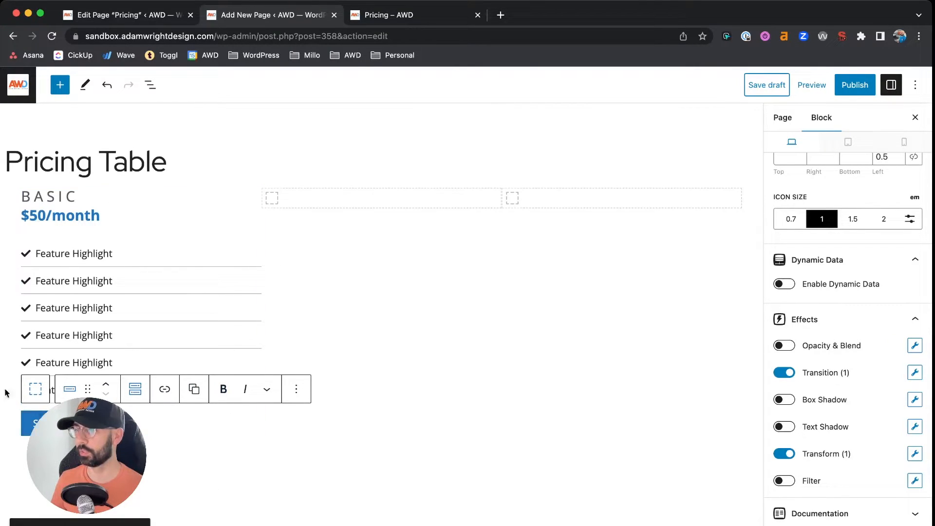
- Select the container around the Basic plan and set its background to the white base-3 palette color
{"action": "left_click", "coordinate": [58, 201]}
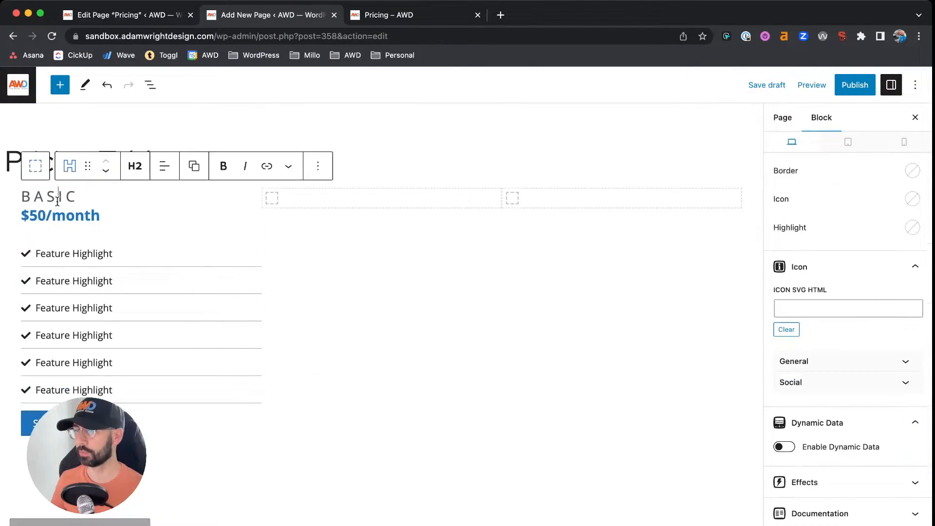
{"action": "left_click", "coordinate": [35, 165]}
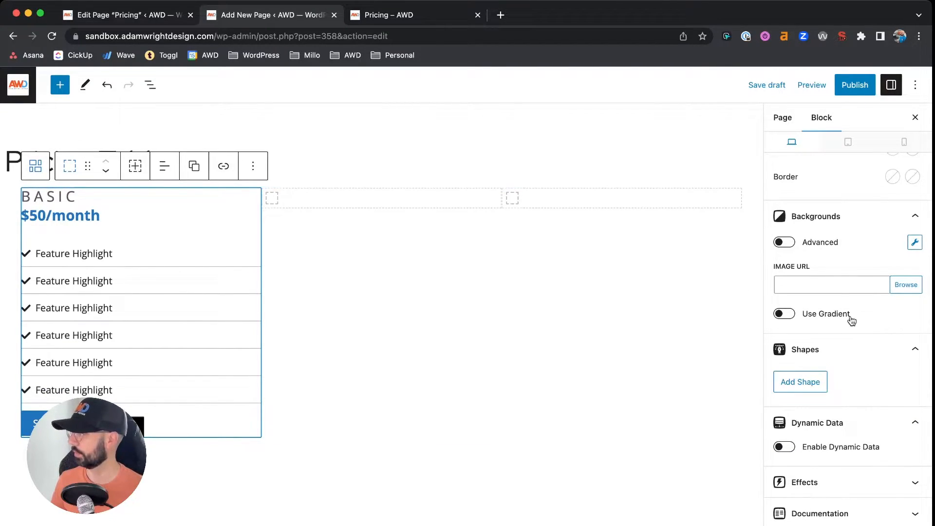
{"action": "scroll", "coordinate": [853, 320], "scroll_direction": "up", "scroll_amount": 8}
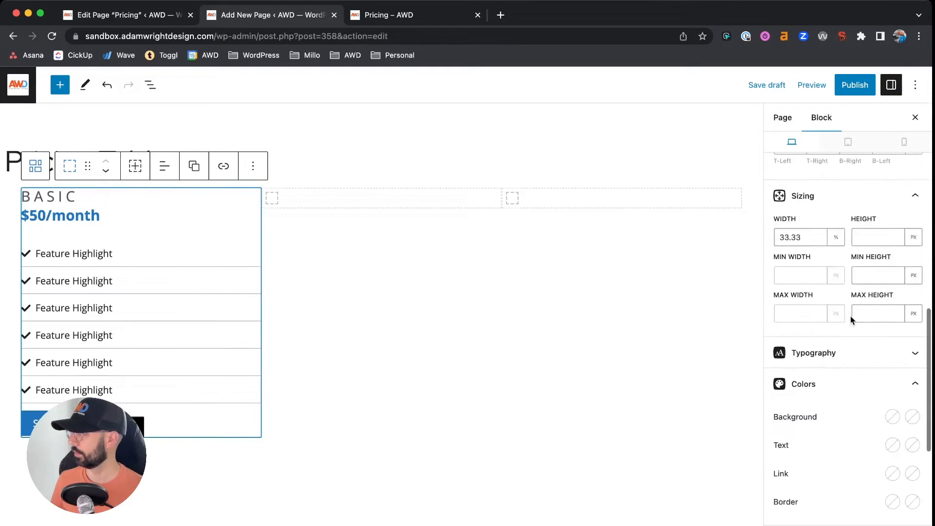
{"action": "left_click", "coordinate": [892, 329]}
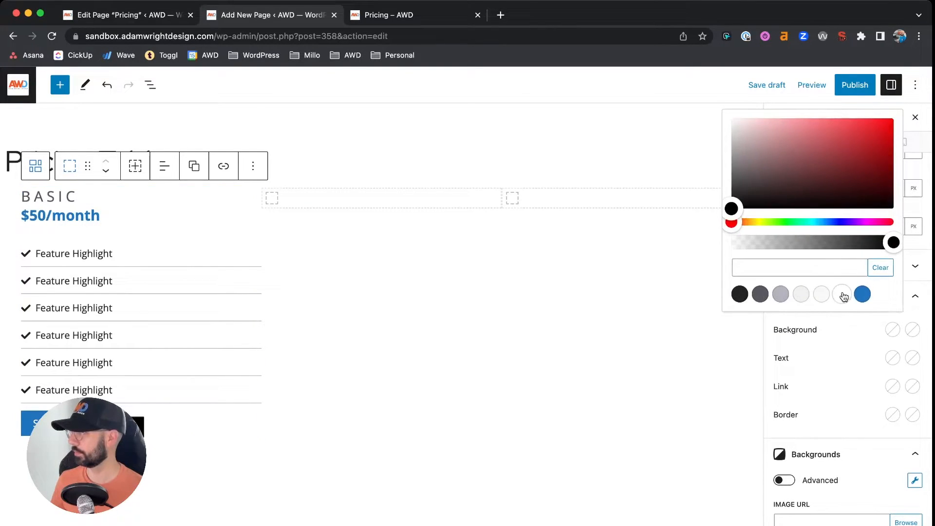
{"action": "left_click", "coordinate": [842, 295]}
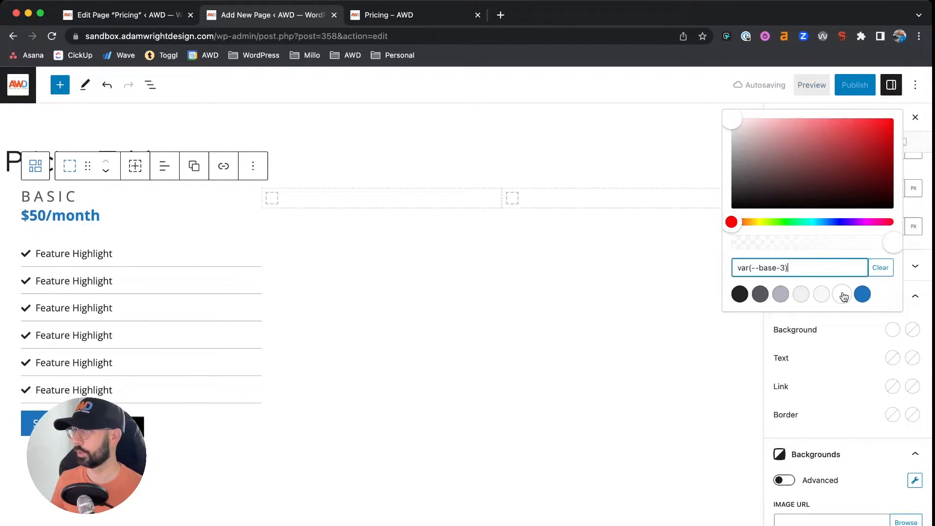
{"action": "left_click", "coordinate": [865, 348]}
- Set the Basic plan container's padding to 40 px on all four sides
{"action": "scroll", "coordinate": [864, 349], "scroll_direction": "down", "scroll_amount": 3}
{"action": "scroll", "coordinate": [863, 350], "scroll_direction": "up", "scroll_amount": 12}
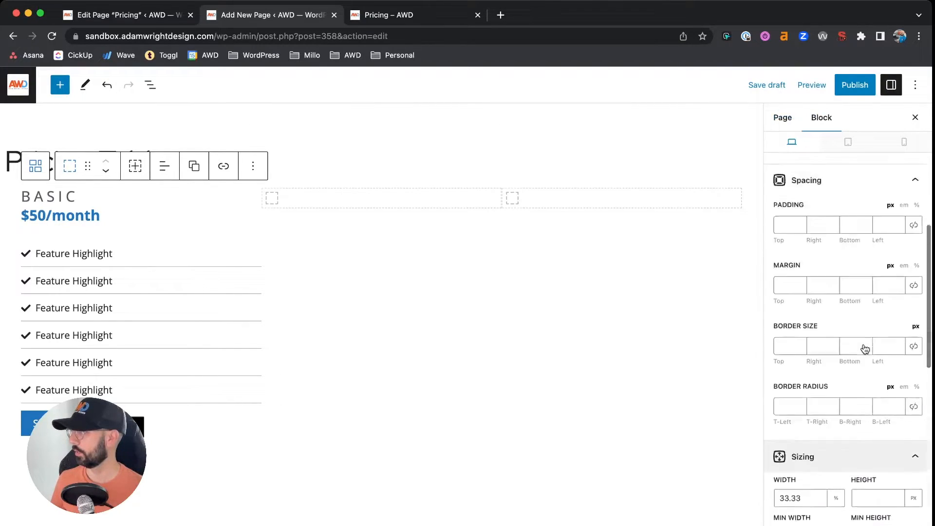
{"action": "left_click", "coordinate": [788, 313]}
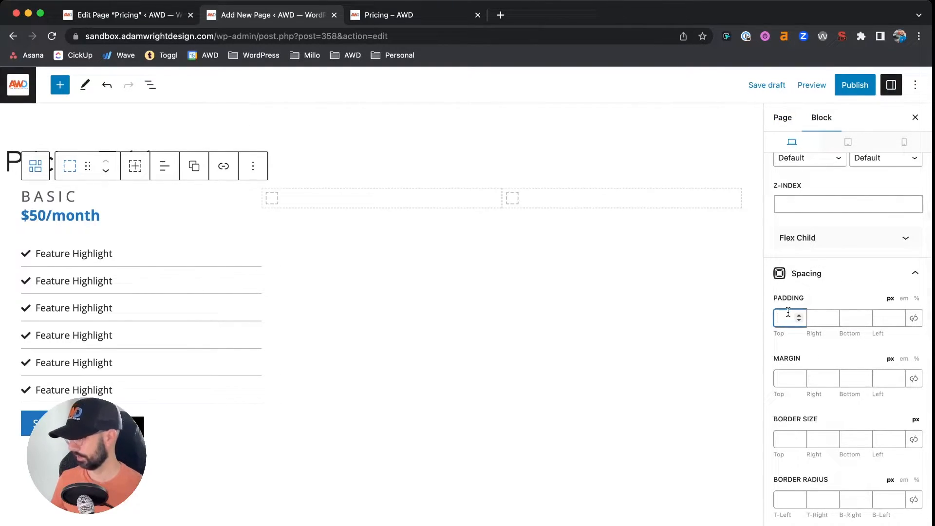
{"action": "type", "text": "40"}
{"action": "left_click", "coordinate": [913, 319]}
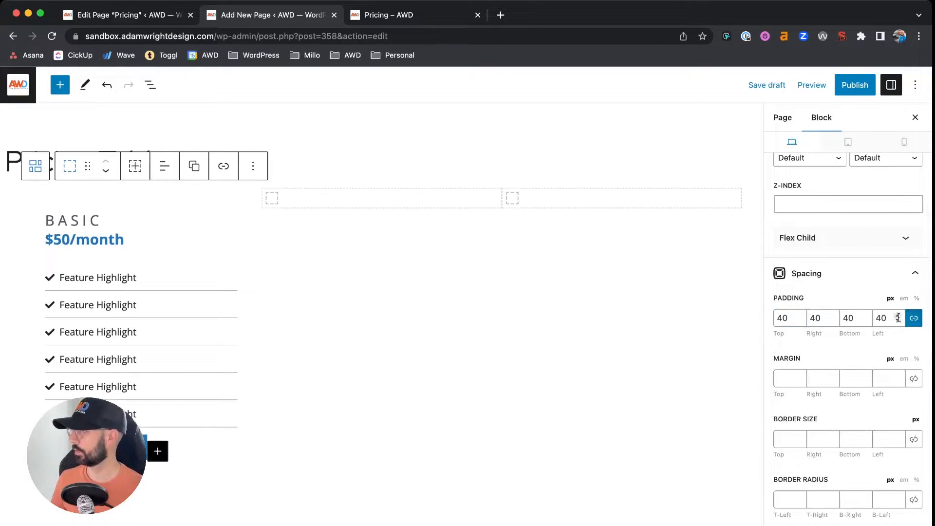
- Set the Basic plan container's border color to the gray contrast-3 palette color
{"action": "scroll", "coordinate": [808, 322], "scroll_direction": "down", "scroll_amount": 10}
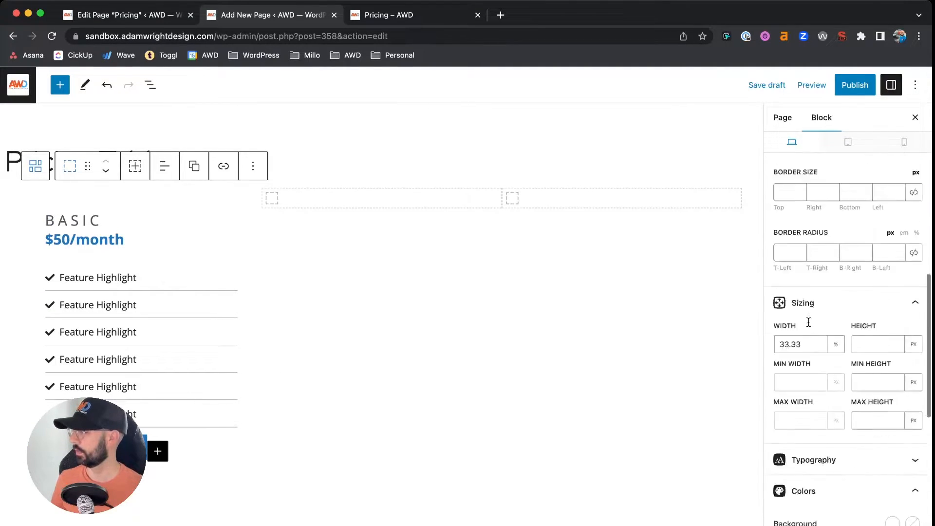
{"action": "scroll", "coordinate": [809, 326], "scroll_direction": "up", "scroll_amount": 4}
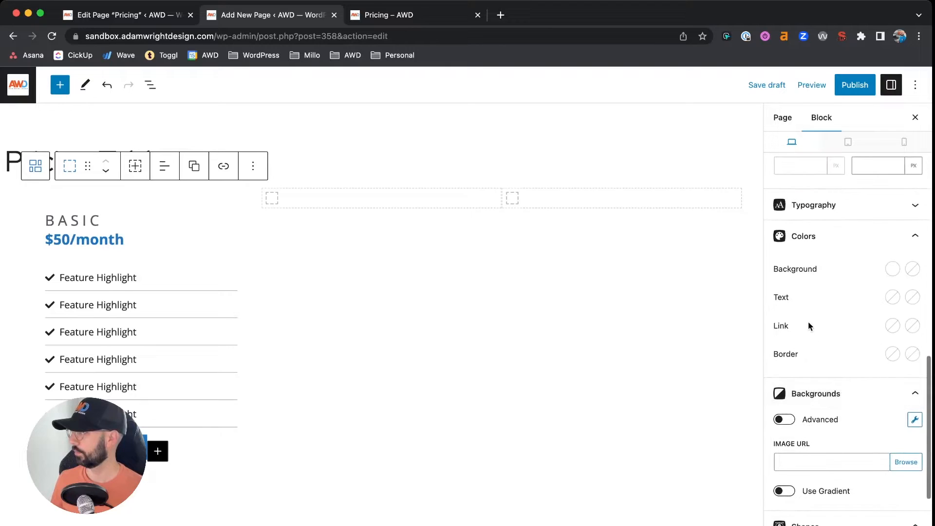
{"action": "left_click", "coordinate": [895, 356]}
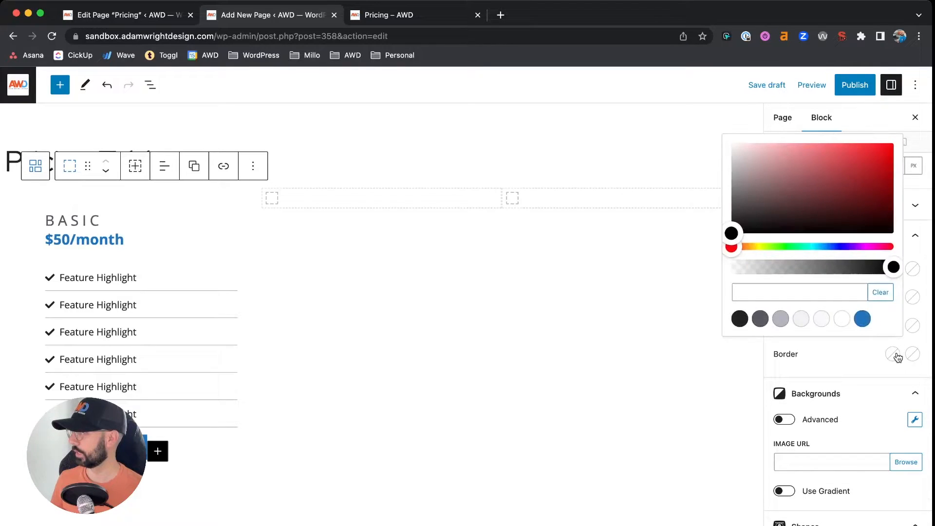
{"action": "left_click", "coordinate": [801, 321]}
{"action": "left_click", "coordinate": [781, 319]}
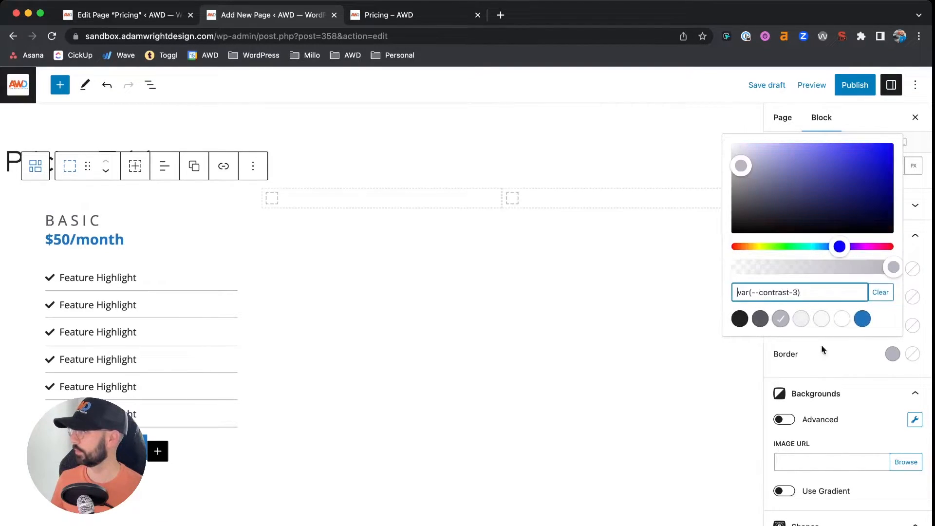
{"action": "left_click", "coordinate": [834, 354]}
- Set the Basic plan container's border size to 1 px on all four sides
{"action": "scroll", "coordinate": [836, 356], "scroll_direction": "up", "scroll_amount": 5}
{"action": "scroll", "coordinate": [803, 320], "scroll_direction": "up", "scroll_amount": 3}
{"action": "left_click", "coordinate": [785, 294]}
{"action": "type", "text": "1"}
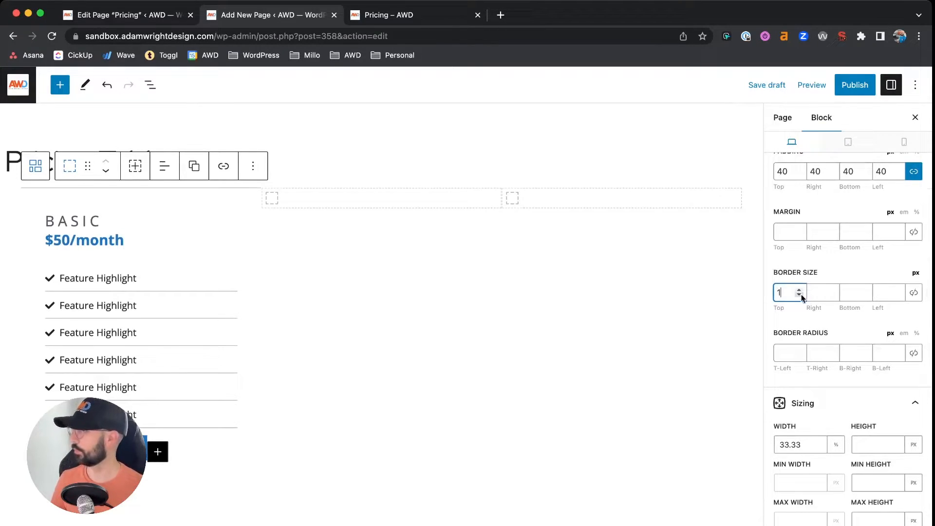
{"action": "left_click", "coordinate": [915, 293]}
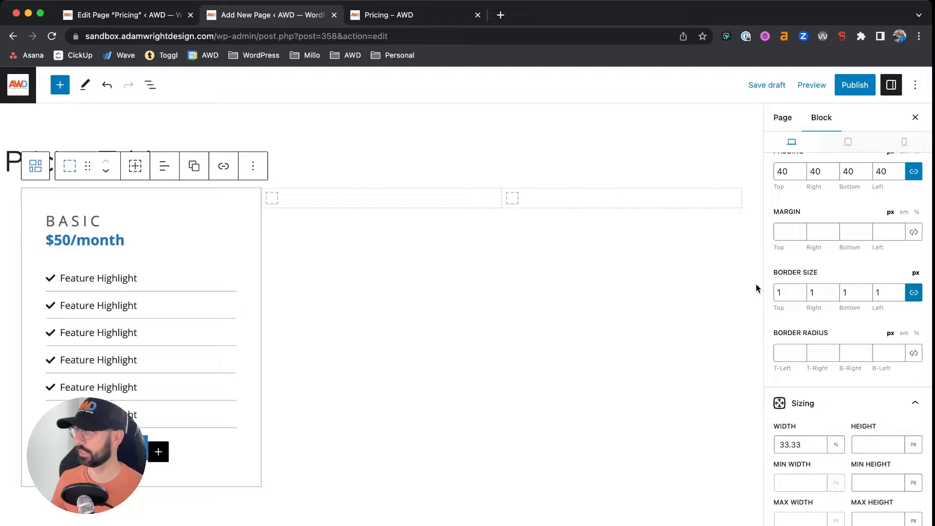
- Round all four corners of the Basic plan container with a border radius of 8 px
{"action": "left_click", "coordinate": [780, 352]}
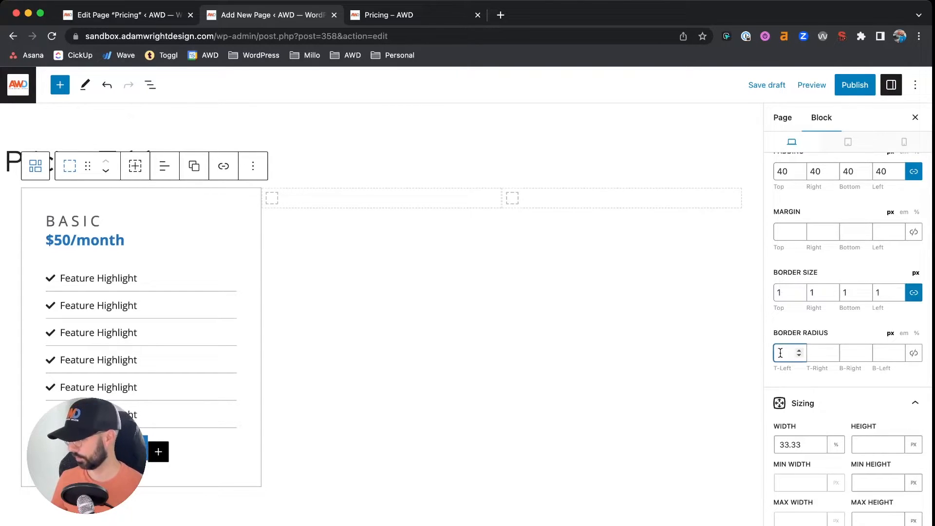
{"action": "type", "text": "8"}
{"action": "left_click", "coordinate": [915, 354]}
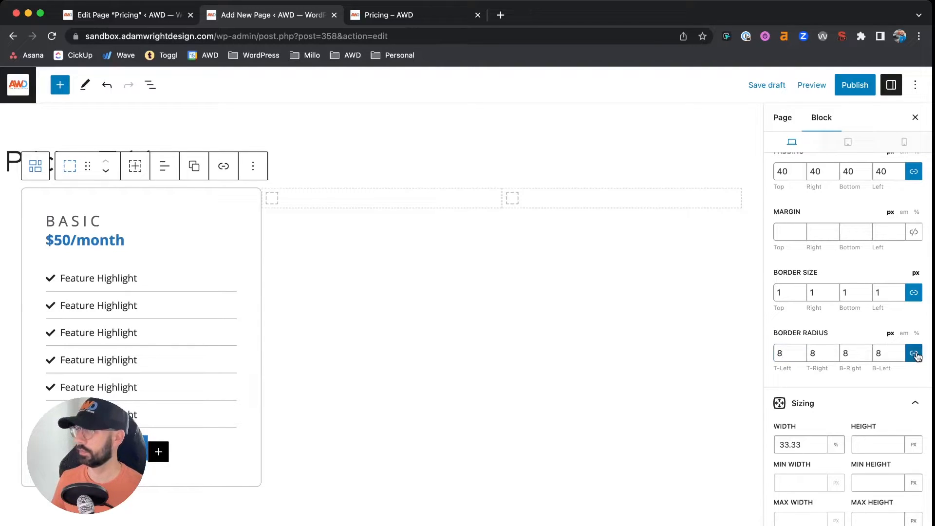
- Turn on the Box Shadow effect for the Basic plan container
{"action": "left_click", "coordinate": [149, 335]}
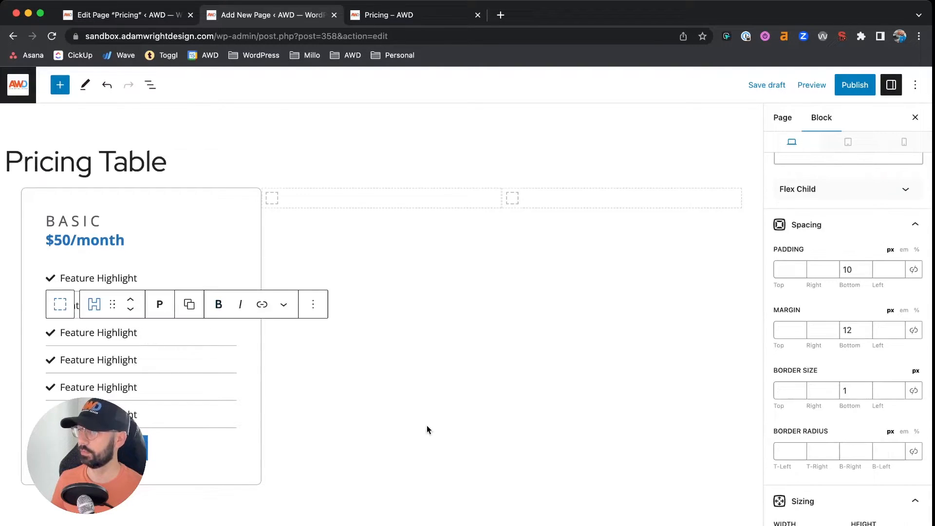
{"action": "left_click", "coordinate": [51, 207]}
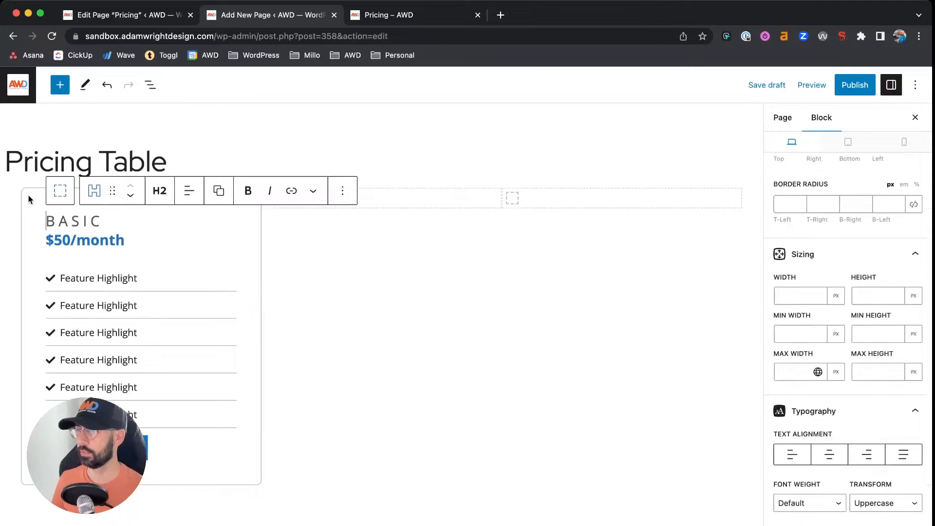
{"action": "left_click", "coordinate": [29, 199]}
{"action": "scroll", "coordinate": [866, 403], "scroll_direction": "down", "scroll_amount": 10}
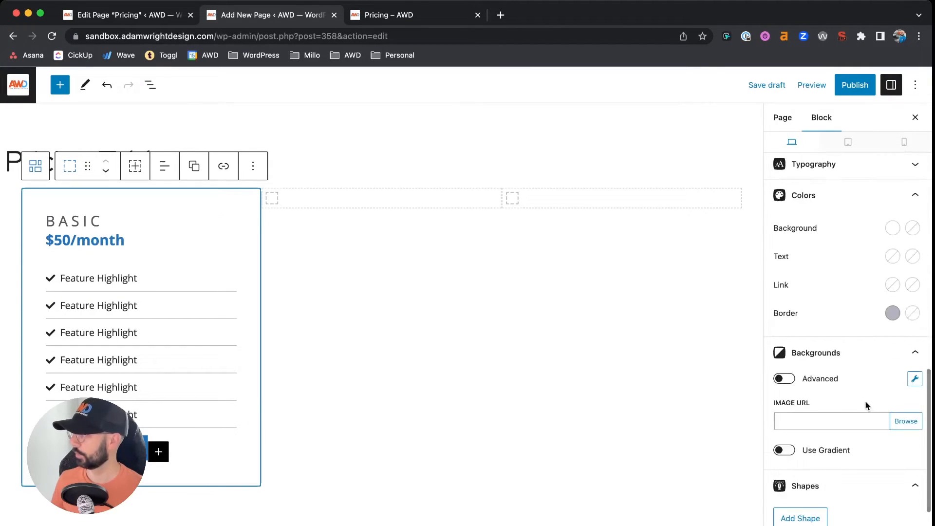
{"action": "scroll", "coordinate": [867, 404], "scroll_direction": "down", "scroll_amount": 3}
{"action": "left_click", "coordinate": [839, 484]}
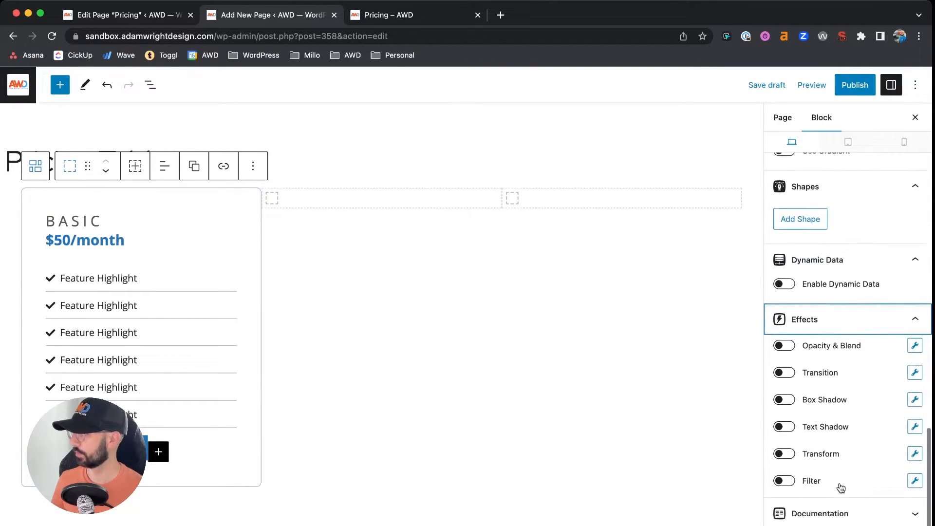
{"action": "left_click", "coordinate": [785, 401]}
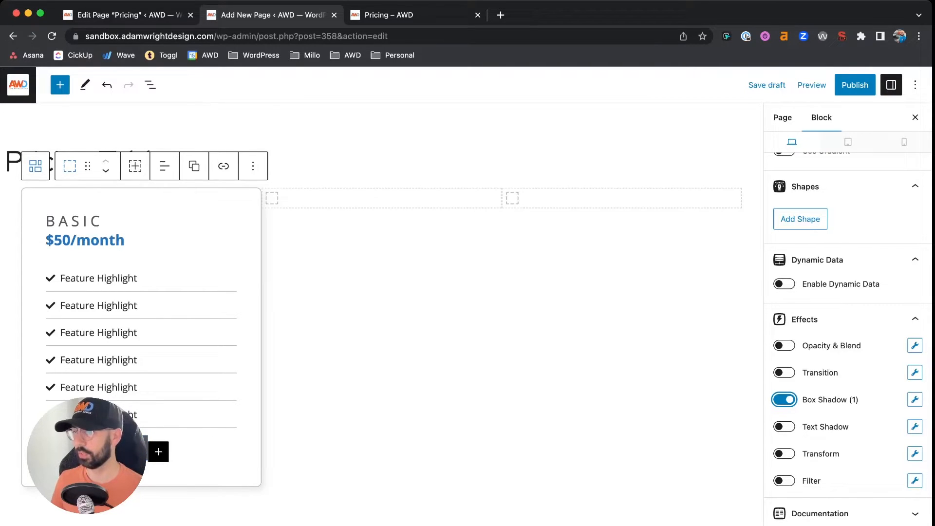
- Set the top margin of the Basic plan's Sign Up Today button to 20 px
{"action": "left_click", "coordinate": [101, 449]}
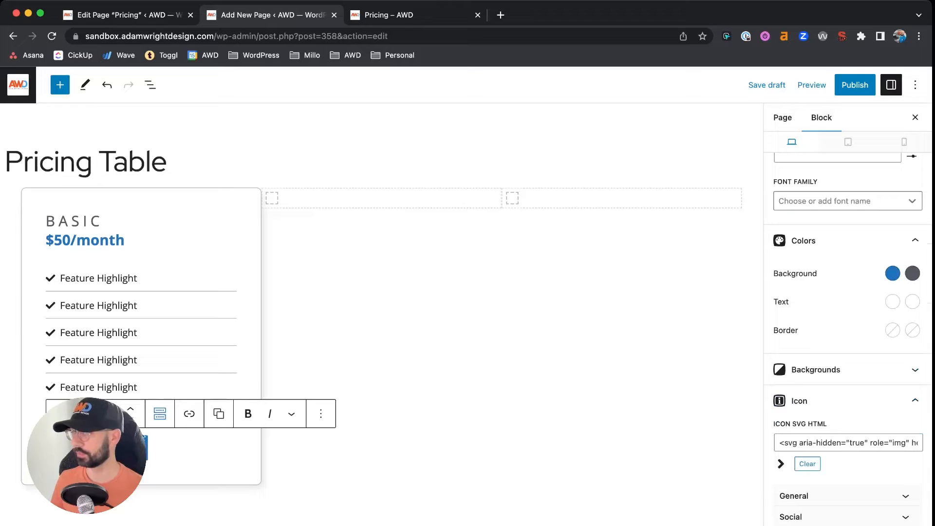
{"action": "left_click", "coordinate": [112, 360]}
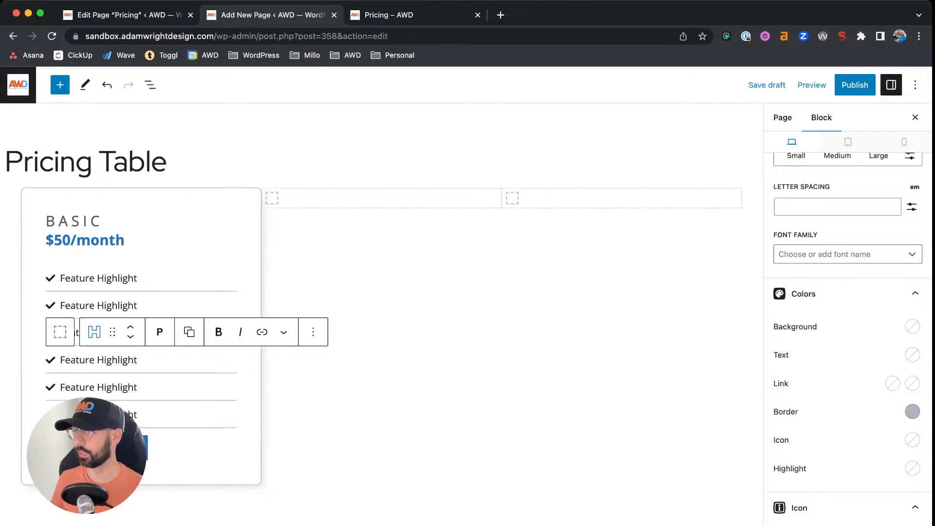
{"action": "left_click", "coordinate": [113, 448]}
{"action": "scroll", "coordinate": [848, 355], "scroll_direction": "up", "scroll_amount": 3}
{"action": "scroll", "coordinate": [846, 352], "scroll_direction": "up", "scroll_amount": 6}
{"action": "left_click", "coordinate": [790, 297]}
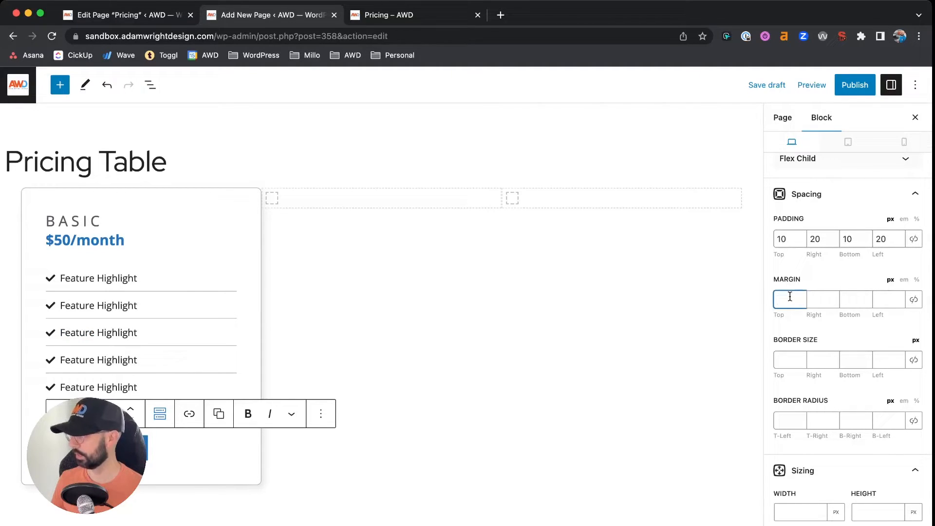
{"action": "type", "text": "20"}
{"action": "left_click", "coordinate": [73, 341]}
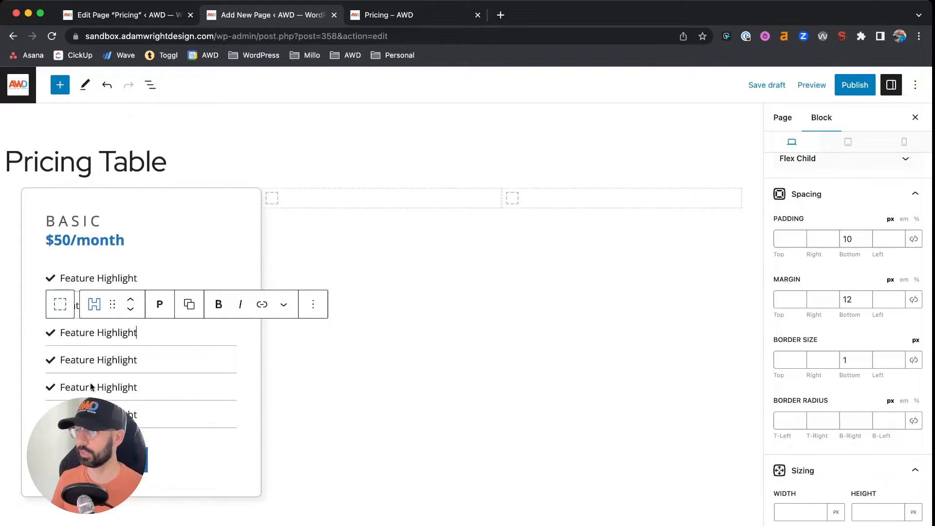
- Save the draft and preview the Pricing Table page, checking the space between the page header and the Basic plan
{"action": "left_click", "coordinate": [765, 86]}
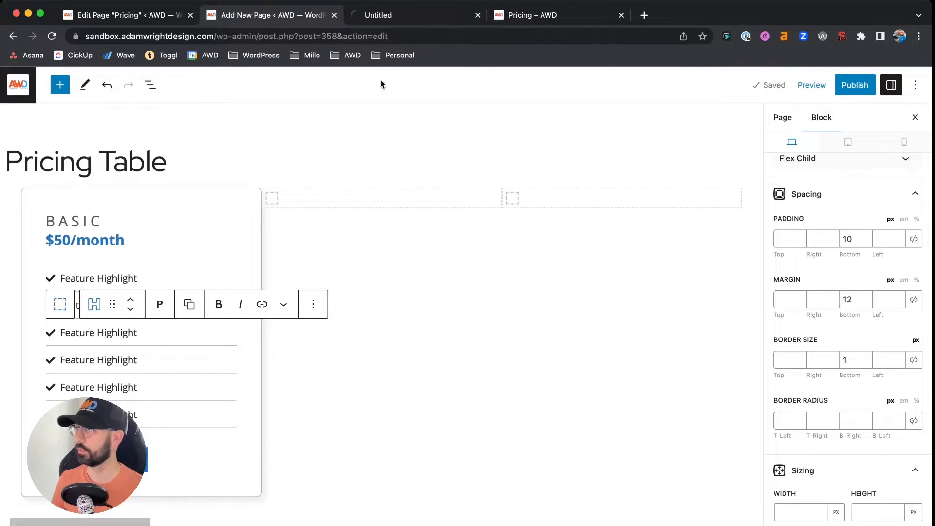
{"action": "left_click", "coordinate": [407, 20]}
{"action": "scroll", "coordinate": [386, 206], "scroll_direction": "down", "scroll_amount": 1}
{"action": "scroll", "coordinate": [385, 211], "scroll_direction": "down", "scroll_amount": 1}
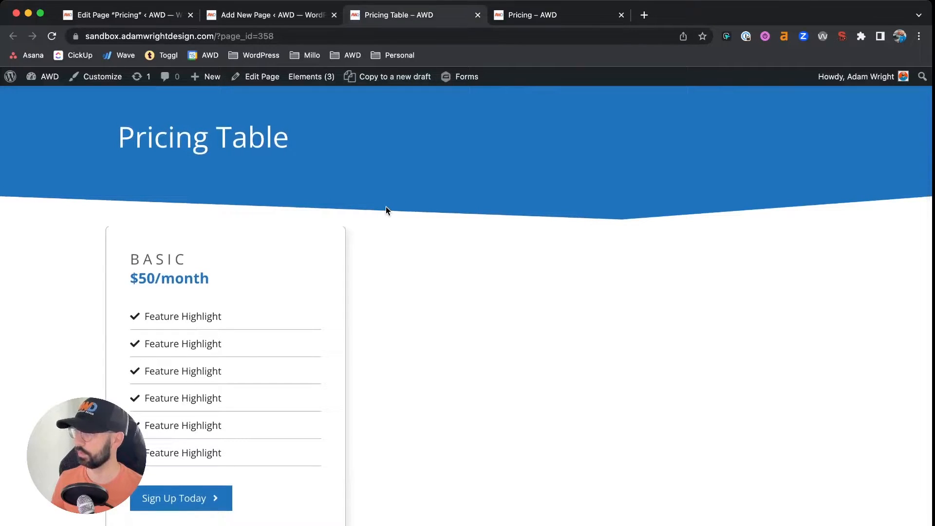
{"action": "left_click_drag", "start_coordinate": [209, 213], "coordinate": [379, 247]}
{"action": "left_click", "coordinate": [379, 246]}
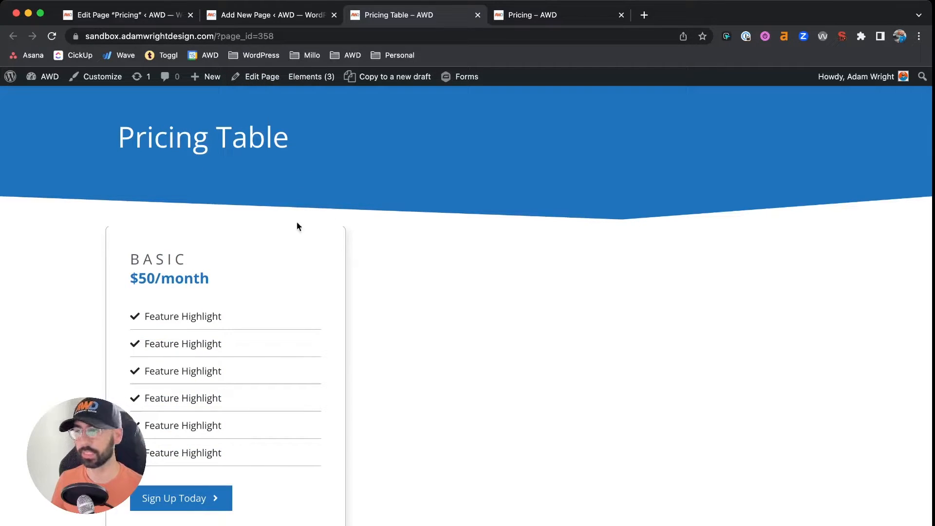
- Set the outermost container's padding to 80 px top and bottom and 20 px right and left
{"action": "left_click", "coordinate": [234, 15]}
{"action": "left_click", "coordinate": [60, 304]}
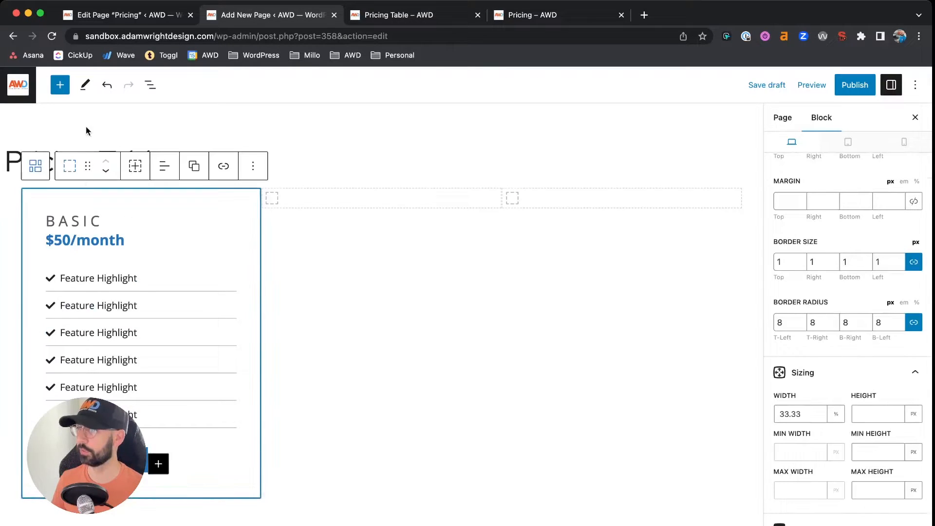
{"action": "left_click", "coordinate": [36, 167]}
{"action": "left_click", "coordinate": [34, 167]}
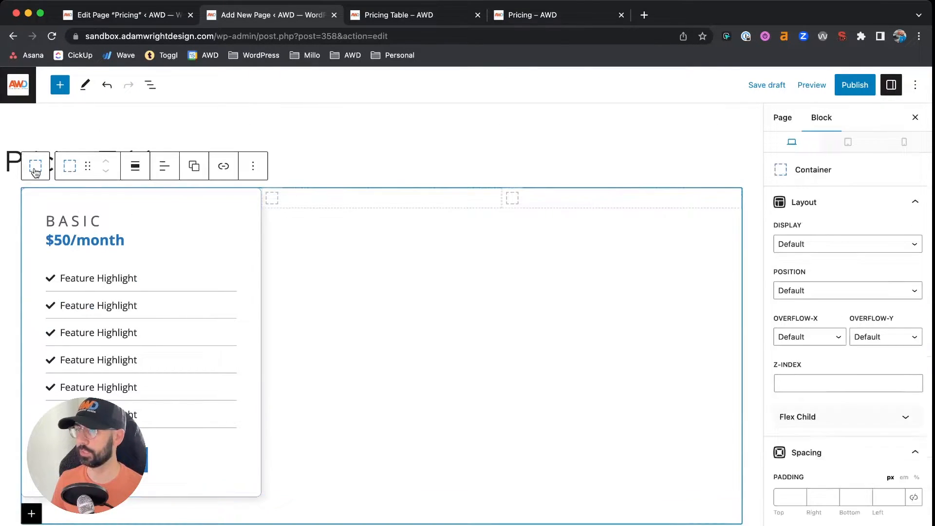
{"action": "scroll", "coordinate": [809, 360], "scroll_direction": "down", "scroll_amount": 3}
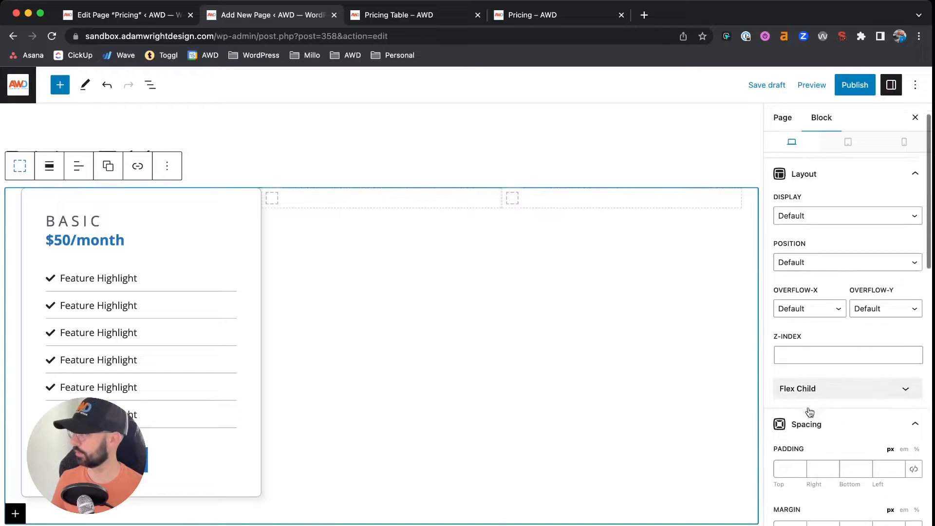
{"action": "left_click", "coordinate": [780, 341]}
{"action": "type", "text": "3020"}
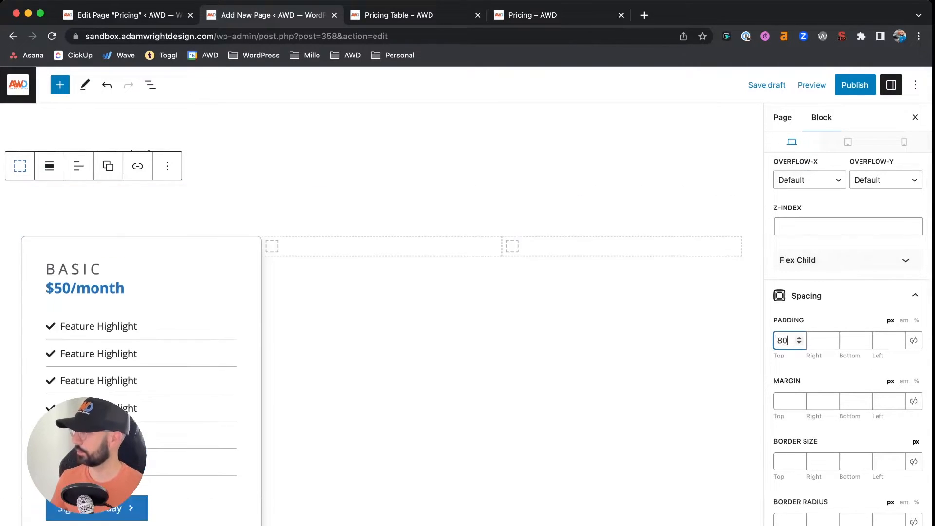
{"action": "key", "text": "BackSpace"}
{"action": "key", "text": "BackSpace"}
{"action": "key", "text": "Tab"}
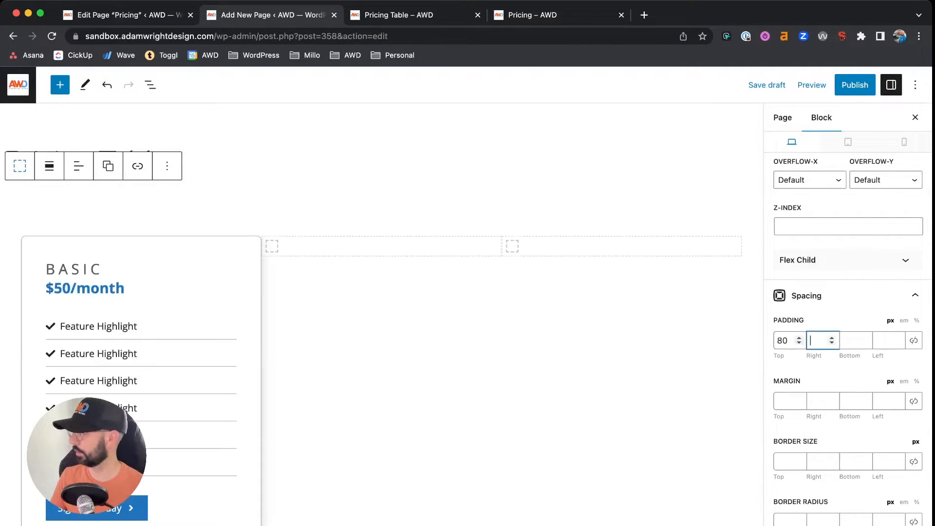
{"action": "type", "text": "20"}
{"action": "key", "text": "Tab"}
{"action": "type", "text": "80"}
{"action": "key", "text": "Tab"}
{"action": "type", "text": "20"}
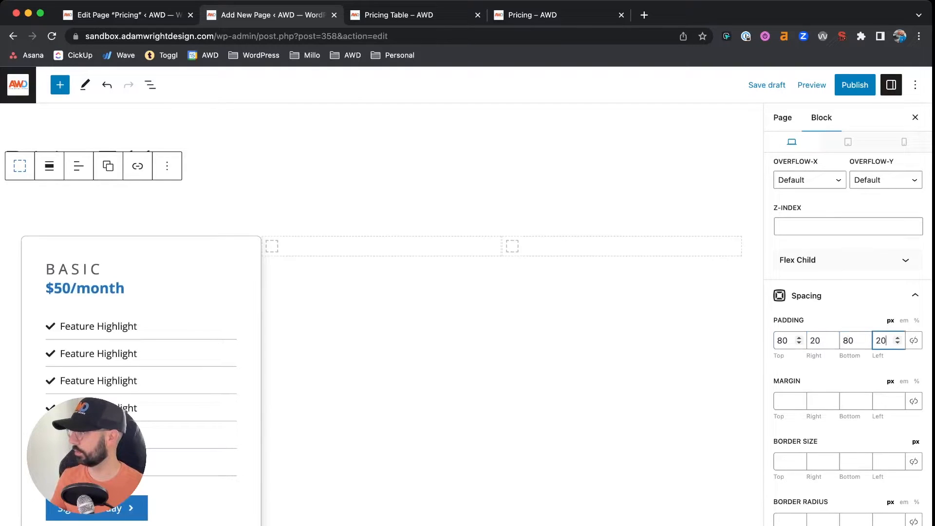
- Save the draft and reload the Pricing Table preview to check the spacing around the Basic plan
{"action": "key", "text": "super+s"}
{"action": "left_click", "coordinate": [409, 17]}
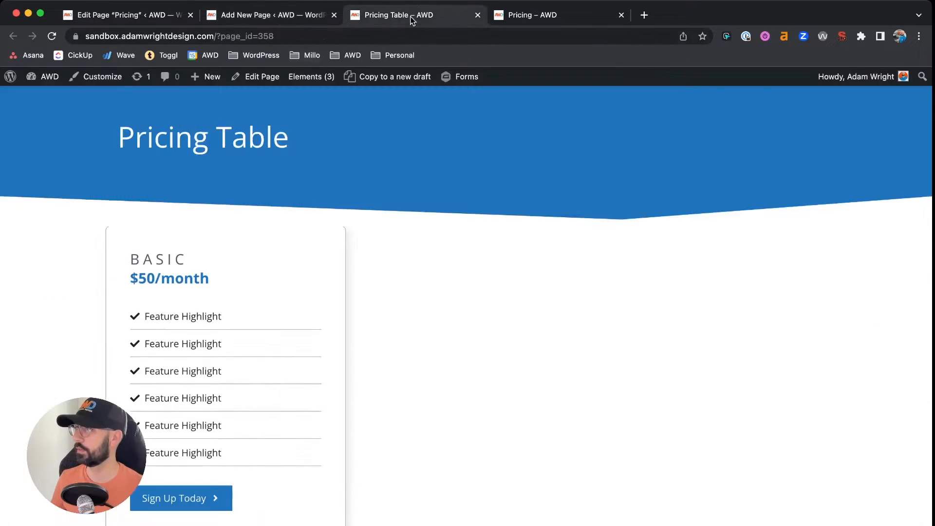
{"action": "key", "text": "super+r"}
{"action": "scroll", "coordinate": [427, 245], "scroll_direction": "down", "scroll_amount": 2}
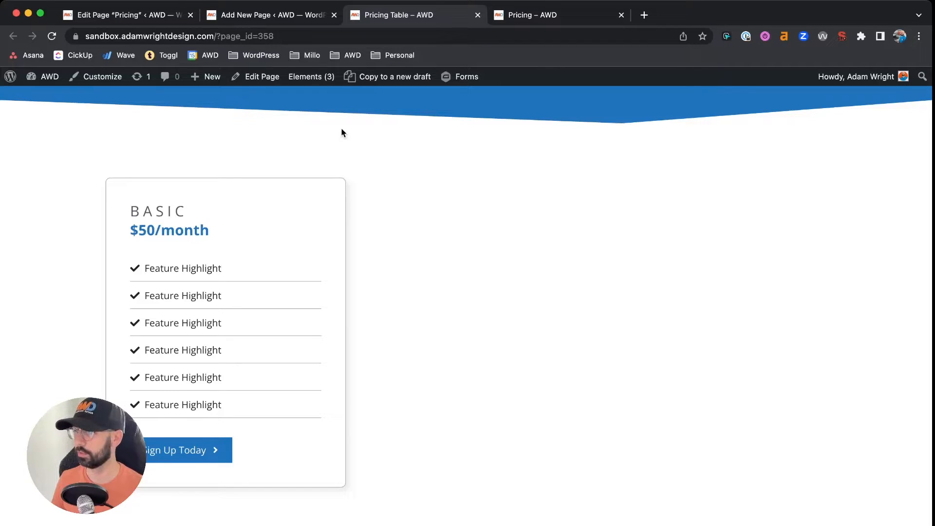
{"action": "scroll", "coordinate": [342, 132], "scroll_direction": "up", "scroll_amount": 1}
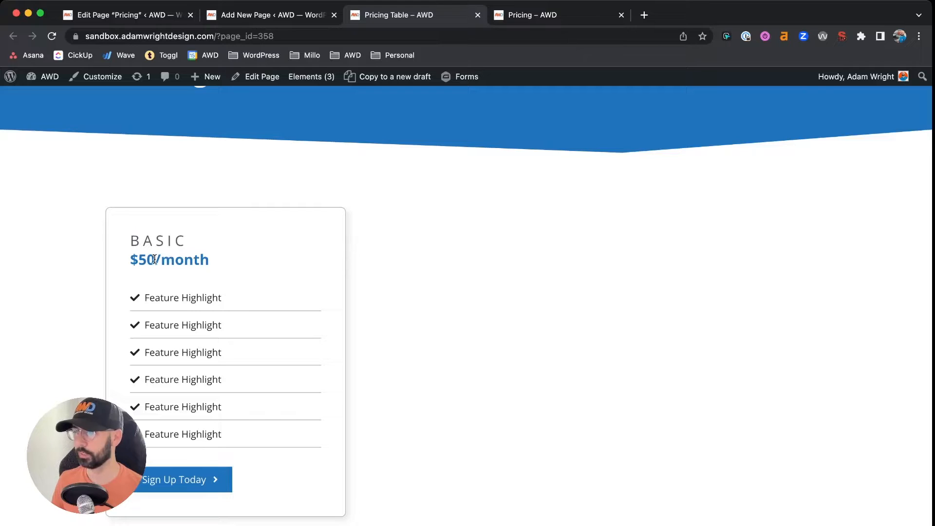
- Compare the "/month" text of the Basic price with its styling in the finished Pricing example
{"action": "left_click_drag", "start_coordinate": [155, 259], "coordinate": [201, 259]}
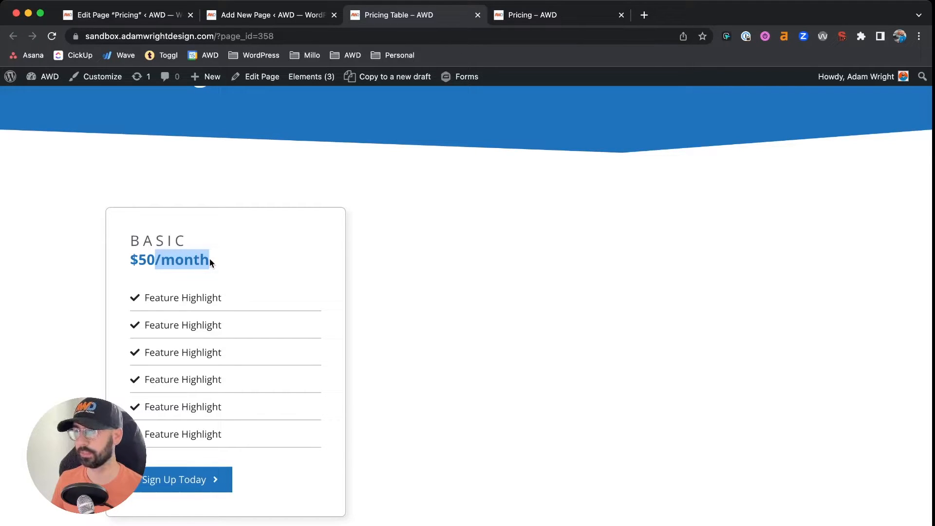
{"action": "left_click", "coordinate": [521, 15]}
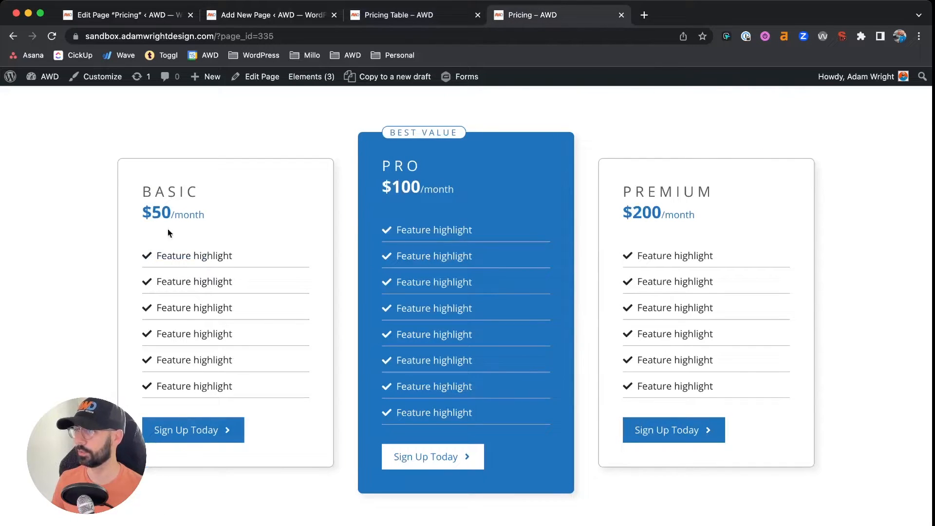
{"action": "left_click_drag", "start_coordinate": [171, 215], "coordinate": [225, 214]}
{"action": "left_click", "coordinate": [225, 214]}
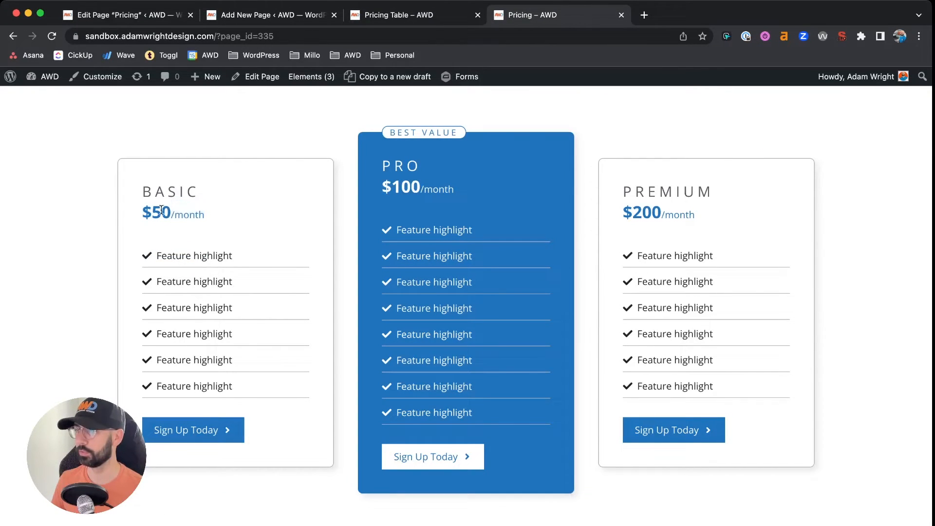
- Apply the GenerateBlocks Highlight format to "/month" in the Basic plan's $50/month headline
{"action": "left_click", "coordinate": [297, 16]}
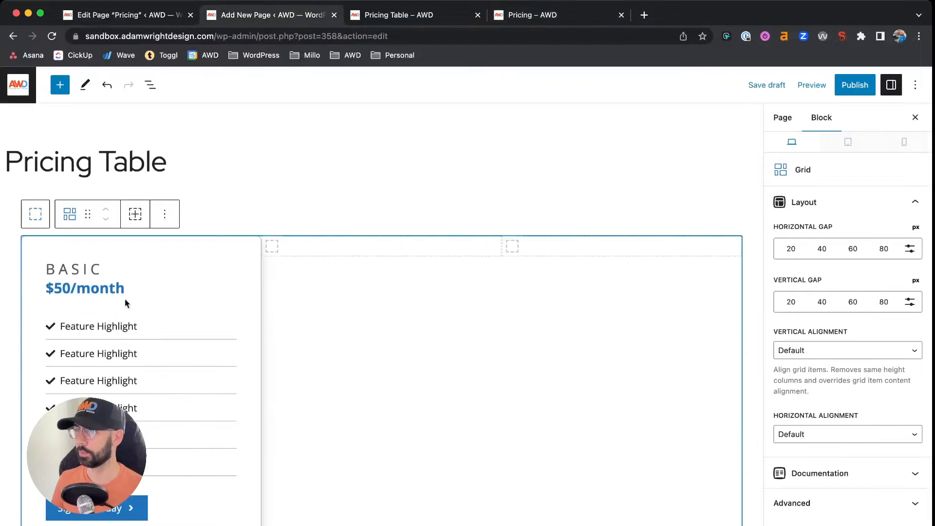
{"action": "left_click", "coordinate": [69, 287]}
{"action": "left_click_drag", "start_coordinate": [70, 287], "coordinate": [127, 286]}
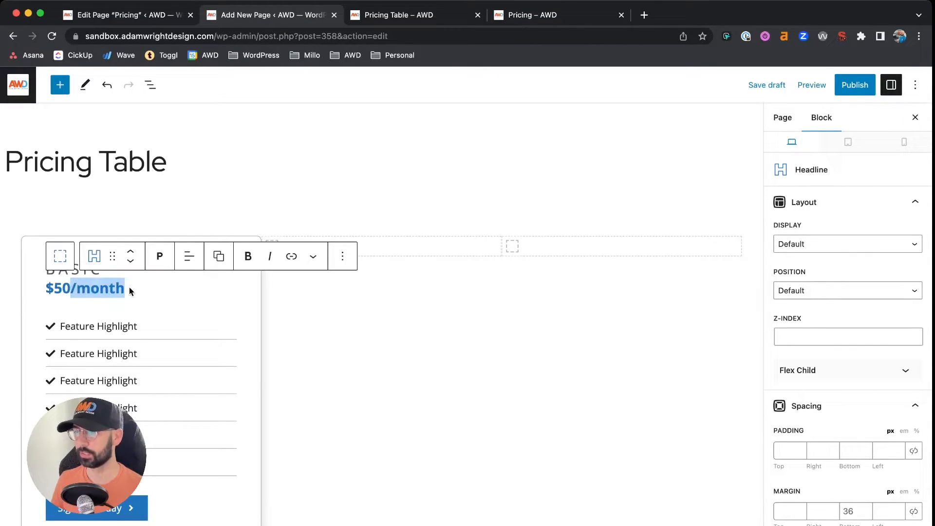
{"action": "left_click", "coordinate": [314, 258]}
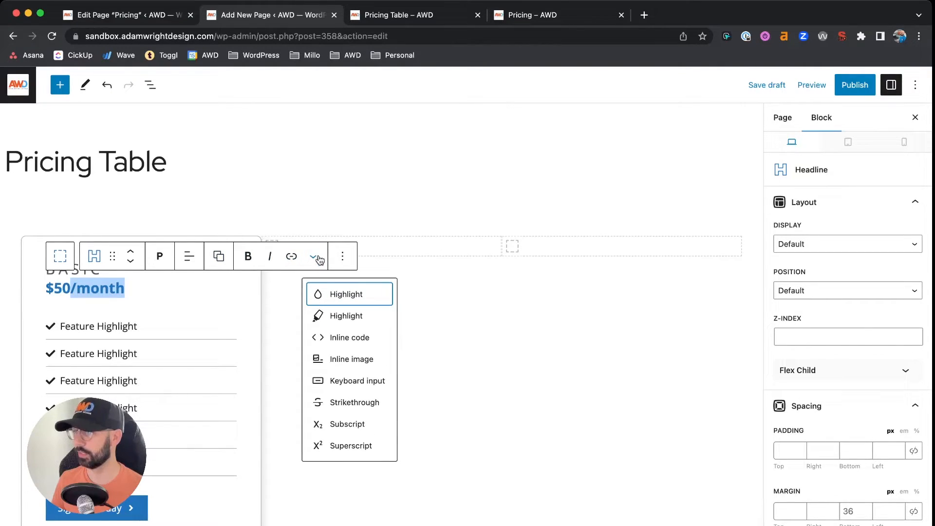
{"action": "left_click", "coordinate": [319, 317]}
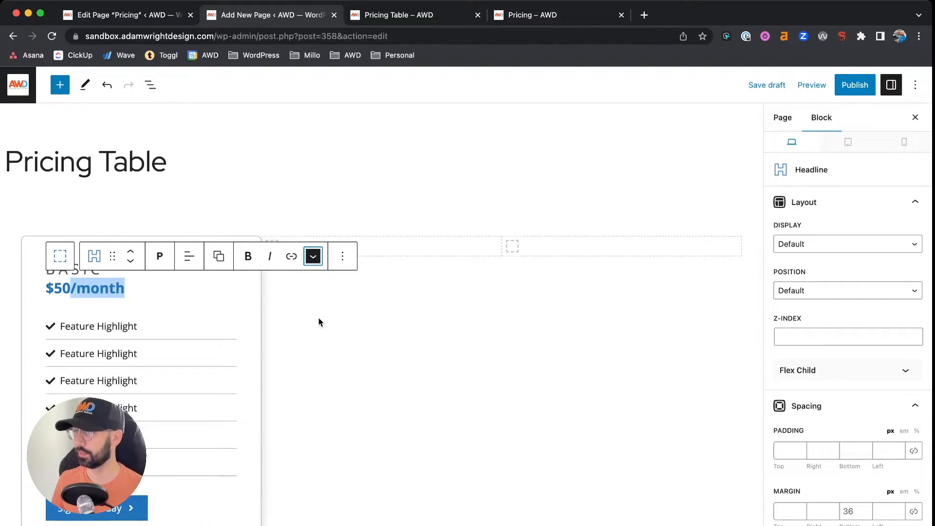
- Add the CSS class pricing-text to the $50/month headline and save the draft
{"action": "mouse_move", "coordinate": [152, 318]}
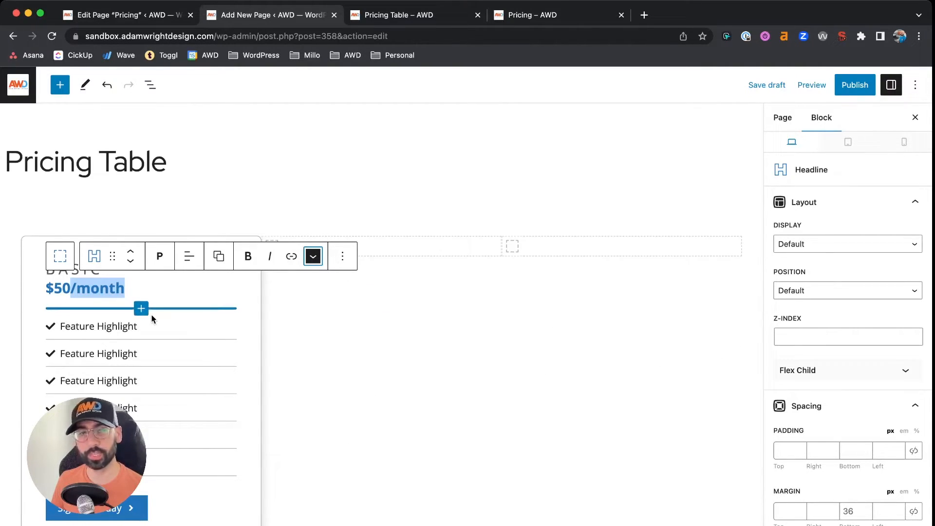
{"action": "scroll", "coordinate": [152, 319], "scroll_direction": "down", "scroll_amount": 2}
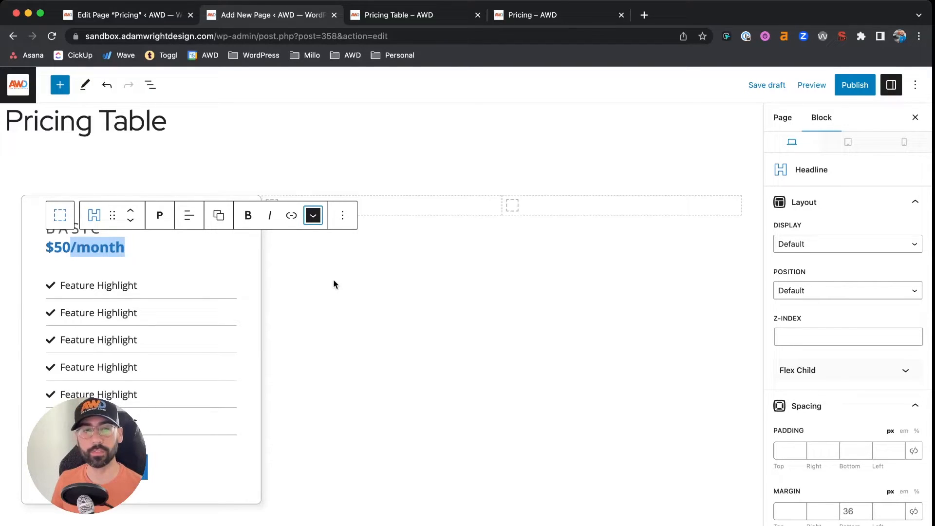
{"action": "scroll", "coordinate": [857, 414], "scroll_direction": "down", "scroll_amount": 5}
{"action": "scroll", "coordinate": [859, 417], "scroll_direction": "down", "scroll_amount": 10}
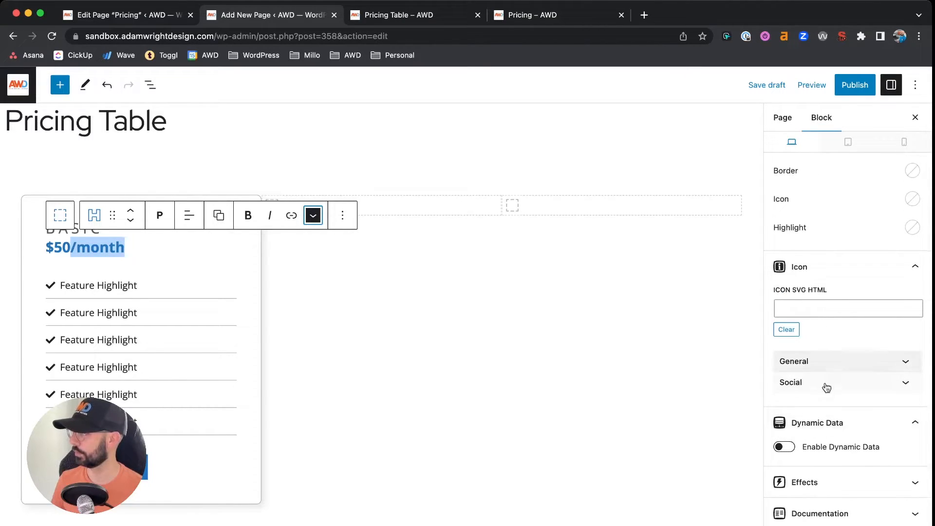
{"action": "scroll", "coordinate": [834, 347], "scroll_direction": "down", "scroll_amount": 7}
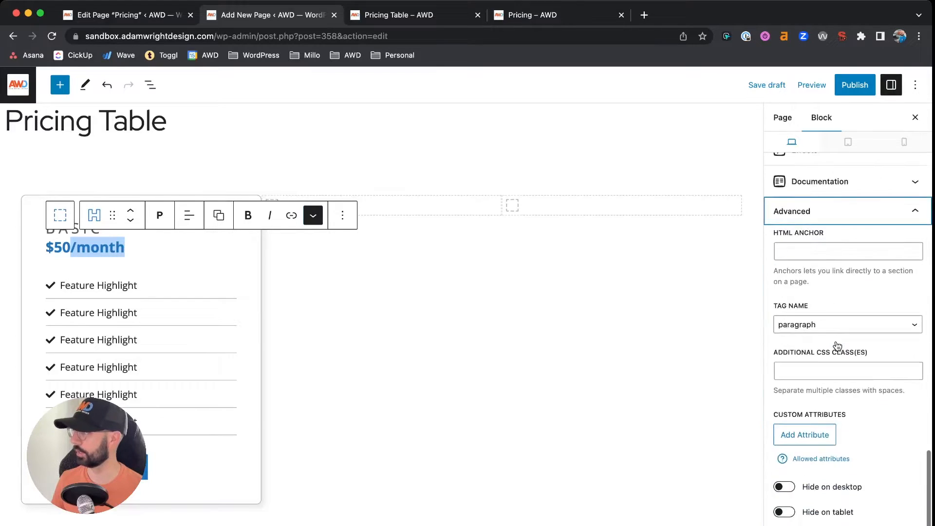
{"action": "left_click", "coordinate": [809, 371]}
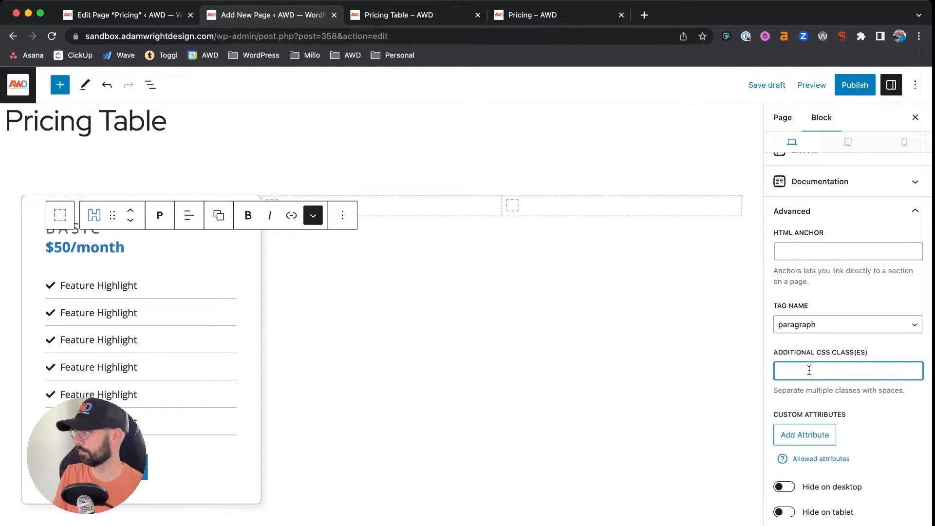
{"action": "type", "text": "pricing-text"}
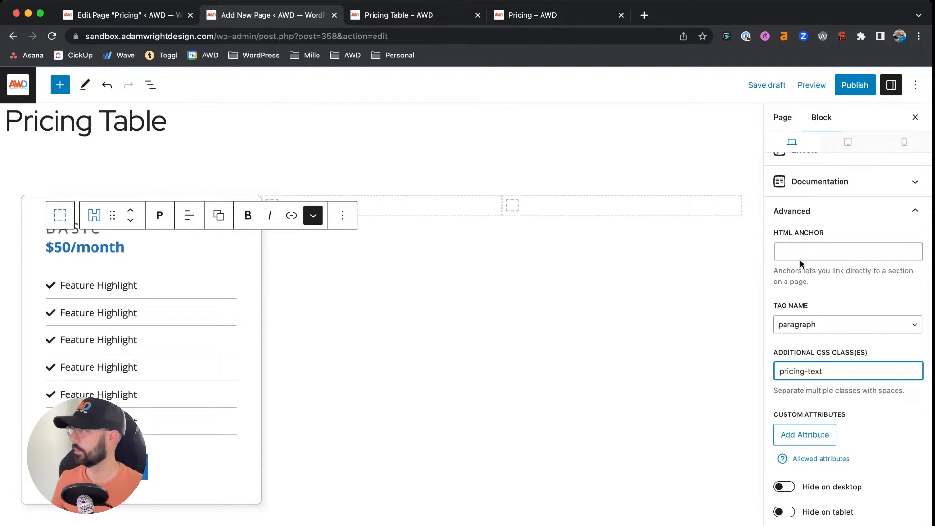
{"action": "left_click", "coordinate": [772, 83]}
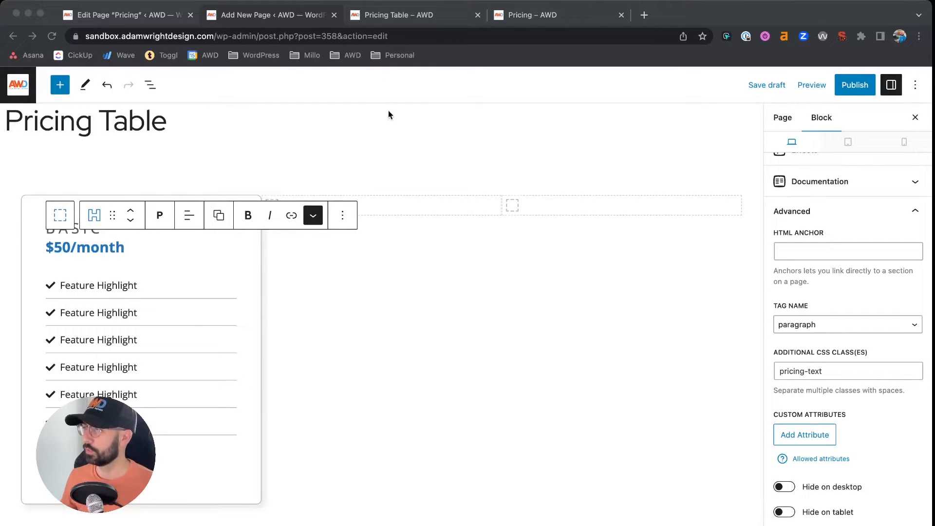
- Open the Additional CSS editor in the Customizer from the Pricing Table preview
{"action": "left_click", "coordinate": [393, 16]}
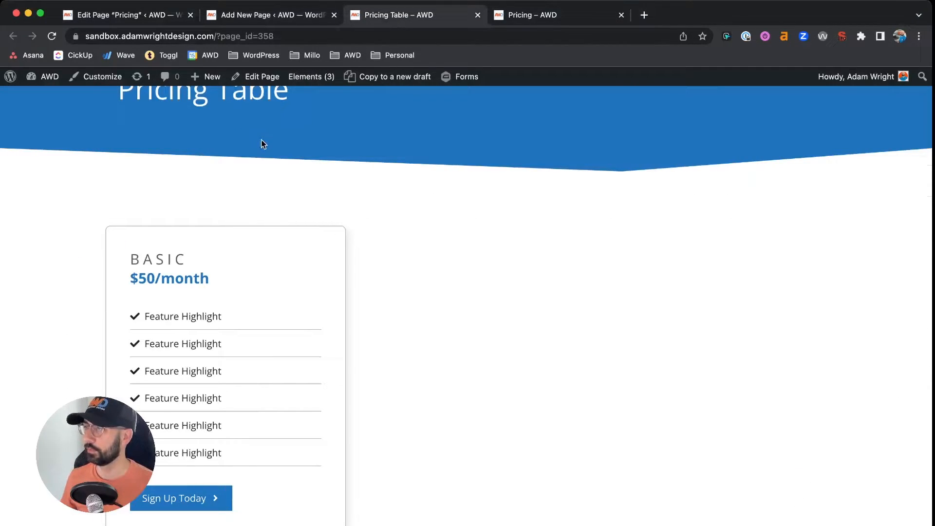
{"action": "scroll", "coordinate": [262, 143], "scroll_direction": "up", "scroll_amount": 2}
{"action": "left_click", "coordinate": [111, 78]}
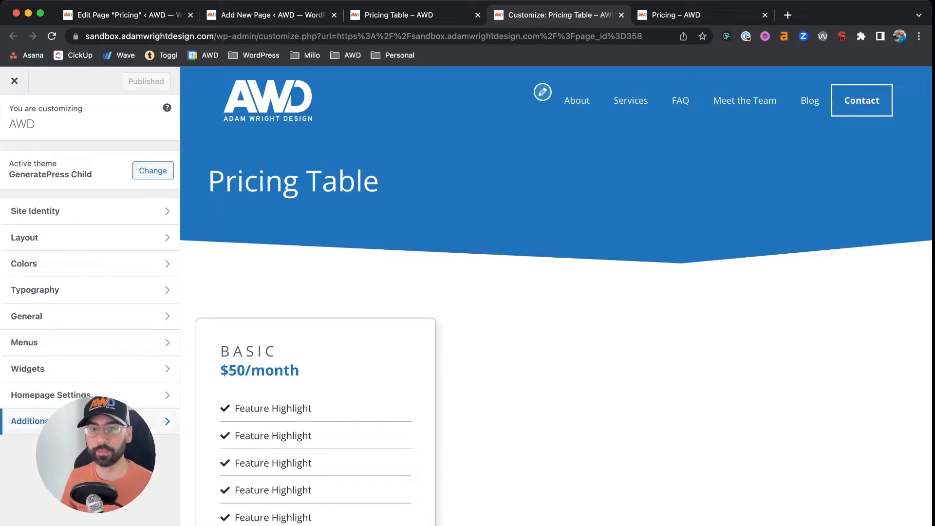
{"action": "left_click", "coordinate": [97, 421]}
{"action": "left_click_drag", "start_coordinate": [95, 455], "coordinate": [848, 458]}
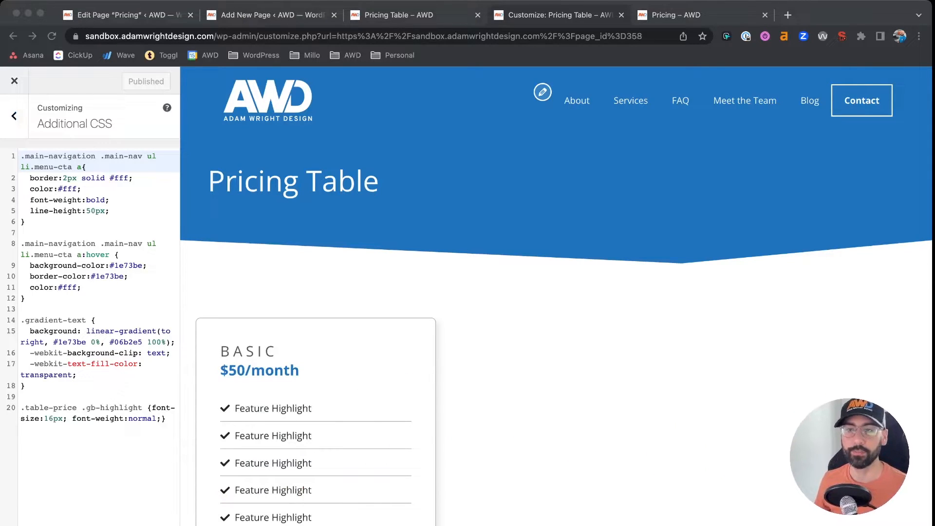
- Add the rule .pricing-text .gb-highlight {font-size:16px; font-weight:normal;} below the existing CSS rules
{"action": "left_click", "coordinate": [111, 385]}
{"action": "left_click", "coordinate": [121, 453]}
{"action": "key", "text": "Return"}
{"action": "key", "text": "Return"}
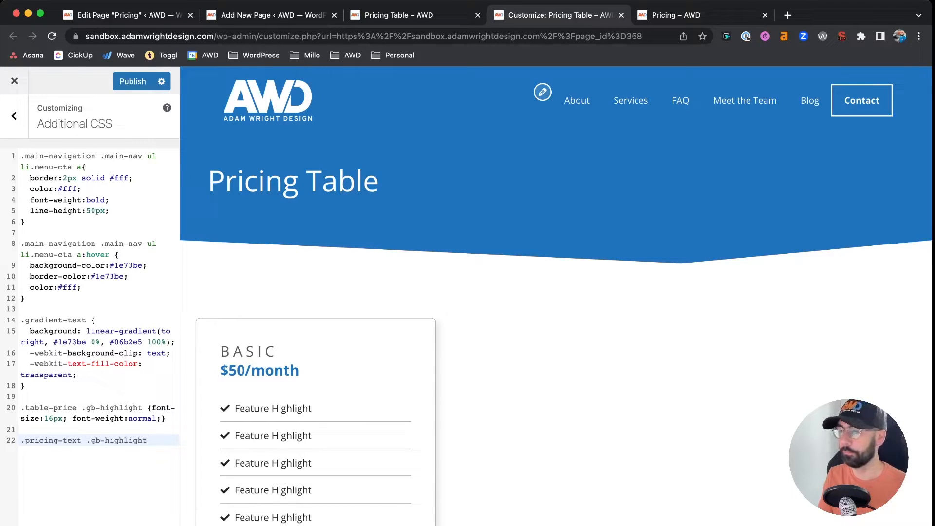
{"action": "type", "text": "{font-"}
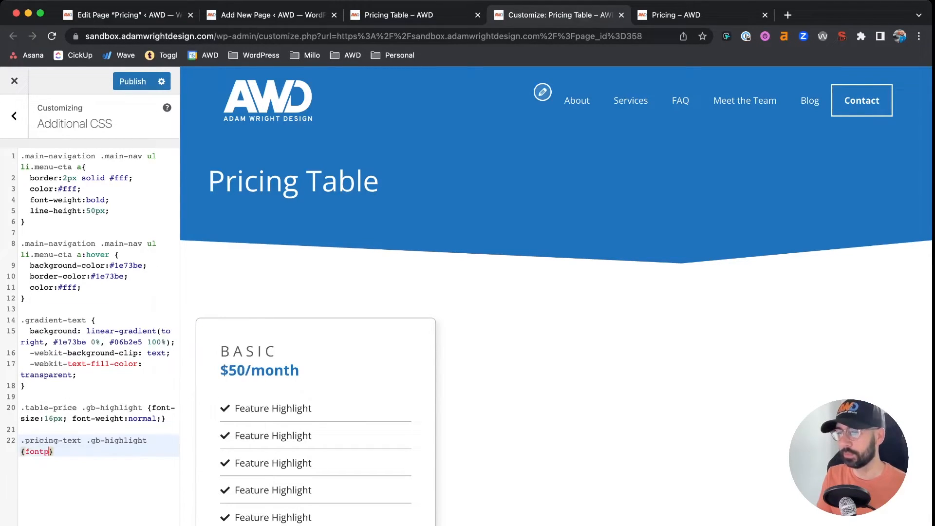
{"action": "type", "text": "size:"}
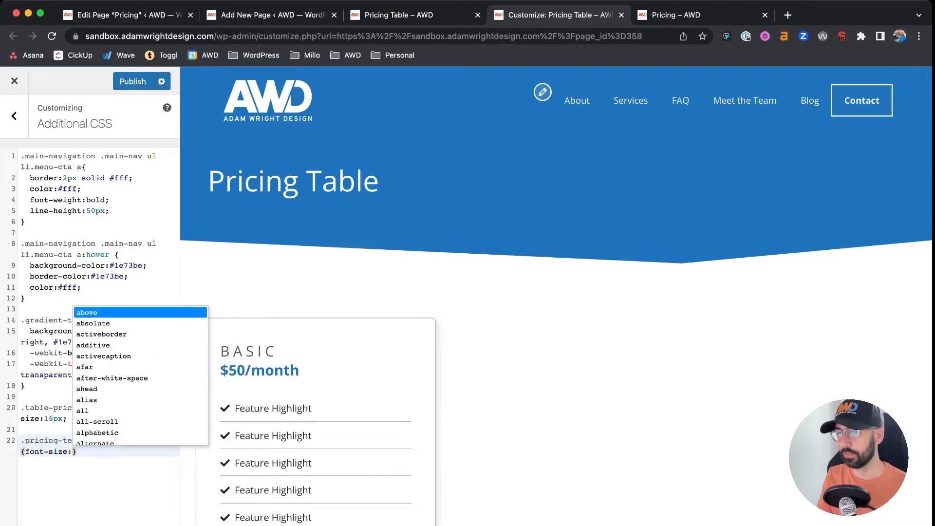
{"action": "type", "text": "16px"}
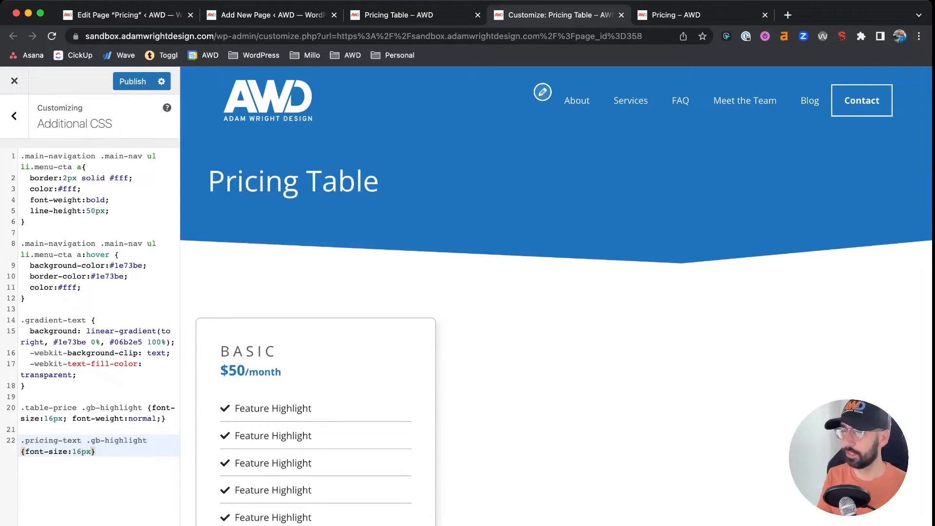
{"action": "type", "text": "; font-weight:normal"}
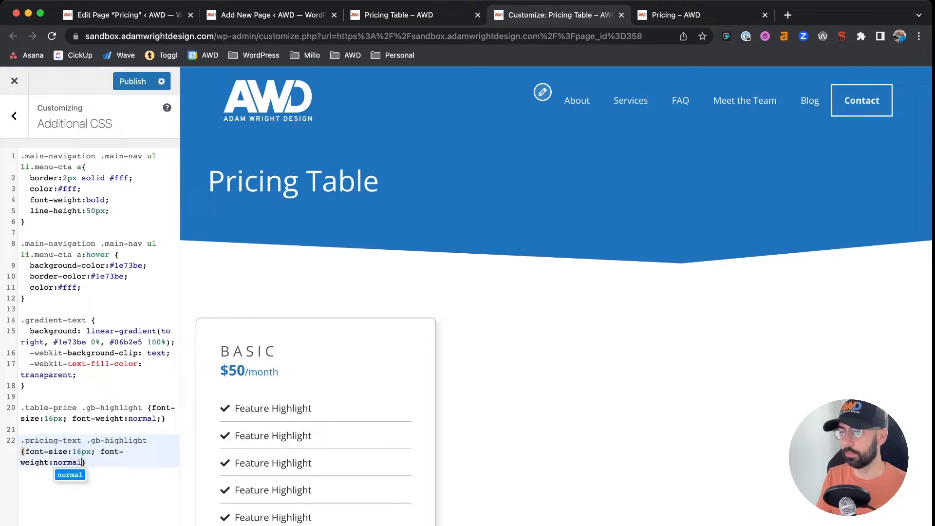
{"action": "type", "text": ":"}
{"action": "key", "text": "BackSpace"}
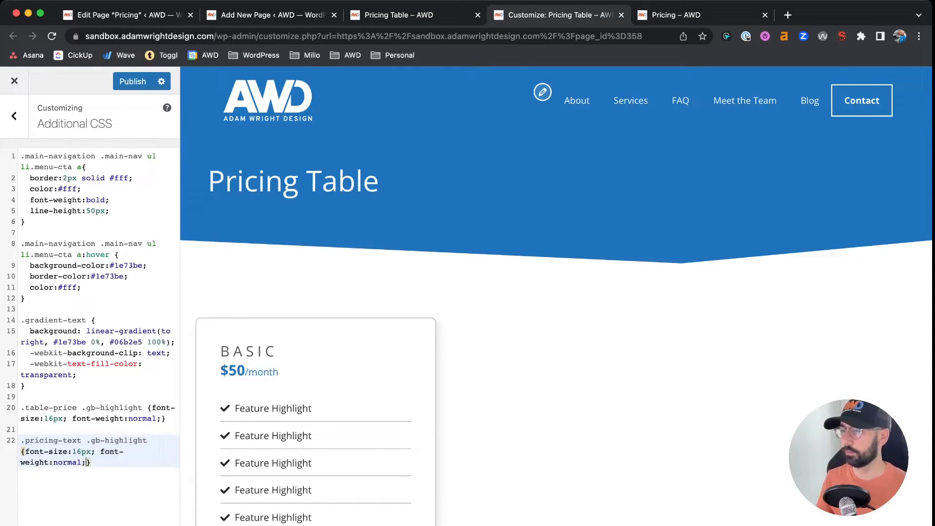
- Publish the CSS change and reload the Pricing Table preview to check the "/month" text
{"action": "scroll", "coordinate": [302, 343], "scroll_direction": "down", "scroll_amount": 3}
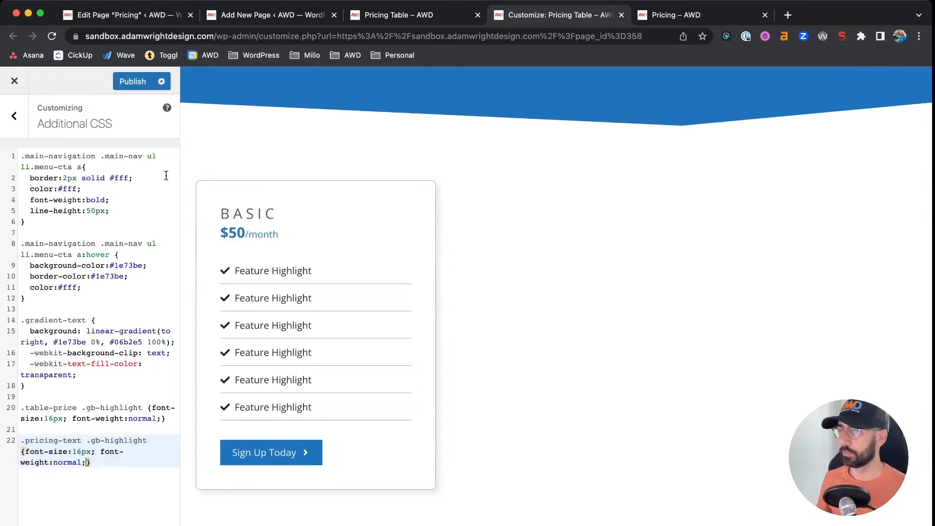
{"action": "left_click", "coordinate": [129, 81]}
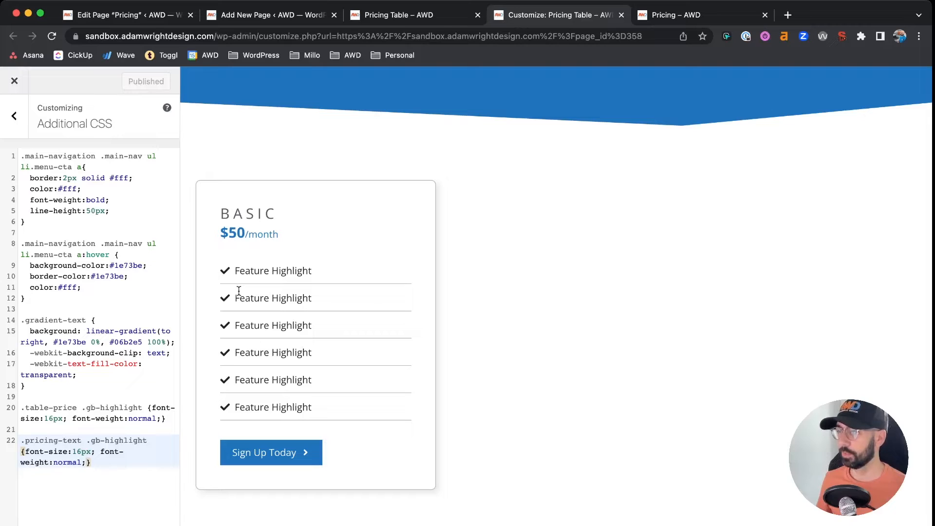
{"action": "left_click", "coordinate": [417, 15]}
{"action": "key", "text": "super+r"}
{"action": "scroll", "coordinate": [260, 269], "scroll_direction": "down", "scroll_amount": 2}
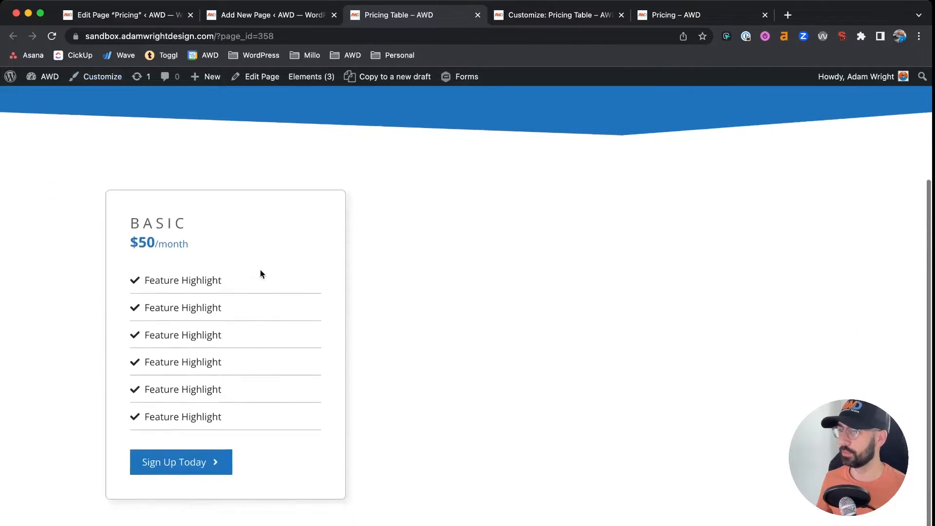
{"action": "scroll", "coordinate": [229, 201], "scroll_direction": "up", "scroll_amount": 1}
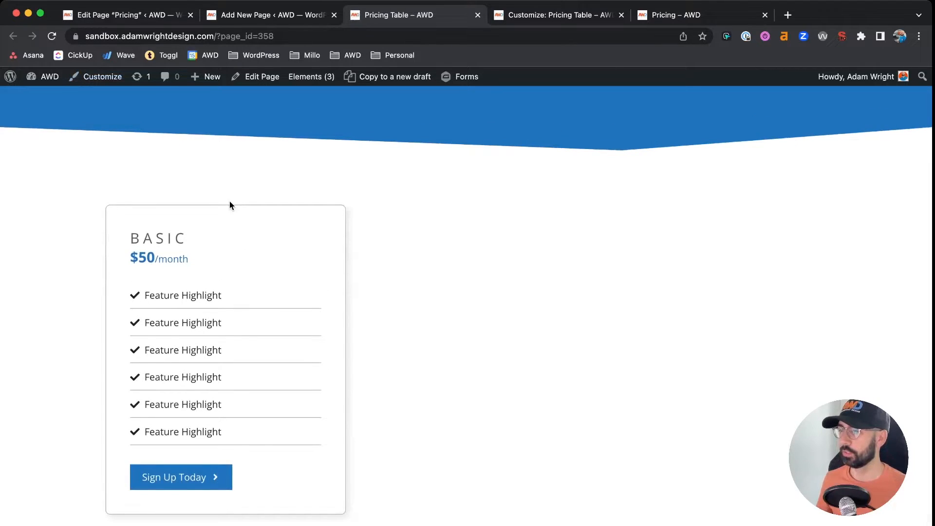
- Select the Basic plan's container in the page editor and duplicate that grid item twice
{"action": "left_click", "coordinate": [280, 14]}
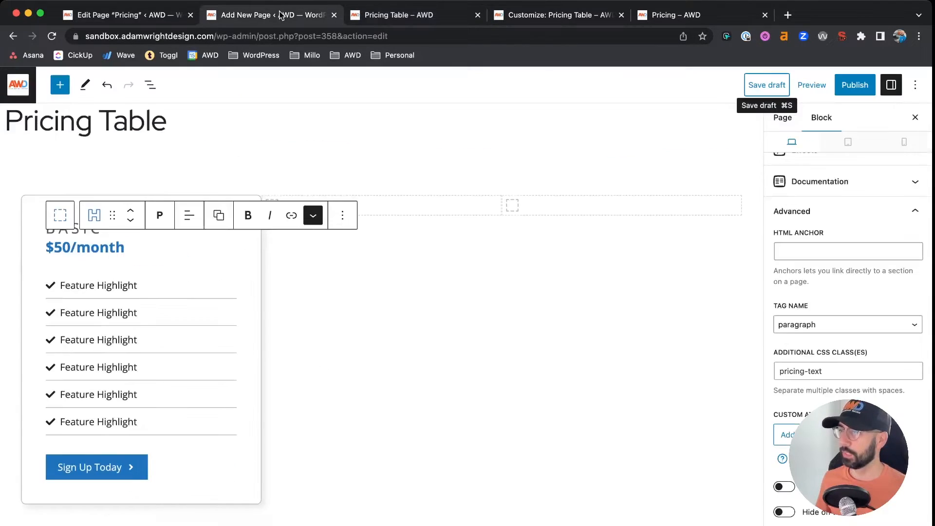
{"action": "left_click", "coordinate": [30, 211]}
{"action": "left_click", "coordinate": [27, 202]}
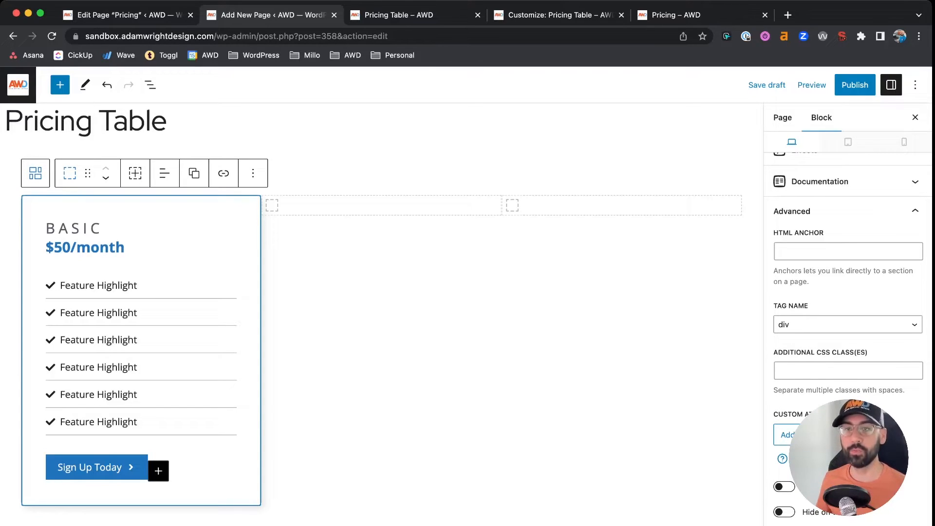
{"action": "left_click_drag", "start_coordinate": [849, 458], "coordinate": [76, 456]}
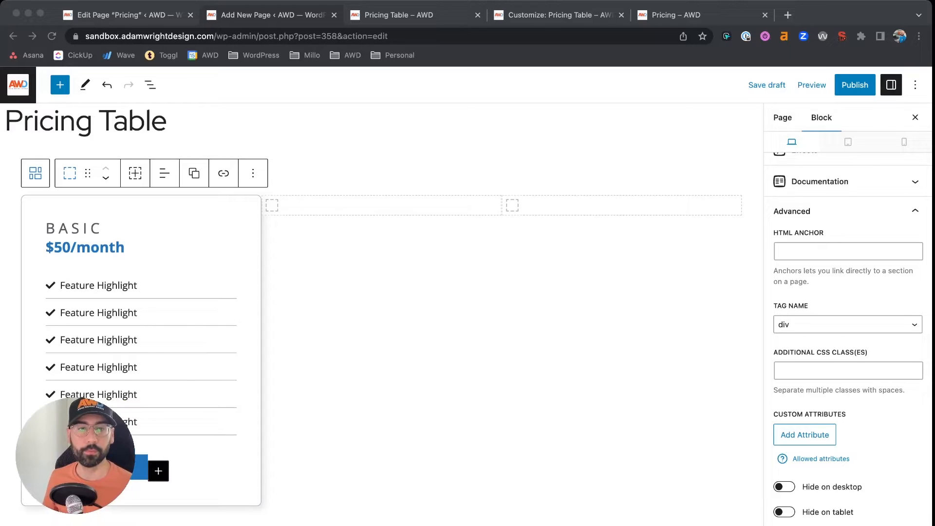
{"action": "left_click", "coordinate": [44, 203]}
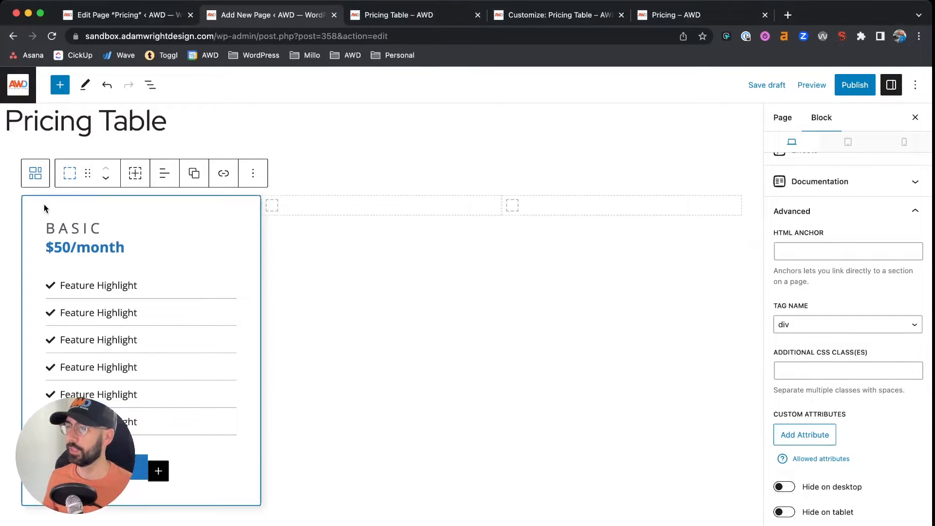
{"action": "left_click", "coordinate": [135, 174]}
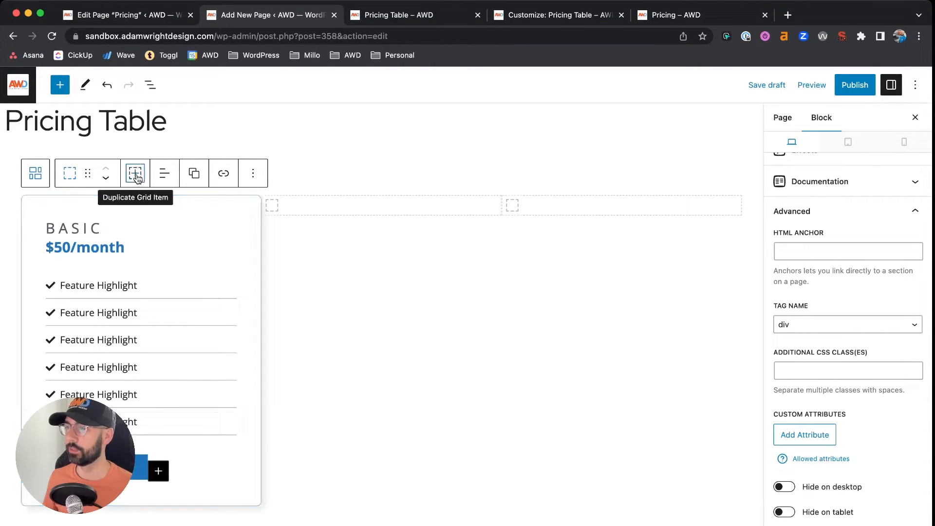
{"action": "left_click", "coordinate": [135, 226]}
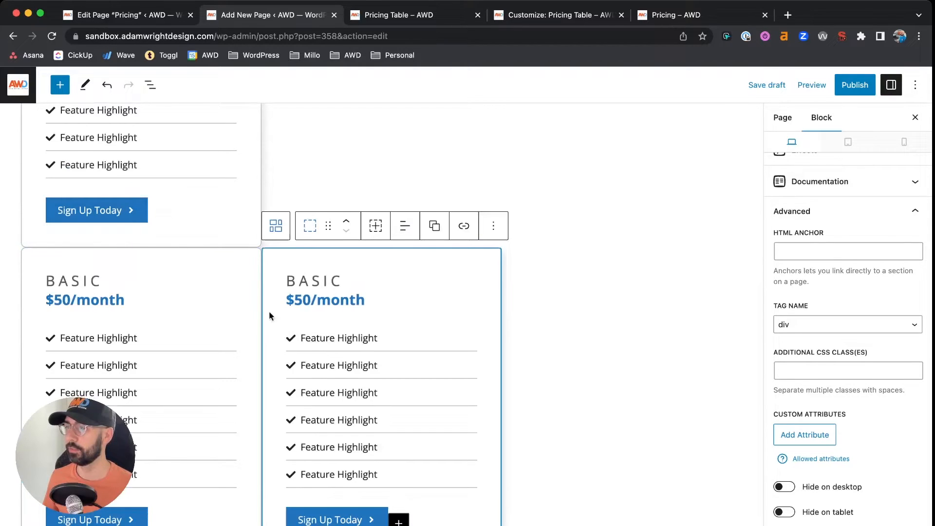
- Remove the two empty containers beside the original Basic plan so the three plan cards share one row
{"action": "scroll", "coordinate": [316, 341], "scroll_direction": "up", "scroll_amount": 5}
{"action": "left_click", "coordinate": [277, 247]}
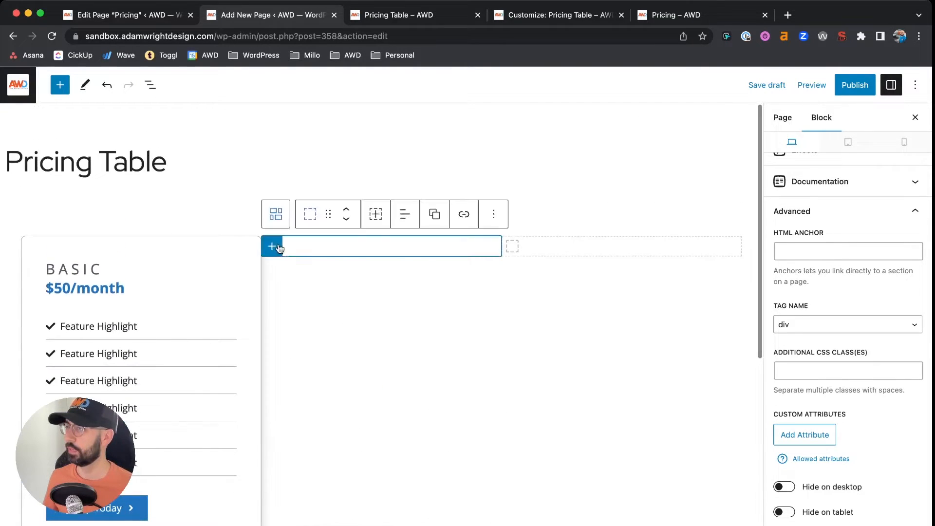
{"action": "left_click", "coordinate": [493, 213]}
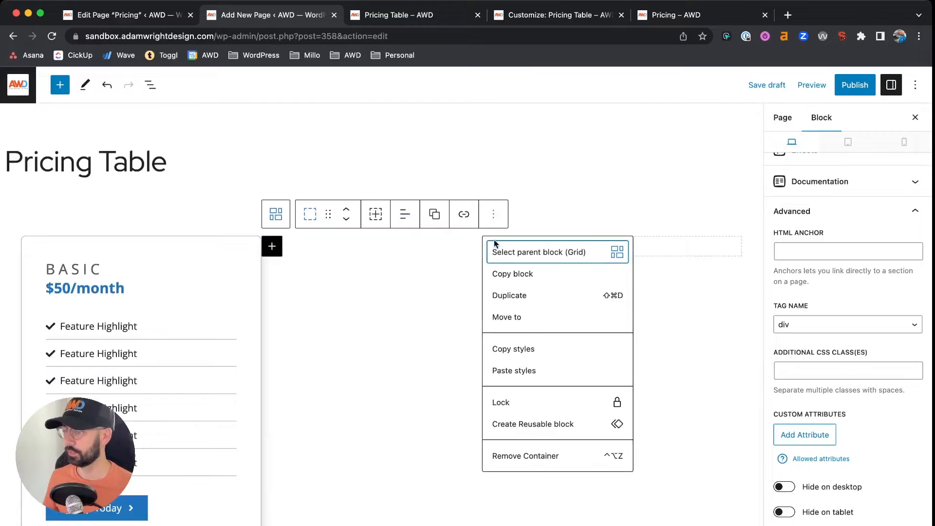
{"action": "left_click", "coordinate": [526, 456]}
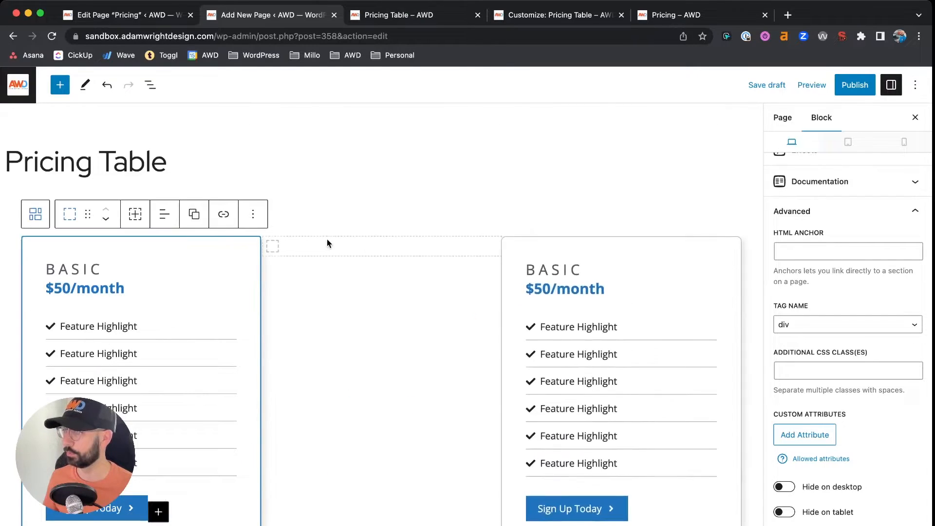
{"action": "left_click", "coordinate": [494, 214]}
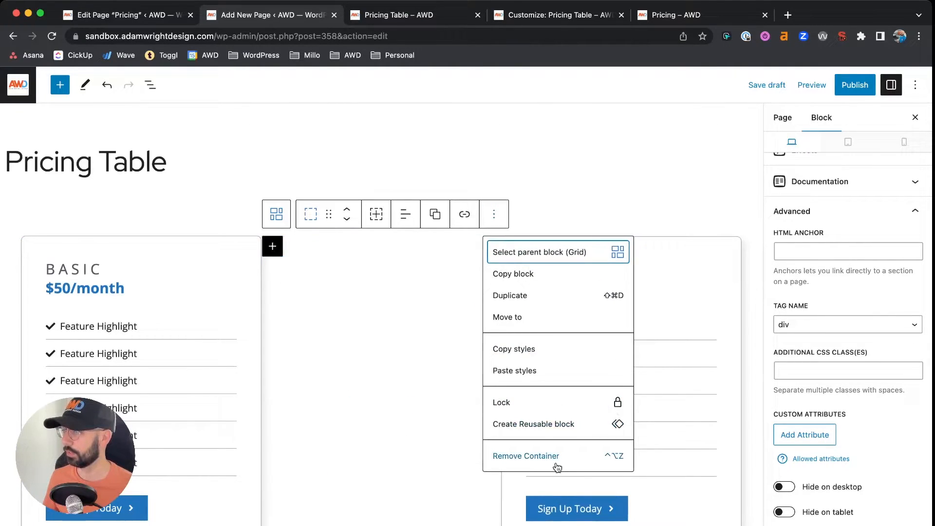
{"action": "left_click", "coordinate": [536, 456]}
{"action": "scroll", "coordinate": [441, 372], "scroll_direction": "down", "scroll_amount": 1}
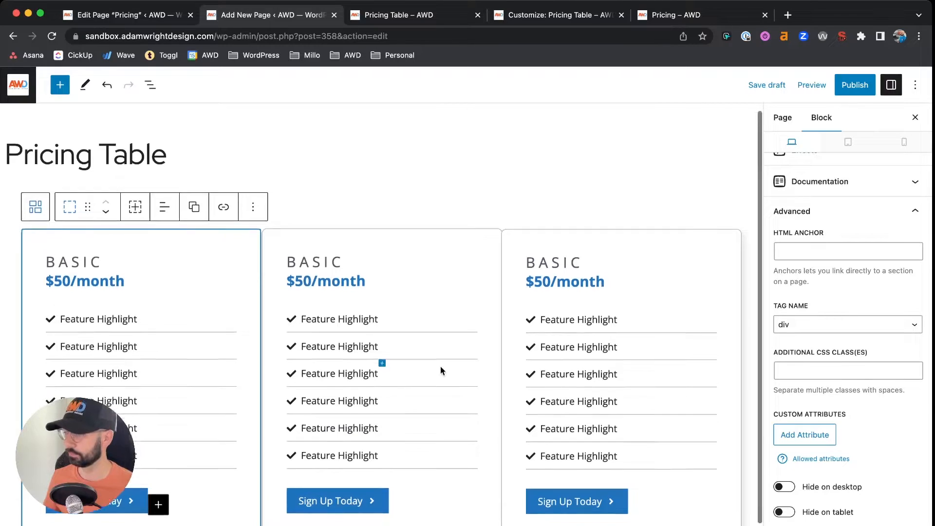
- Set the grid's horizontal gap to 20 px and compare the layout with the finished Pricing example
{"action": "left_click", "coordinate": [35, 191]}
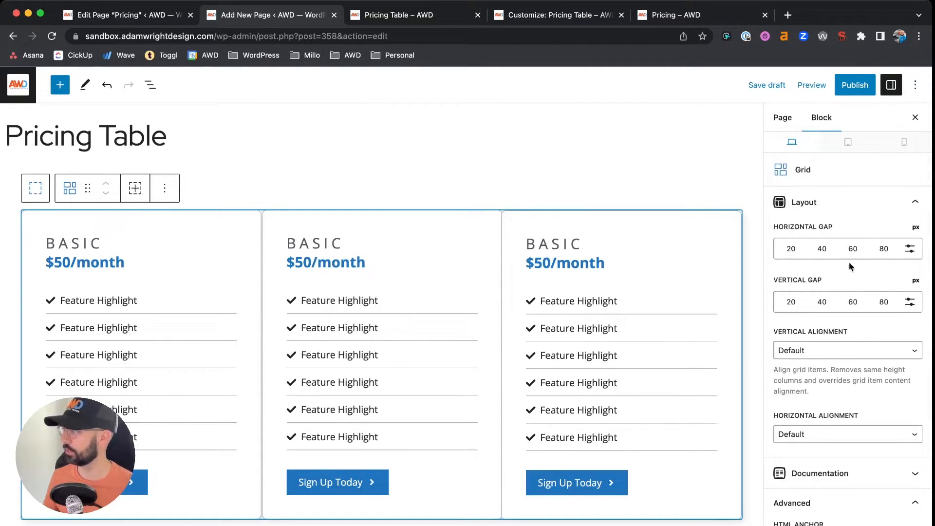
{"action": "left_click", "coordinate": [792, 250]}
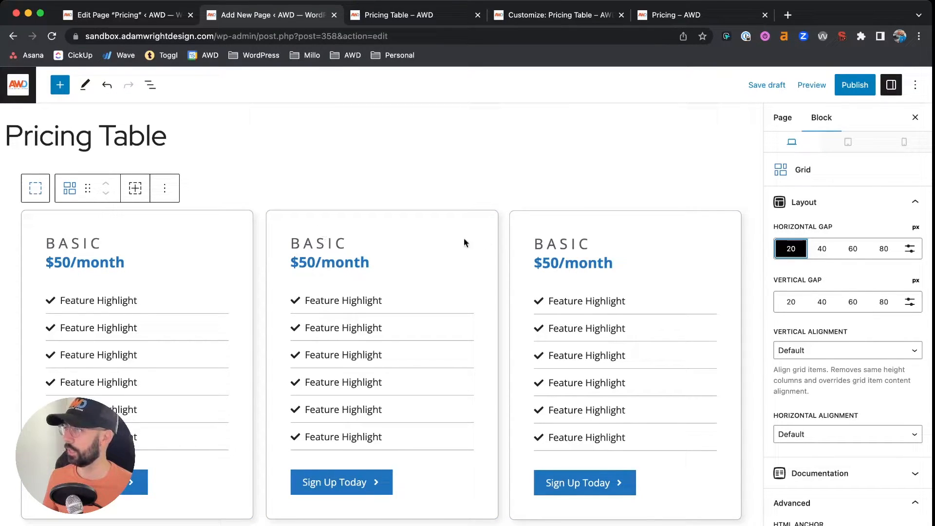
{"action": "left_click", "coordinate": [404, 15]}
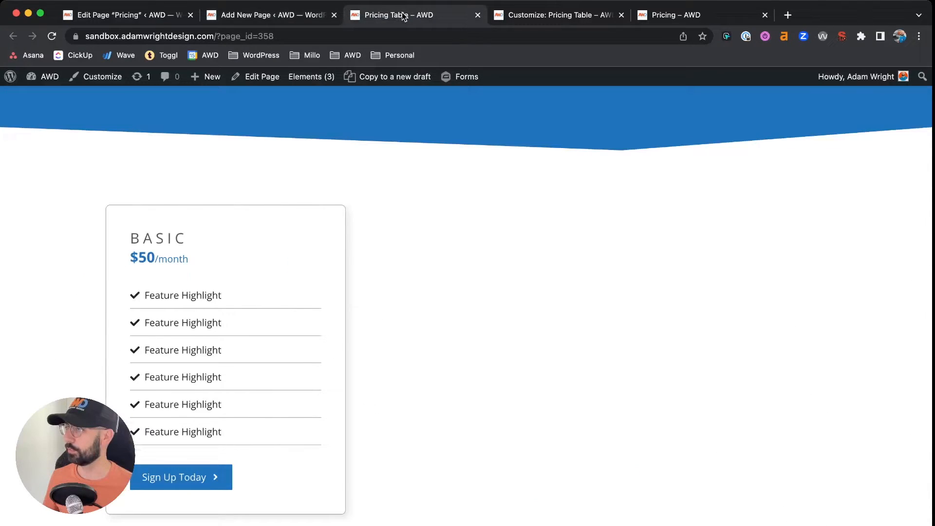
{"action": "left_click", "coordinate": [689, 14]}
{"action": "scroll", "coordinate": [552, 219], "scroll_direction": "down", "scroll_amount": 1}
{"action": "scroll", "coordinate": [552, 219], "scroll_direction": "down", "scroll_amount": 2}
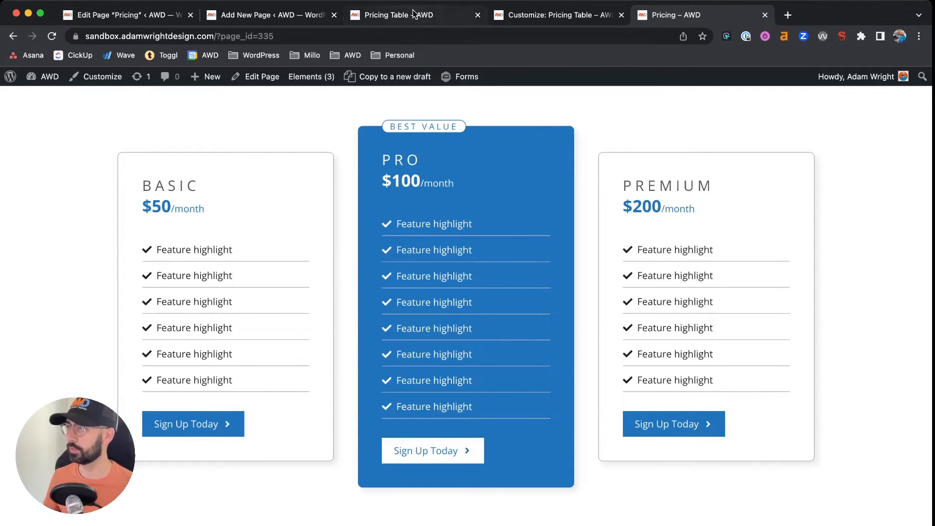
- Rename the third plan PREMIUM and change its price to $200/month
{"action": "left_click", "coordinate": [268, 16]}
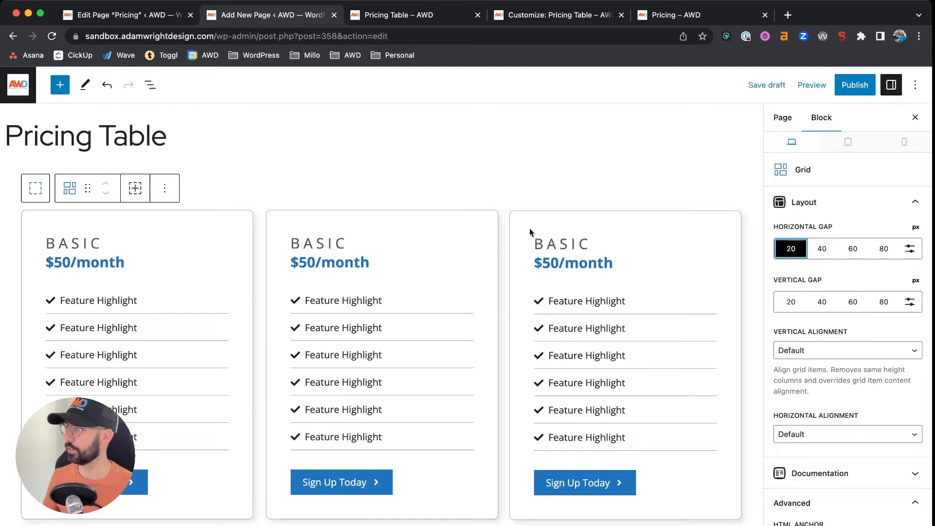
{"action": "left_click", "coordinate": [557, 242]}
{"action": "double_click", "coordinate": [558, 242]}
{"action": "type", "text": "PRE"}
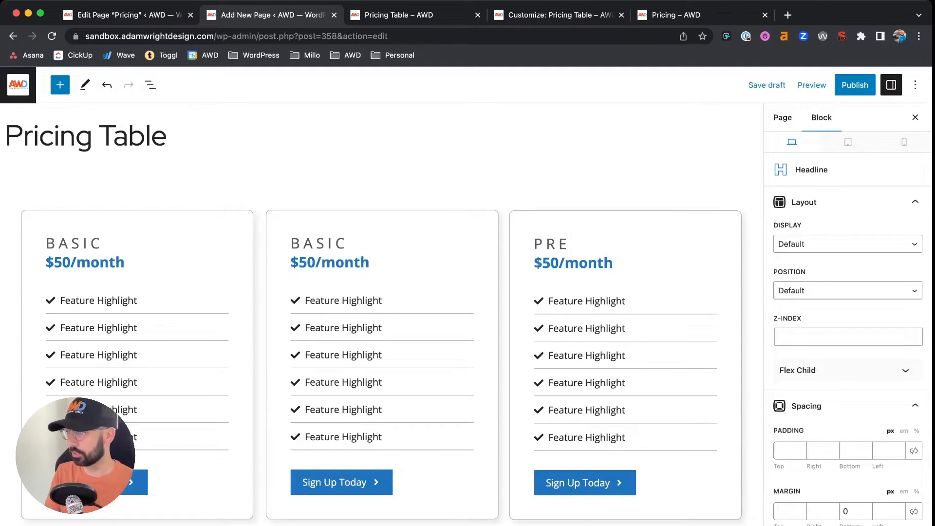
{"action": "type", "text": "MIUM"}
{"action": "left_click_drag", "start_coordinate": [550, 263], "coordinate": [545, 261]}
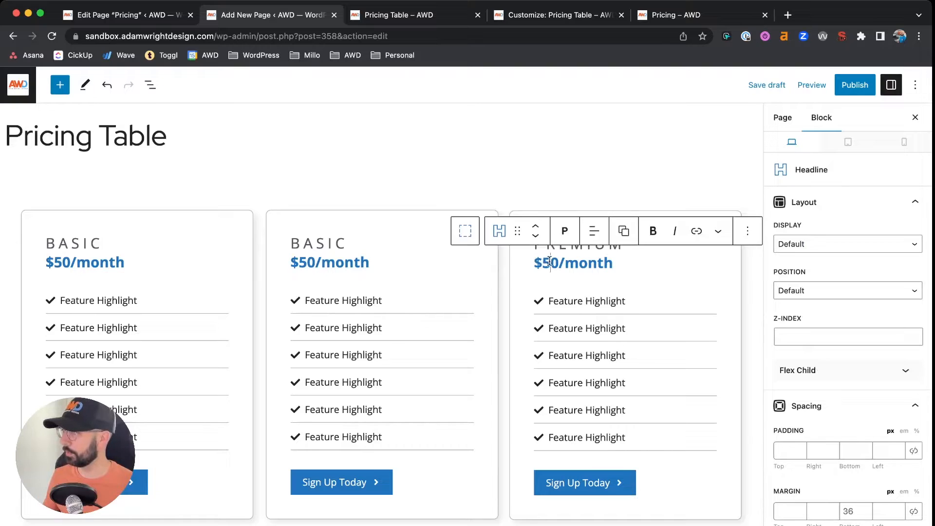
{"action": "type", "text": "20"}
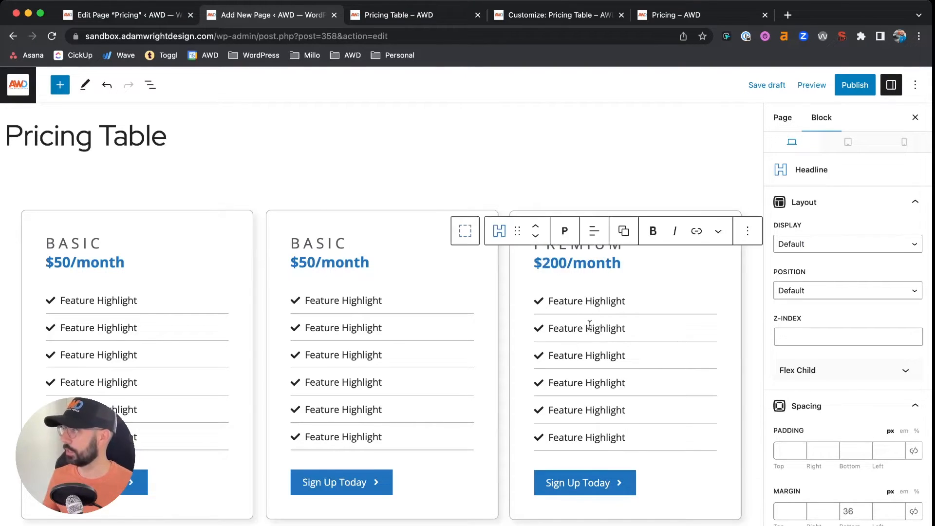
{"action": "left_click", "coordinate": [589, 326]}
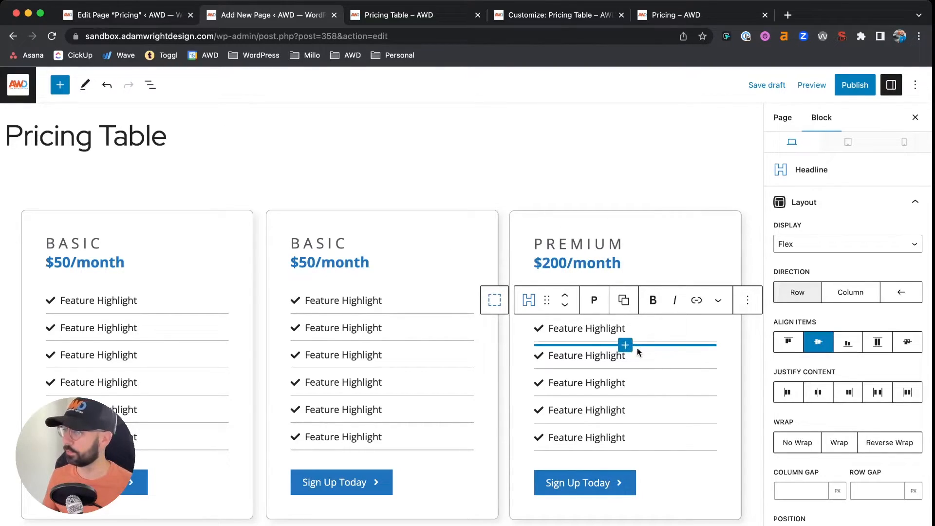
- Set the middle plan container's background to the blue accent colour, var(--accent)
{"action": "left_click", "coordinate": [272, 219]}
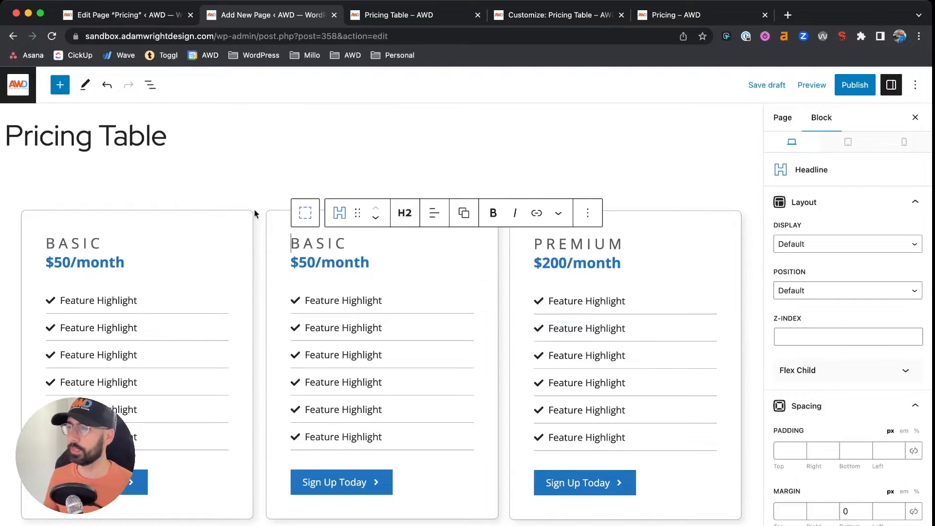
{"action": "scroll", "coordinate": [263, 215], "scroll_direction": "down", "scroll_amount": 1}
{"action": "left_click", "coordinate": [307, 207]}
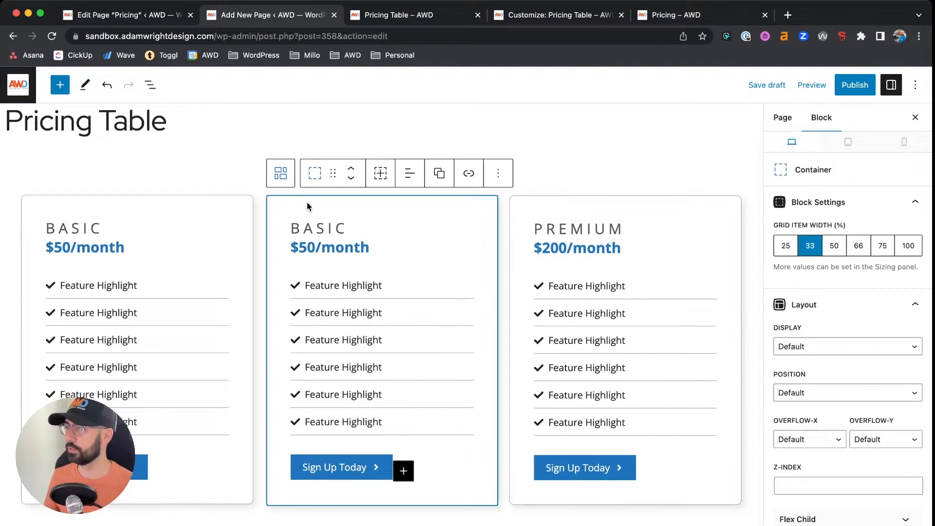
{"action": "scroll", "coordinate": [800, 266], "scroll_direction": "down", "scroll_amount": 15}
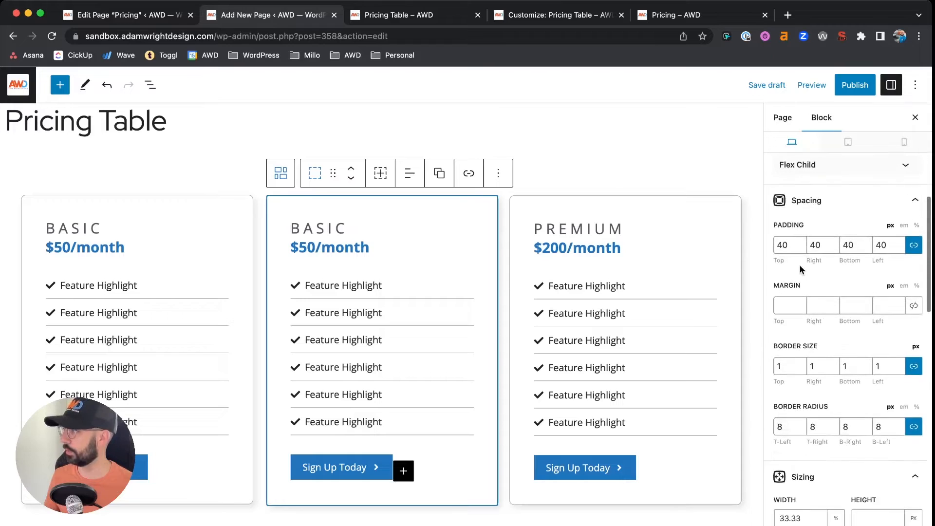
{"action": "left_click", "coordinate": [891, 236]}
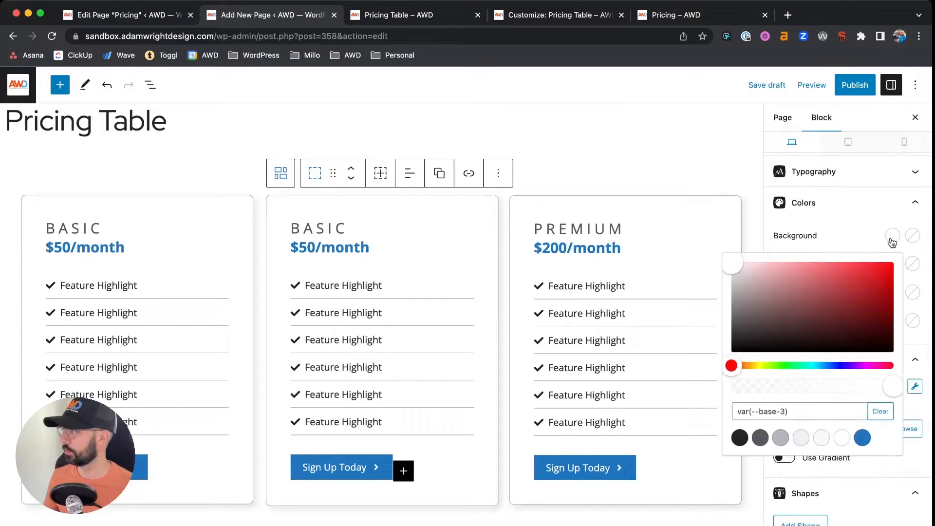
{"action": "left_click", "coordinate": [863, 439]}
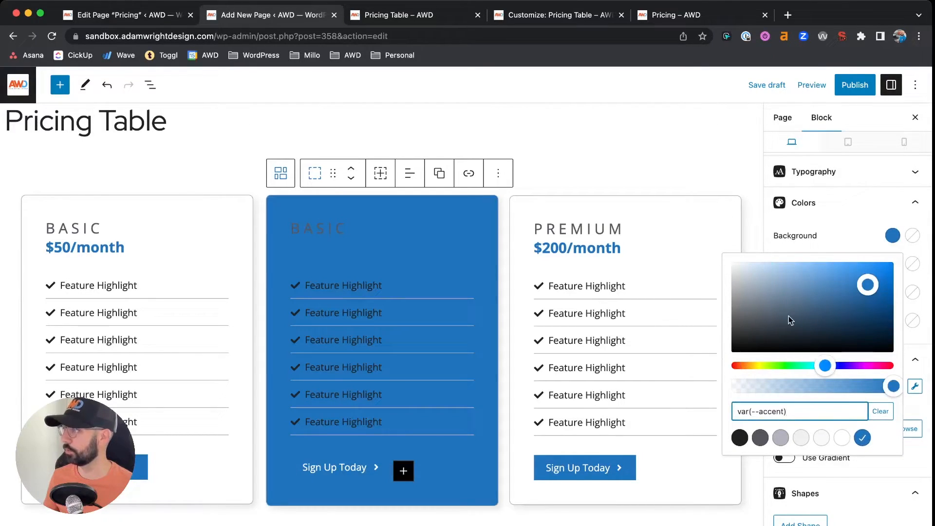
- Change the text colour of the middle plan's title and $50/month price to white, var(--base-3)
{"action": "left_click", "coordinate": [313, 229]}
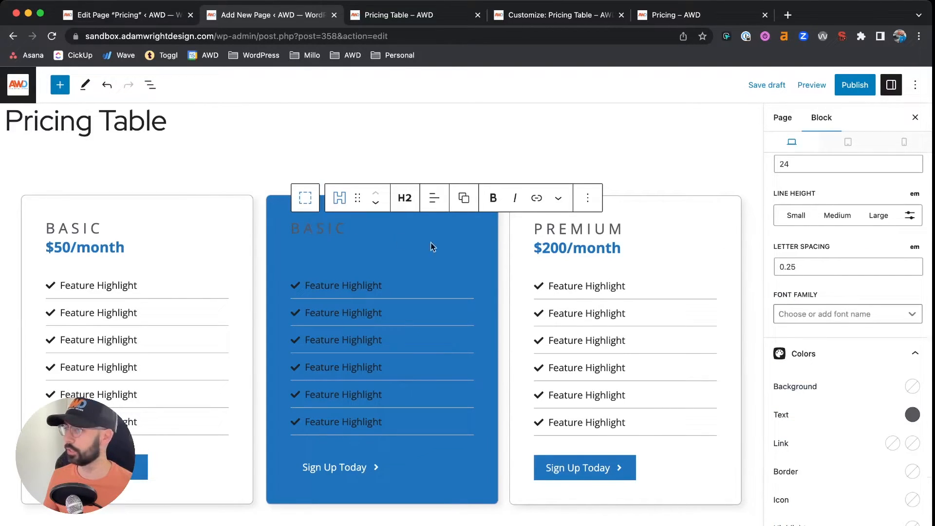
{"action": "scroll", "coordinate": [841, 362], "scroll_direction": "down", "scroll_amount": 3}
{"action": "left_click", "coordinate": [913, 313]}
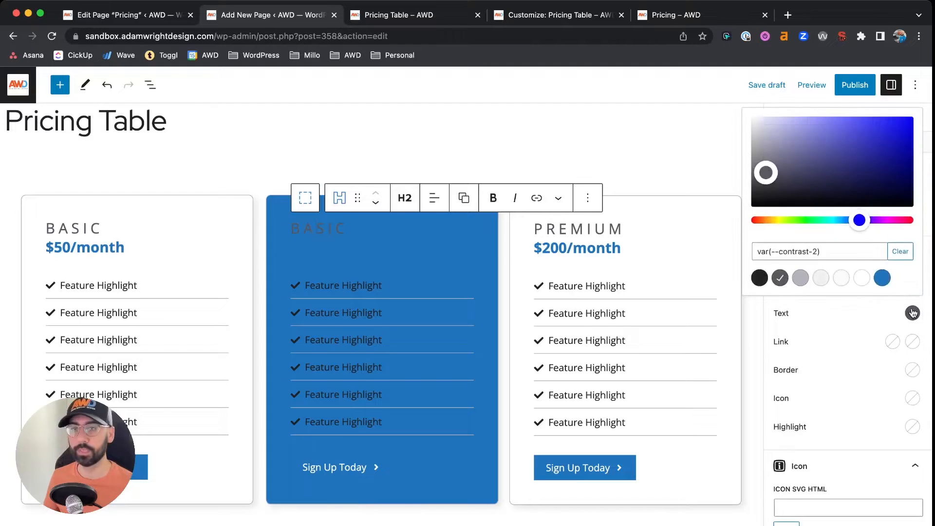
{"action": "left_click", "coordinate": [862, 278]}
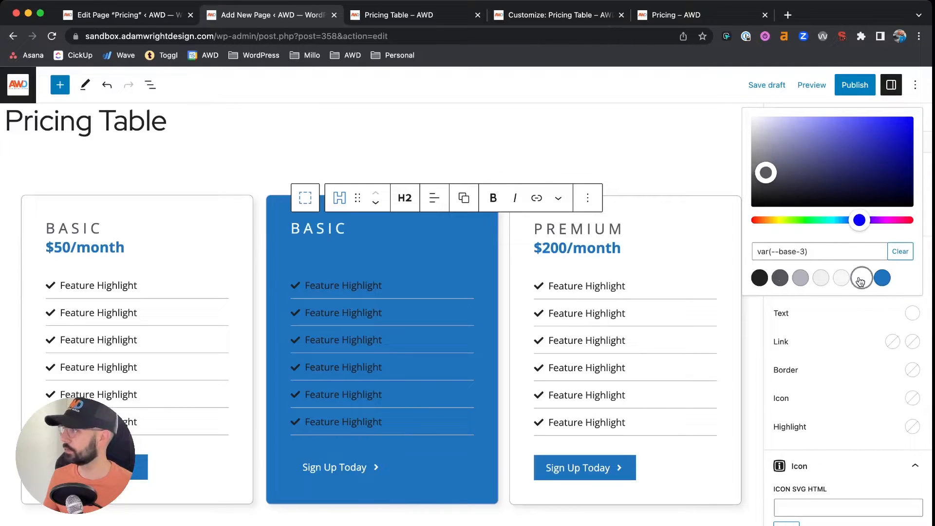
{"action": "left_click", "coordinate": [321, 246]}
{"action": "triple_click", "coordinate": [330, 245]}
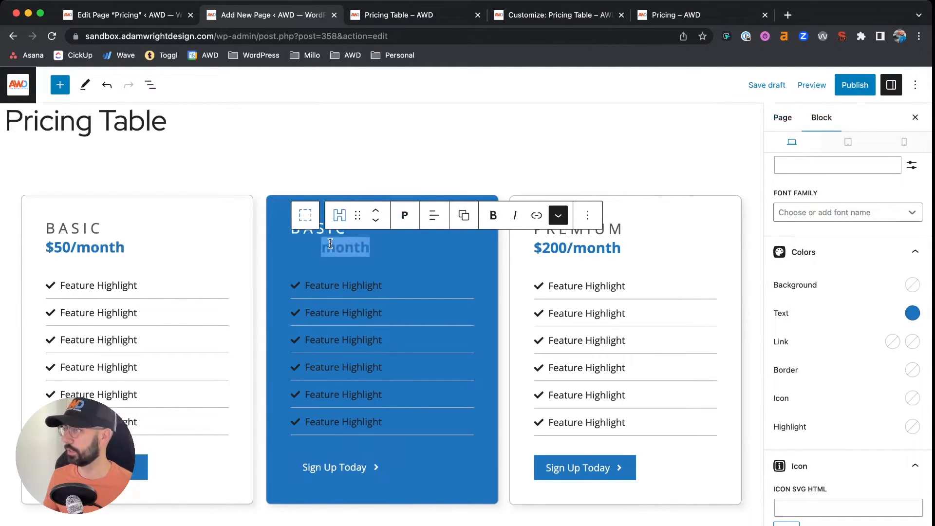
{"action": "left_click", "coordinate": [913, 313]}
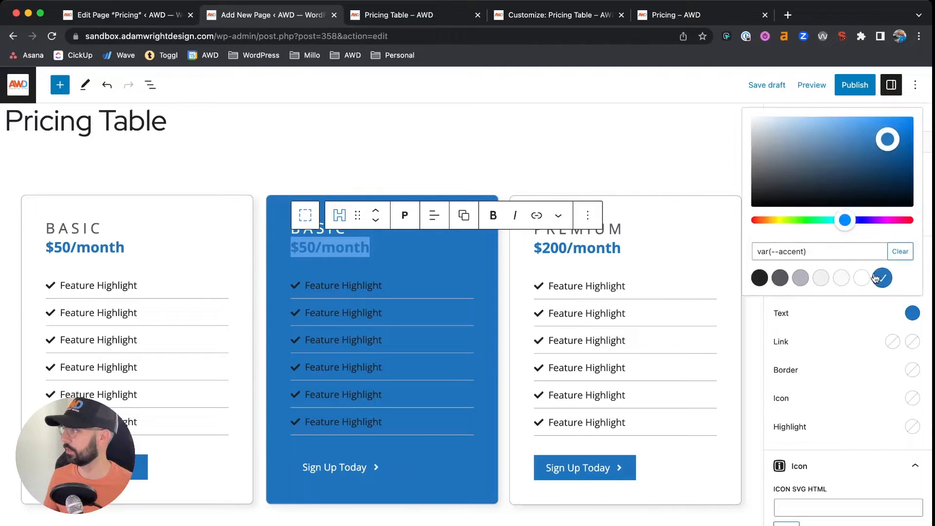
{"action": "left_click", "coordinate": [862, 277]}
- Select all six Feature Highlight lines in the middle plan and set their text colour to white
{"action": "left_click_drag", "start_coordinate": [310, 286], "coordinate": [347, 430]}
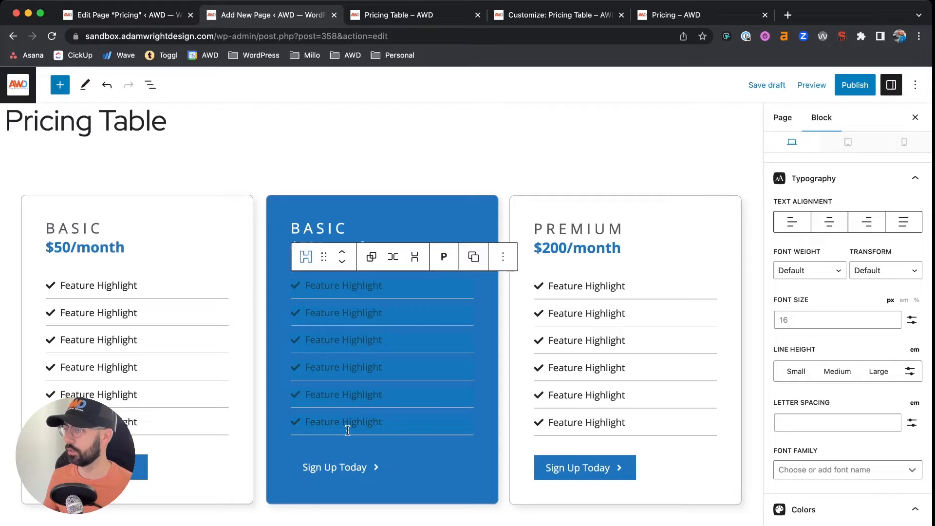
{"action": "scroll", "coordinate": [869, 382], "scroll_direction": "down", "scroll_amount": 3}
{"action": "scroll", "coordinate": [869, 382], "scroll_direction": "down", "scroll_amount": 5}
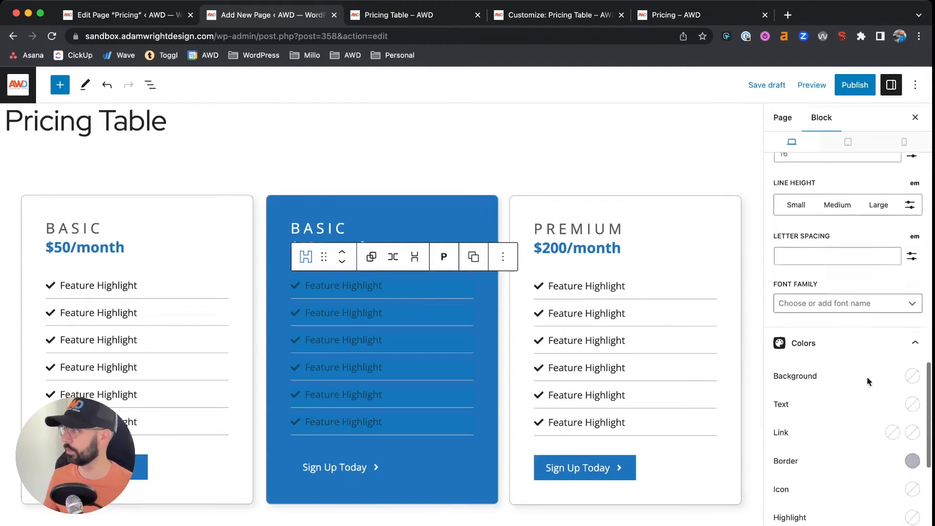
{"action": "left_click", "coordinate": [913, 285]}
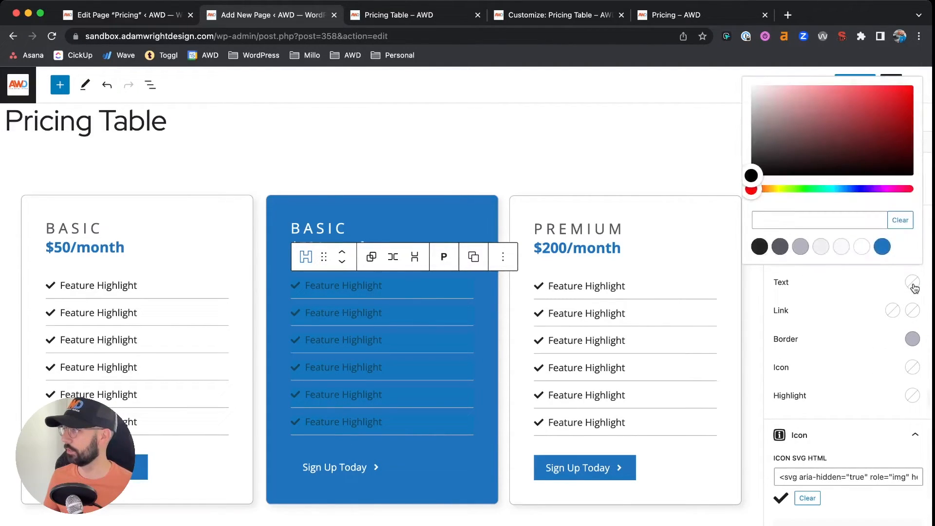
{"action": "left_click", "coordinate": [860, 246]}
{"action": "left_click", "coordinate": [416, 376]}
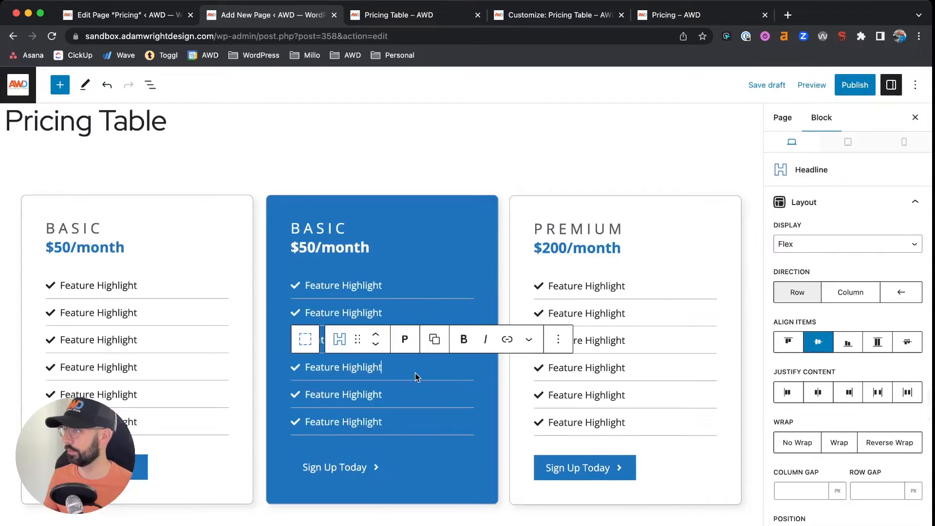
- Recolour the middle plan's Sign Up Today button with a white var(--base-3) background and blue var(--accent) text
{"action": "left_click", "coordinate": [347, 468]}
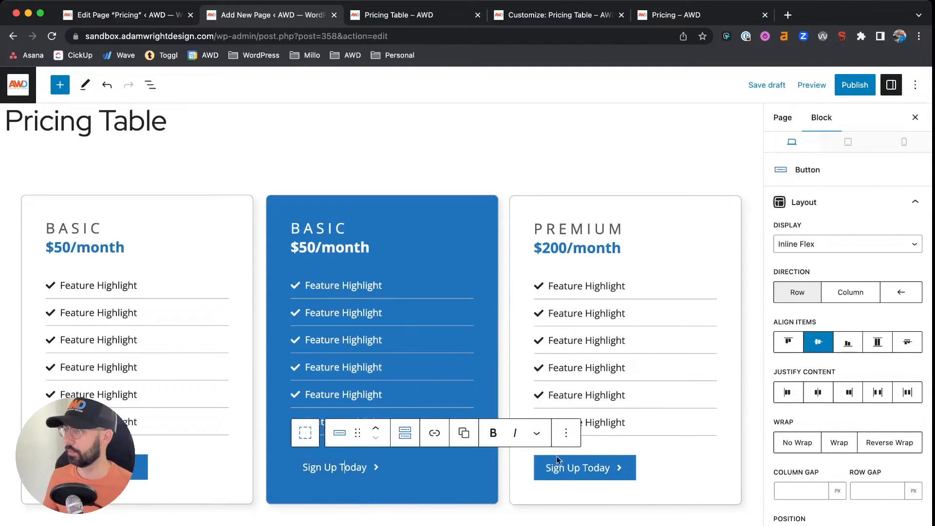
{"action": "scroll", "coordinate": [877, 328], "scroll_direction": "down", "scroll_amount": 10}
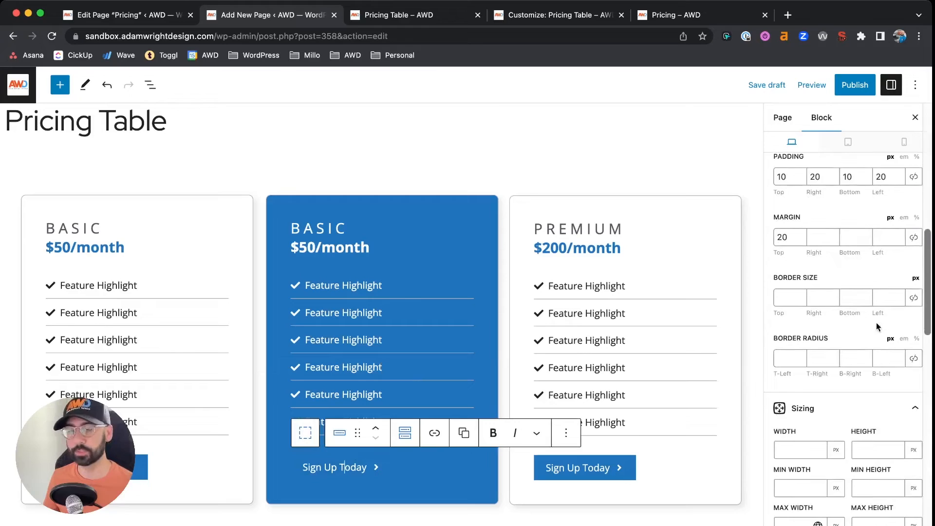
{"action": "scroll", "coordinate": [877, 328], "scroll_direction": "down", "scroll_amount": 10}
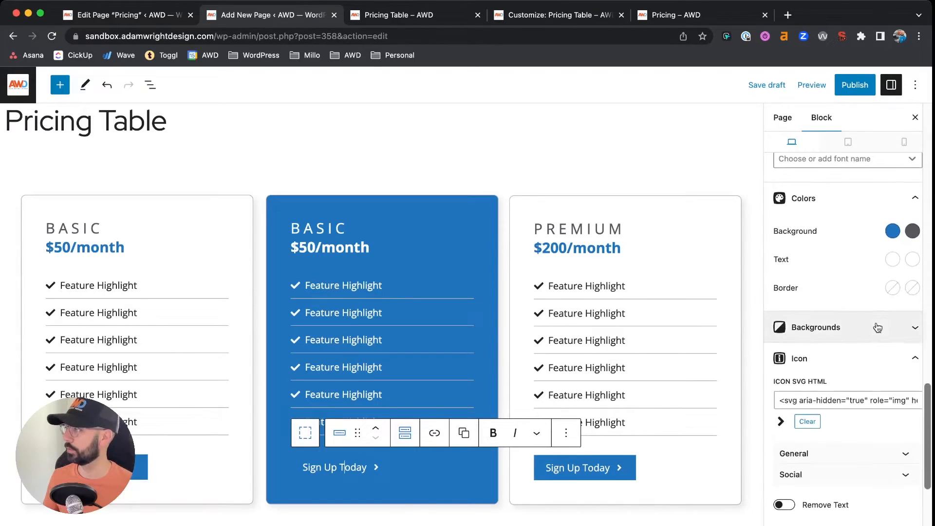
{"action": "left_click", "coordinate": [901, 236]}
{"action": "left_click", "coordinate": [842, 433]}
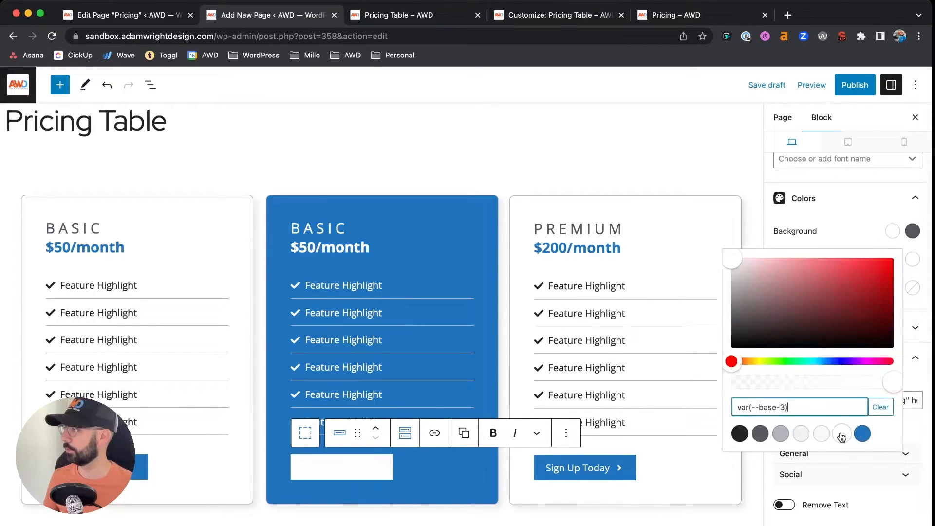
{"action": "left_click", "coordinate": [873, 236]}
{"action": "left_click", "coordinate": [892, 262]}
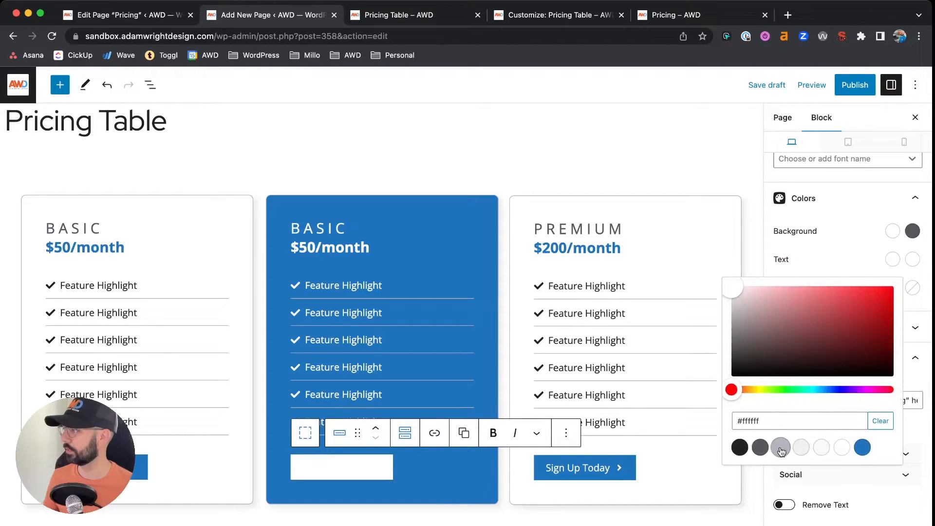
{"action": "left_click", "coordinate": [863, 447]}
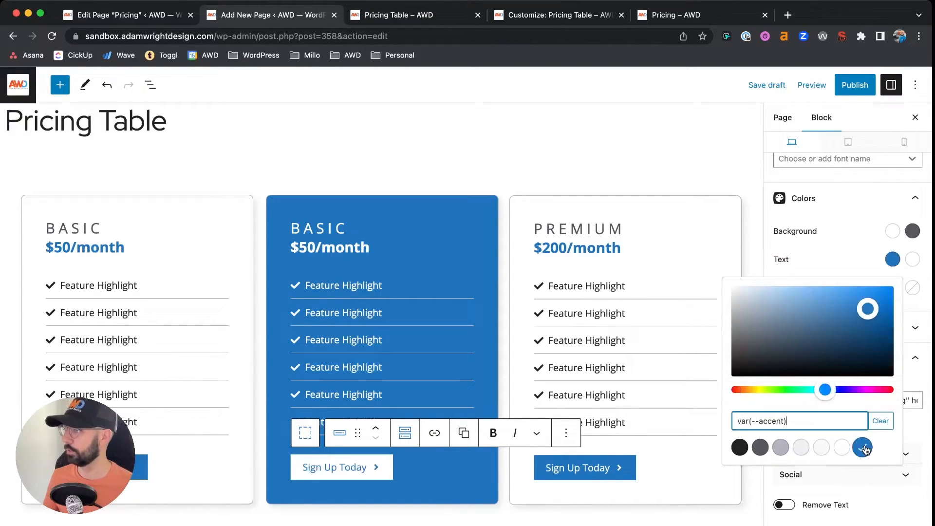
{"action": "left_click", "coordinate": [865, 222]}
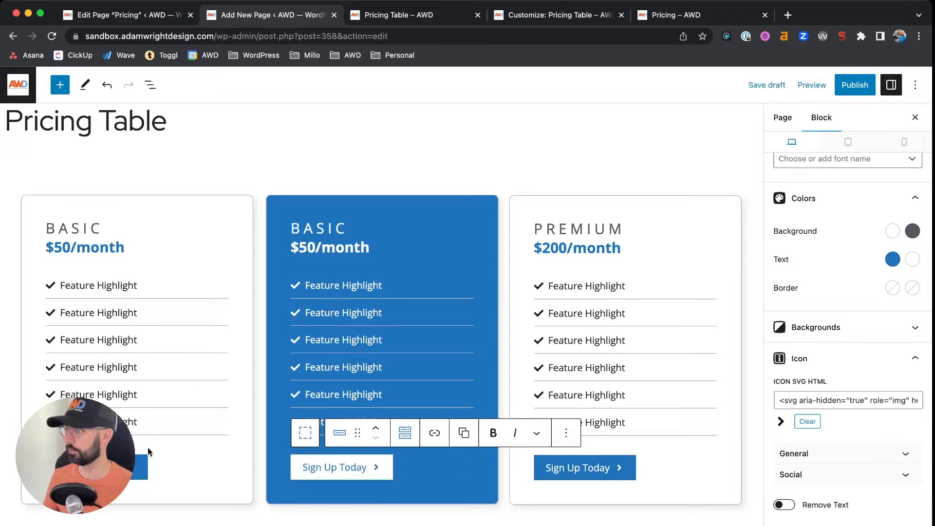
- Rename the middle plan PRO and change its price to $100/month
{"action": "double_click", "coordinate": [323, 229]}
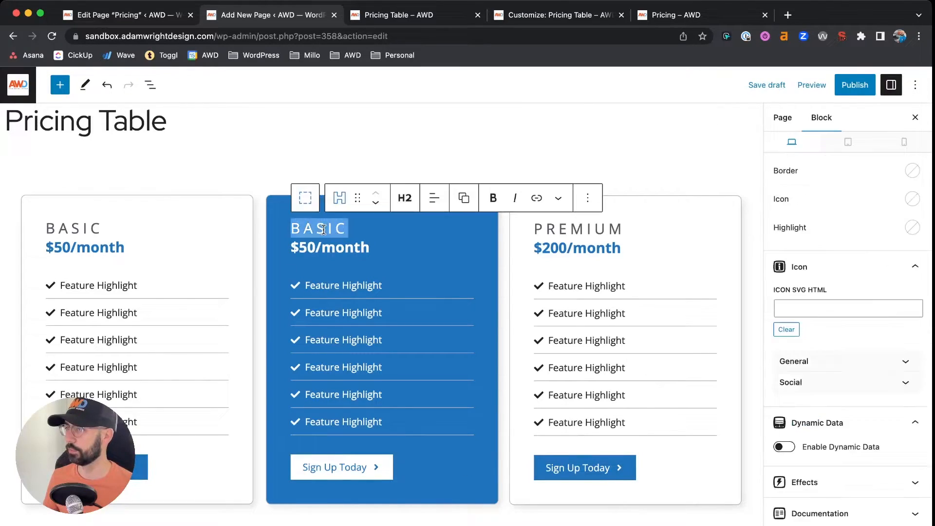
{"action": "type", "text": "PRO"}
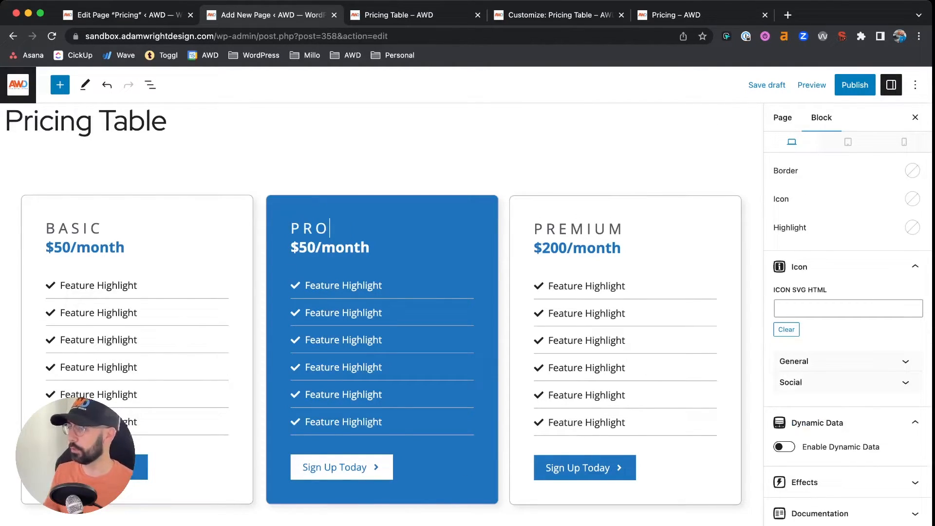
{"action": "left_click_drag", "start_coordinate": [308, 246], "coordinate": [300, 245]}
{"action": "type", "text": "10"}
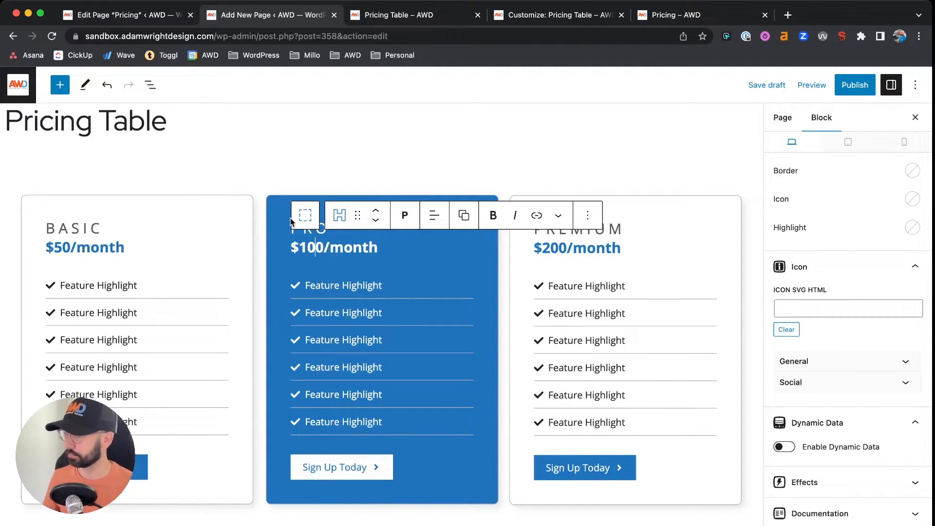
- Duplicate the last Feature Highlight line in the PRO plan three times
{"action": "left_click", "coordinate": [344, 422]}
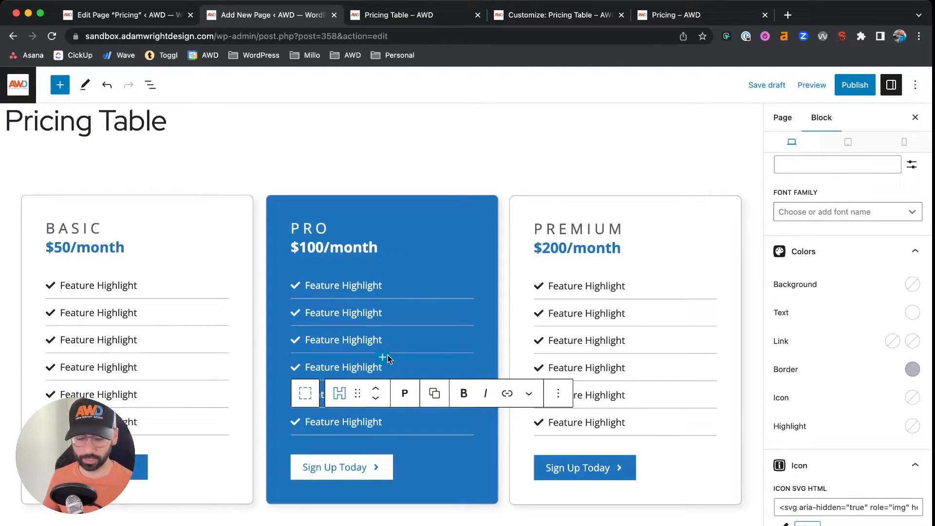
{"action": "key", "text": "super+shift+d"}
{"action": "key", "text": "super+shift+d"}
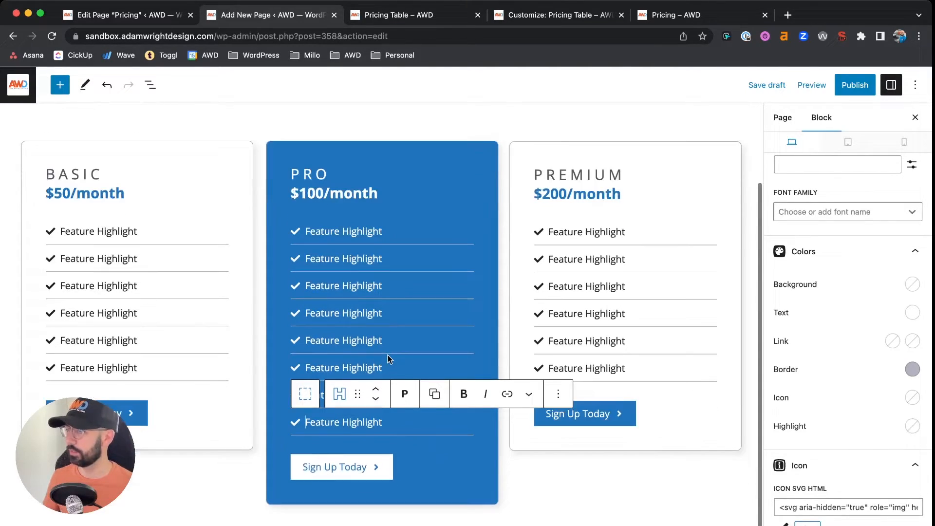
{"action": "key", "text": "super+shift+d"}
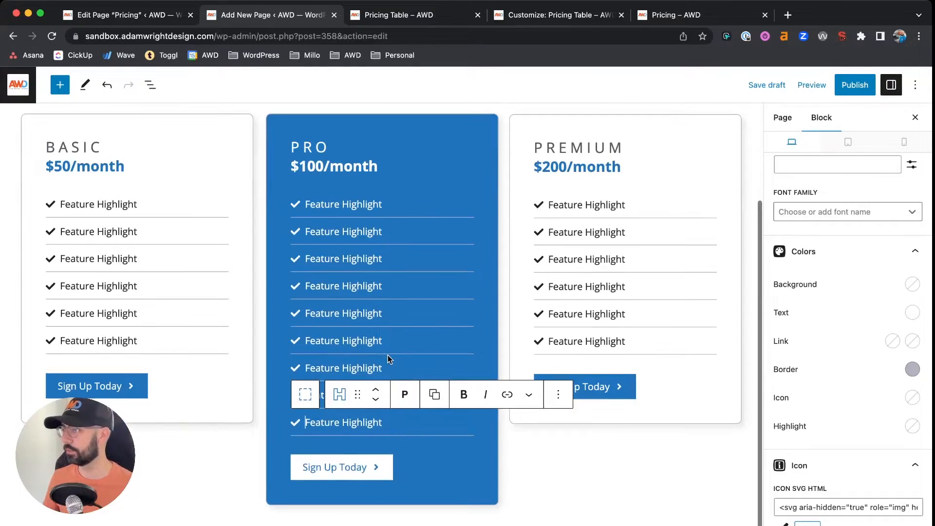
{"action": "scroll", "coordinate": [329, 282], "scroll_direction": "up", "scroll_amount": 1}
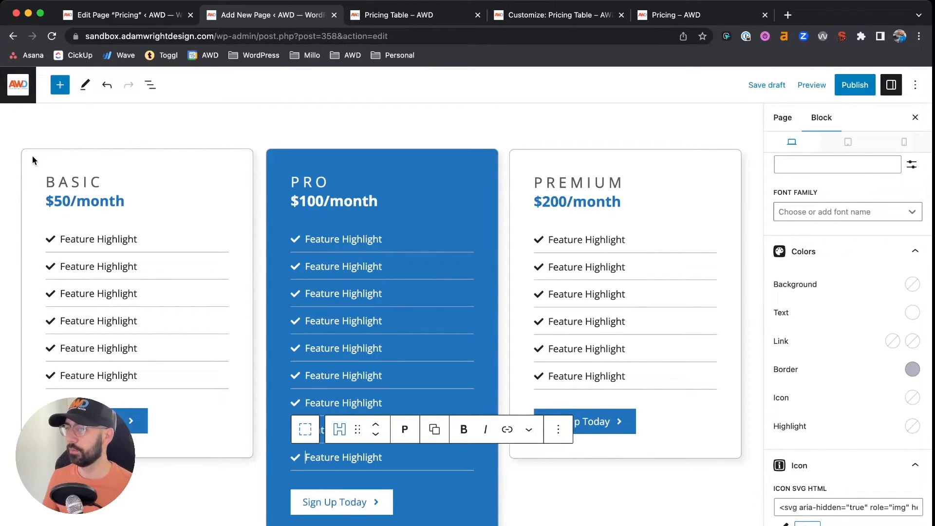
- Check the card alignment in the finished Pricing example and set the grid's vertical alignment to Center in the page editor
{"action": "left_click", "coordinate": [680, 15]}
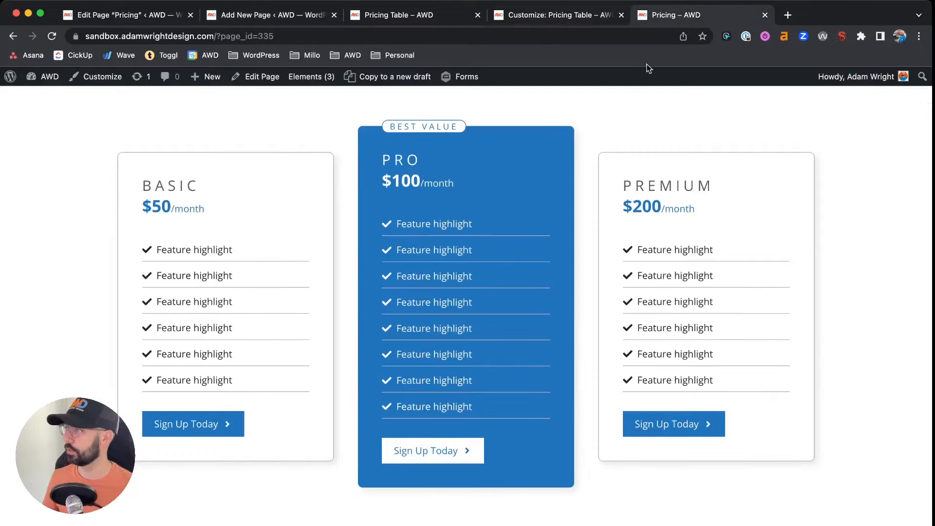
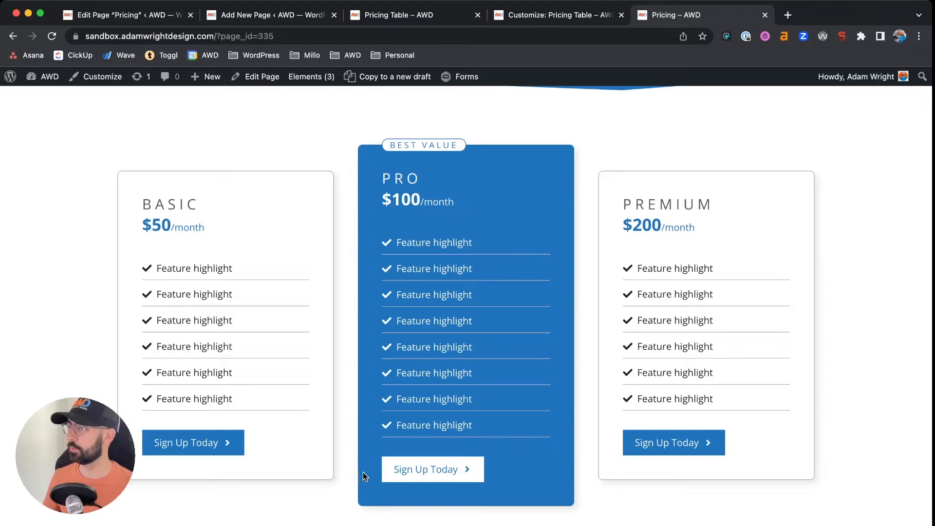
{"action": "left_click", "coordinate": [273, 16]}
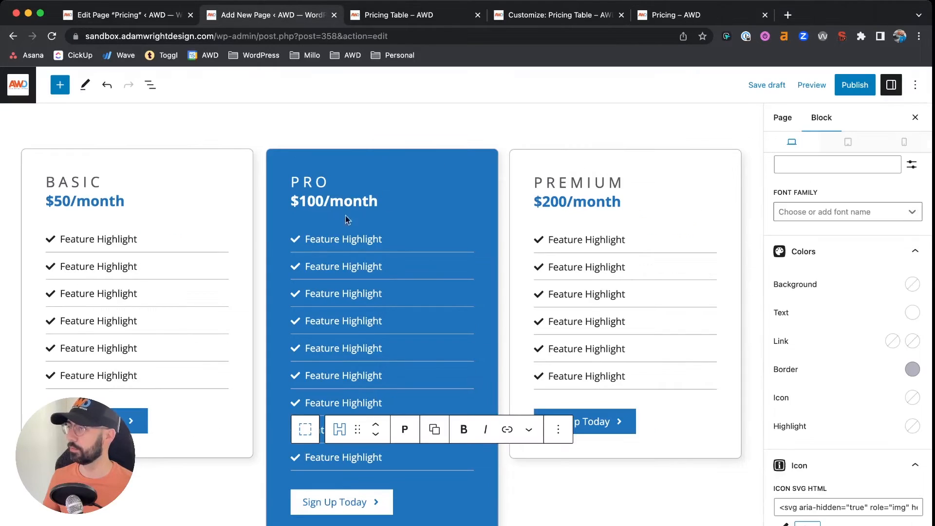
{"action": "left_click", "coordinate": [178, 192]}
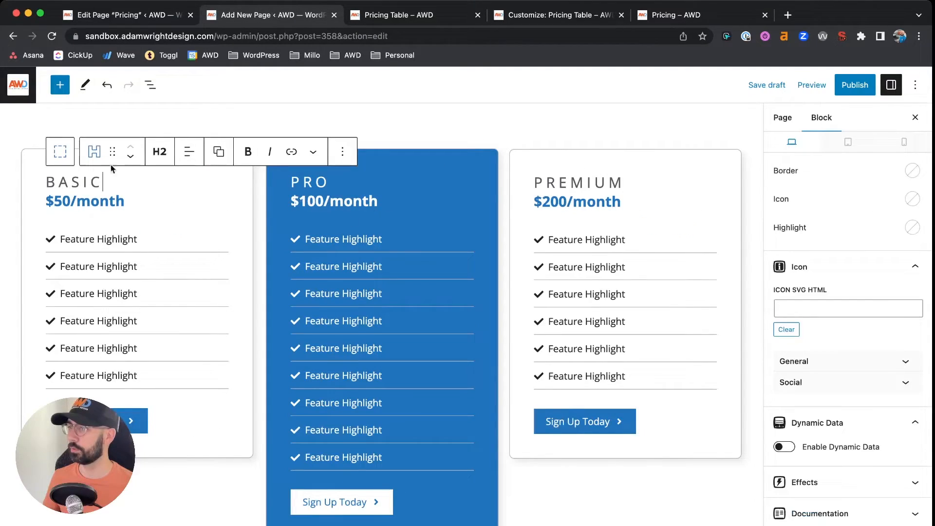
{"action": "left_click", "coordinate": [60, 150]}
{"action": "left_click", "coordinate": [36, 132]}
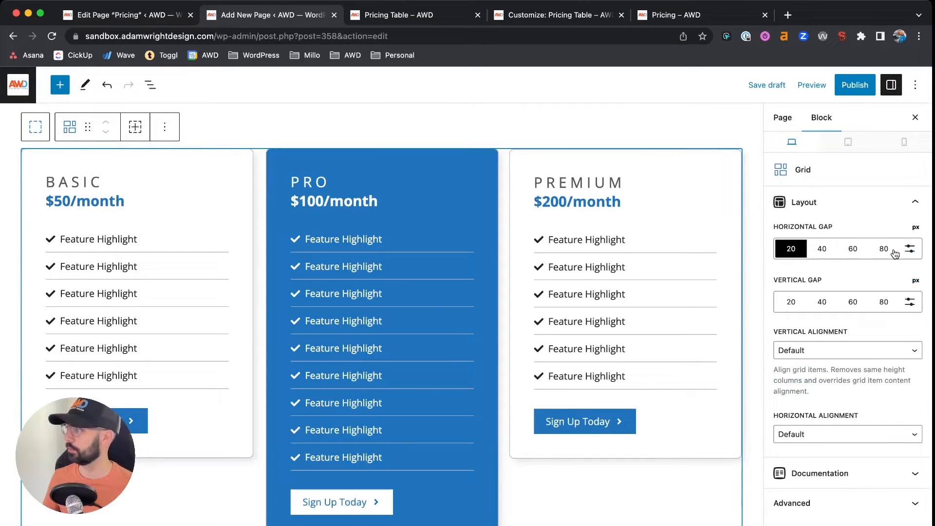
{"action": "left_click", "coordinate": [814, 351]}
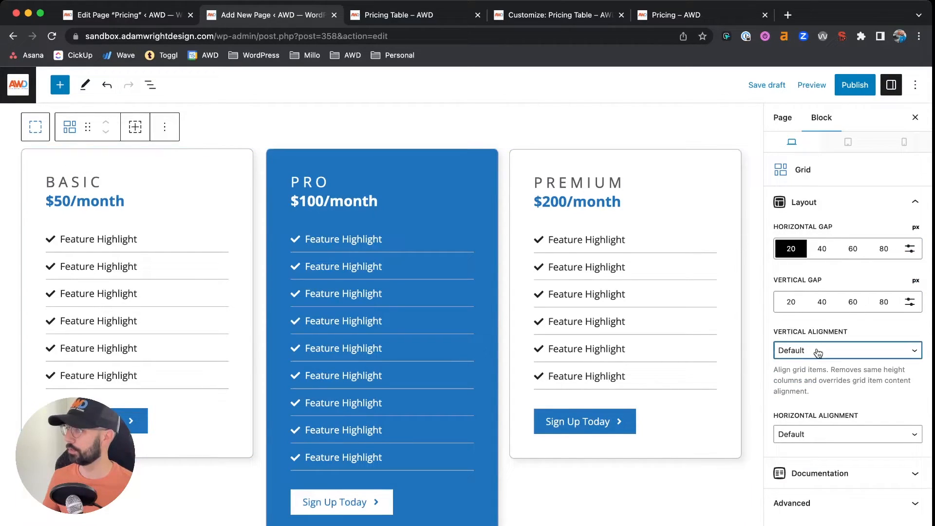
{"action": "left_click", "coordinate": [811, 376]}
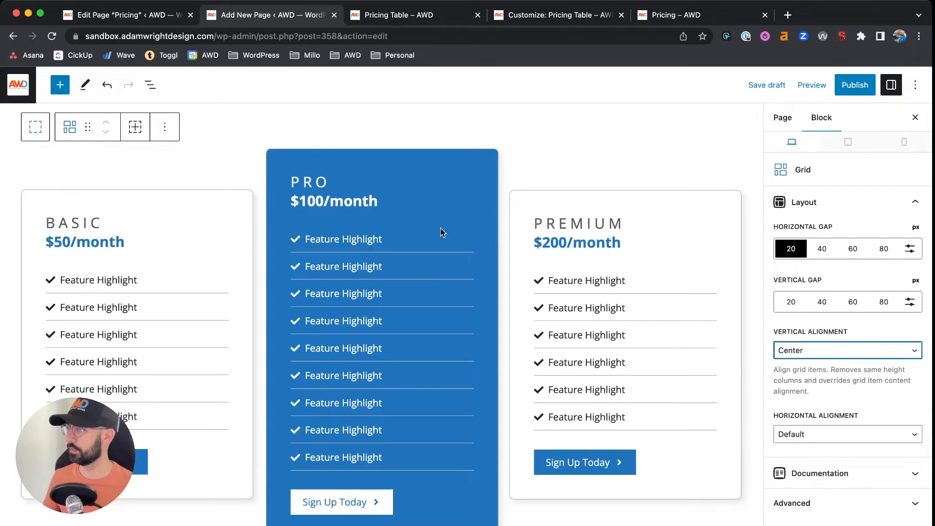
- Save the pricing page as a draft
{"action": "left_click", "coordinate": [402, 312]}
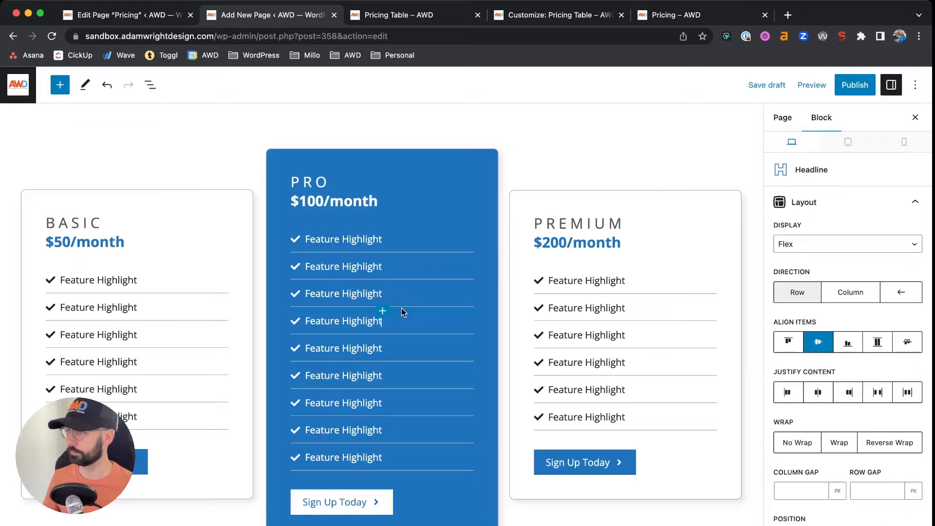
{"action": "scroll", "coordinate": [404, 312], "scroll_direction": "down", "scroll_amount": 1}
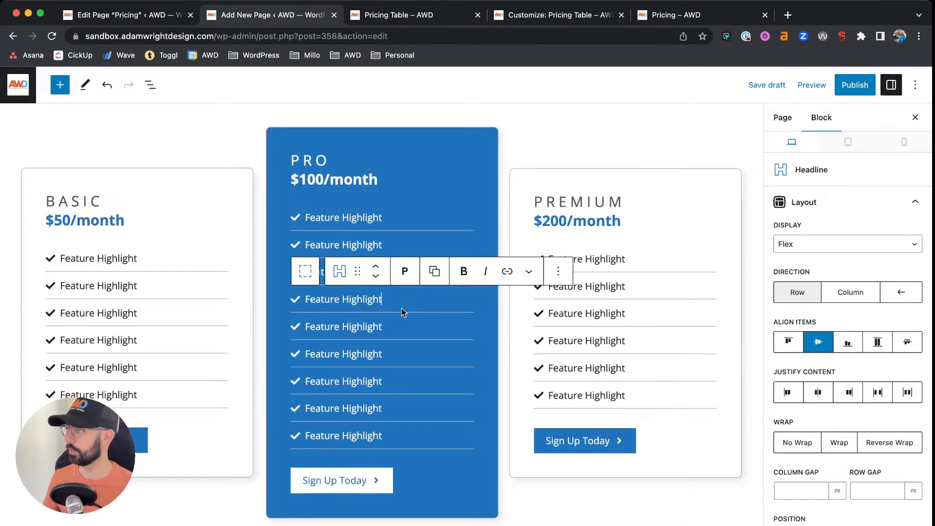
{"action": "left_click", "coordinate": [774, 86]}
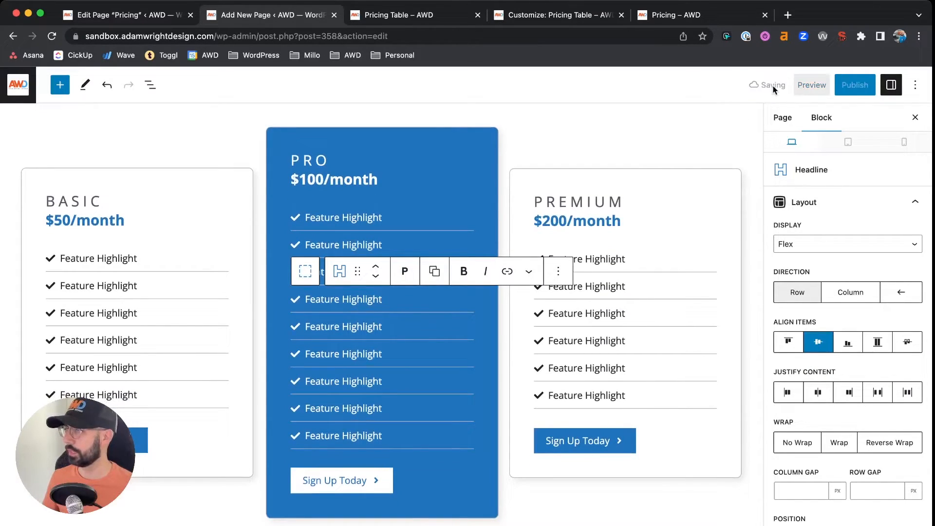
{"action": "scroll", "coordinate": [406, 226], "scroll_direction": "up", "scroll_amount": 1}
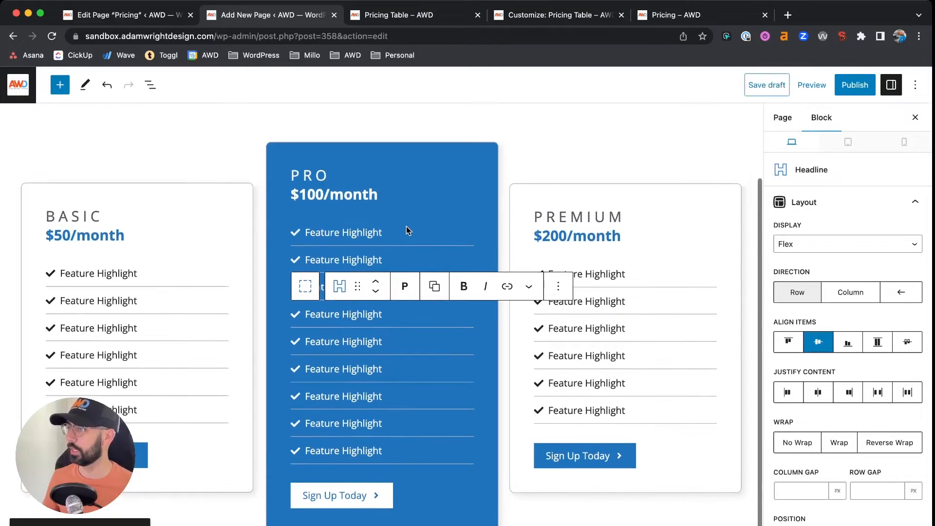
{"action": "scroll", "coordinate": [407, 227], "scroll_direction": "up", "scroll_amount": 1}
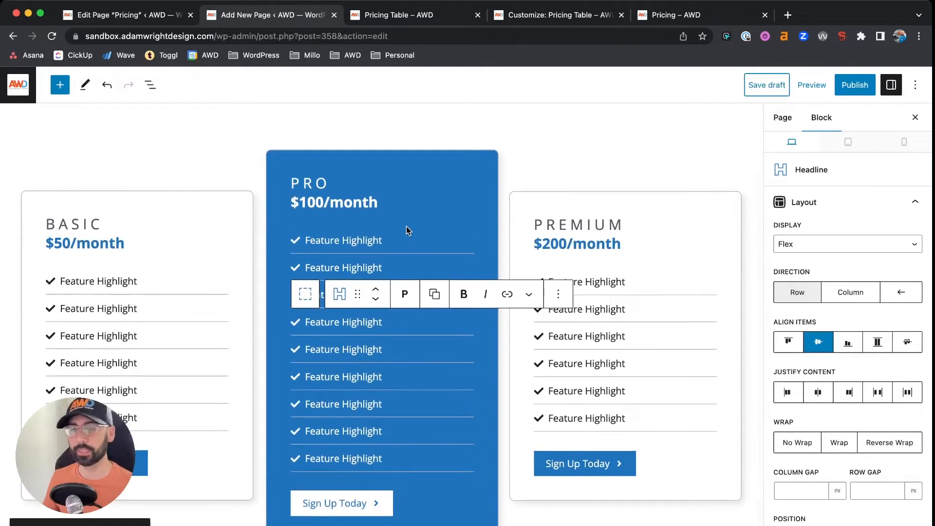
- Check the BEST VALUE badge in the finished Pricing example and duplicate the PRO heading in the page editor
{"action": "left_click", "coordinate": [681, 15]}
{"action": "left_click_drag", "start_coordinate": [397, 145], "coordinate": [469, 145]}
{"action": "left_click", "coordinate": [469, 145]}
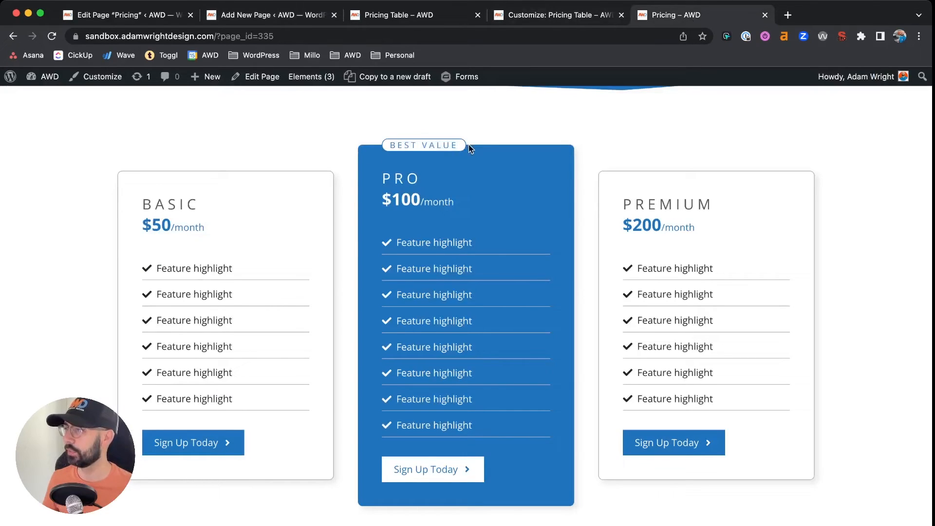
{"action": "left_click", "coordinate": [313, 18]}
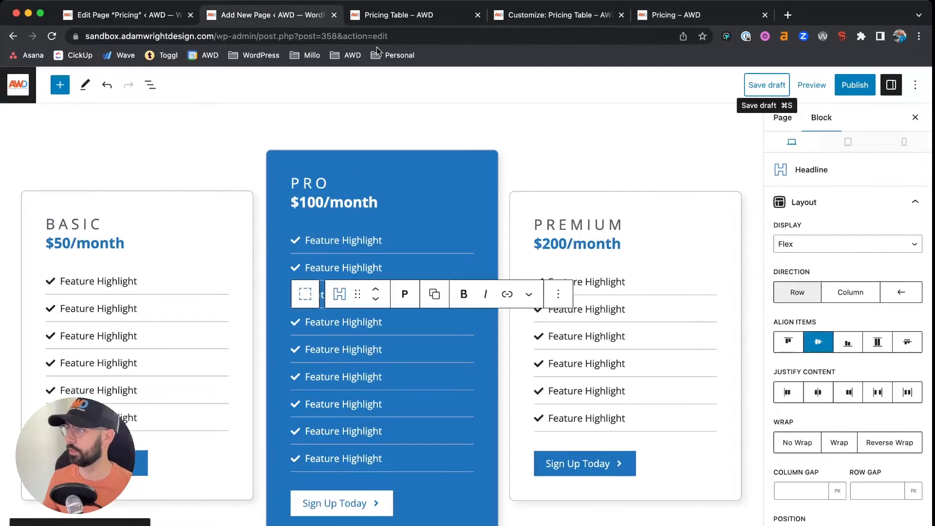
{"action": "left_click", "coordinate": [294, 181]}
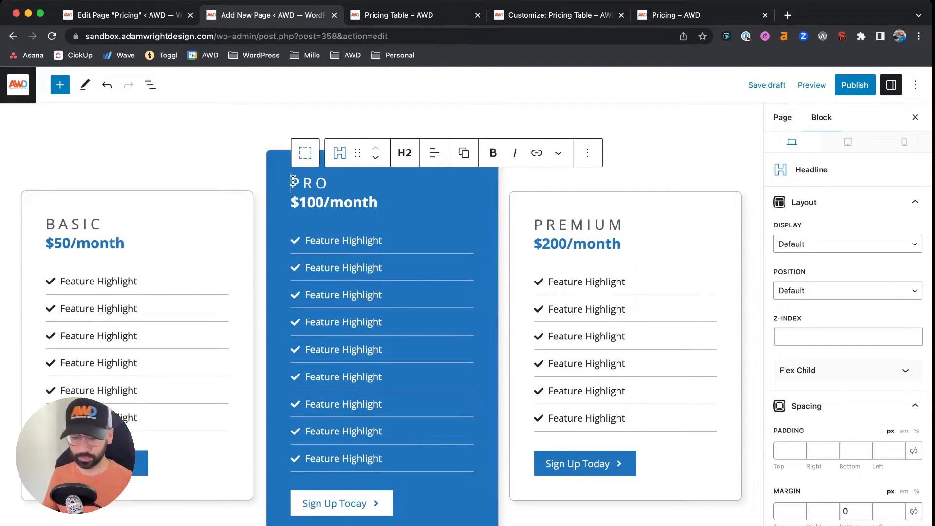
{"action": "key", "text": "super+shift+d"}
- Change the upper PRO heading to a paragraph and replace its text with BEST VALUE
{"action": "double_click", "coordinate": [321, 176]}
{"action": "double_click", "coordinate": [321, 168]}
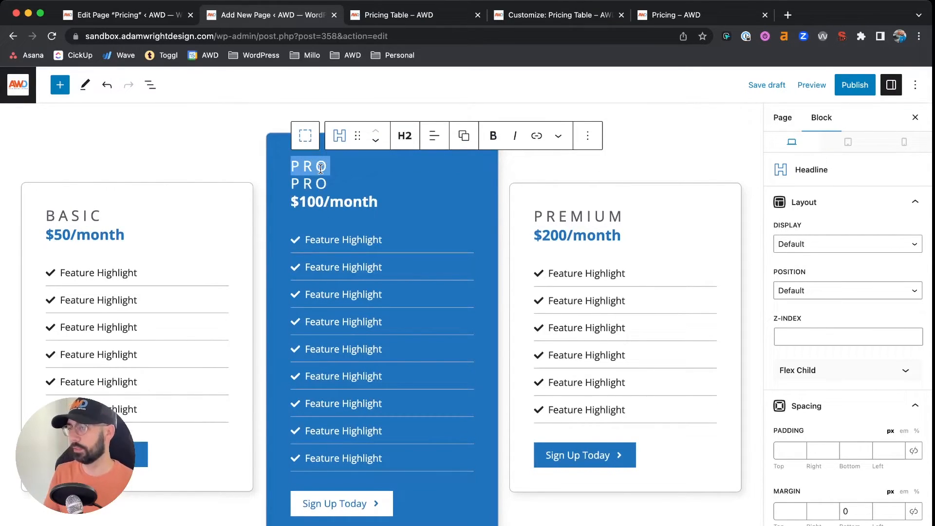
{"action": "left_click", "coordinate": [405, 135]}
{"action": "left_click", "coordinate": [430, 306]}
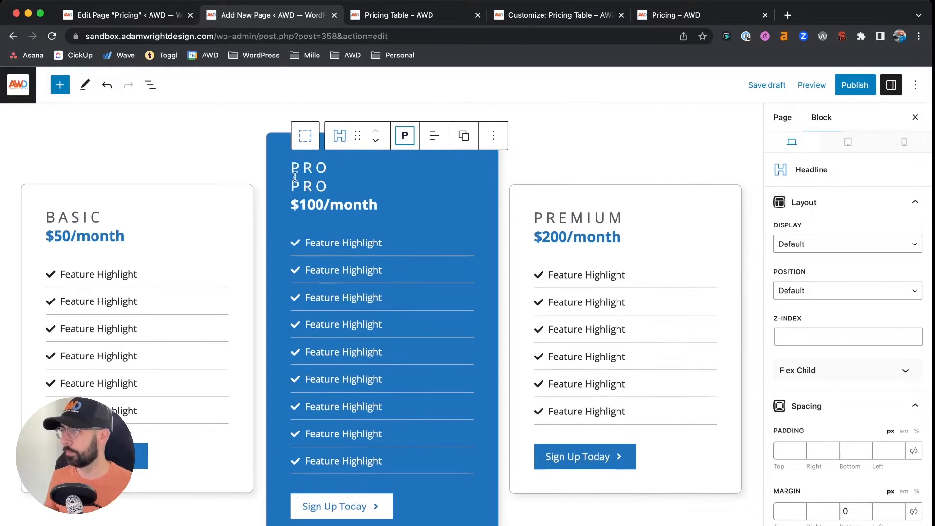
{"action": "double_click", "coordinate": [305, 167]}
{"action": "type", "text": "BEST VALUE"}
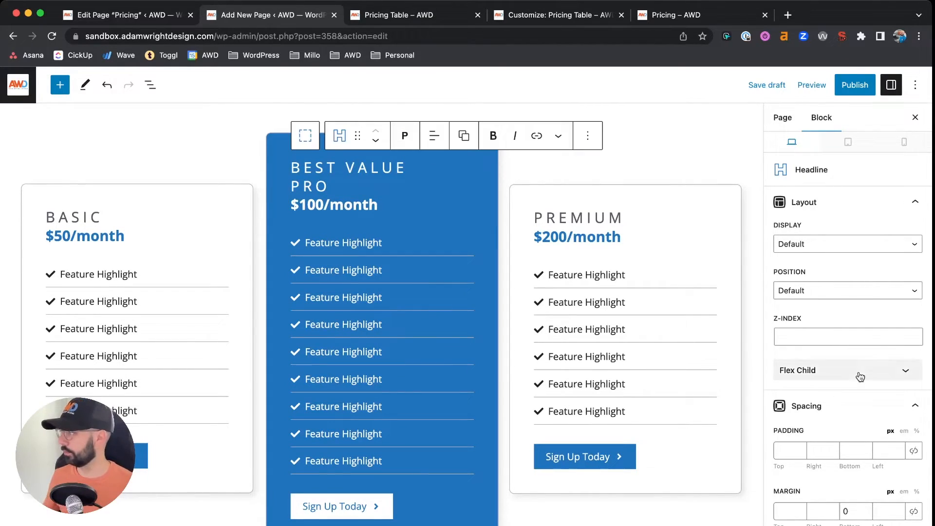
- Set the font size of the BEST VALUE line to 14 px
{"action": "scroll", "coordinate": [861, 377], "scroll_direction": "down", "scroll_amount": 10}
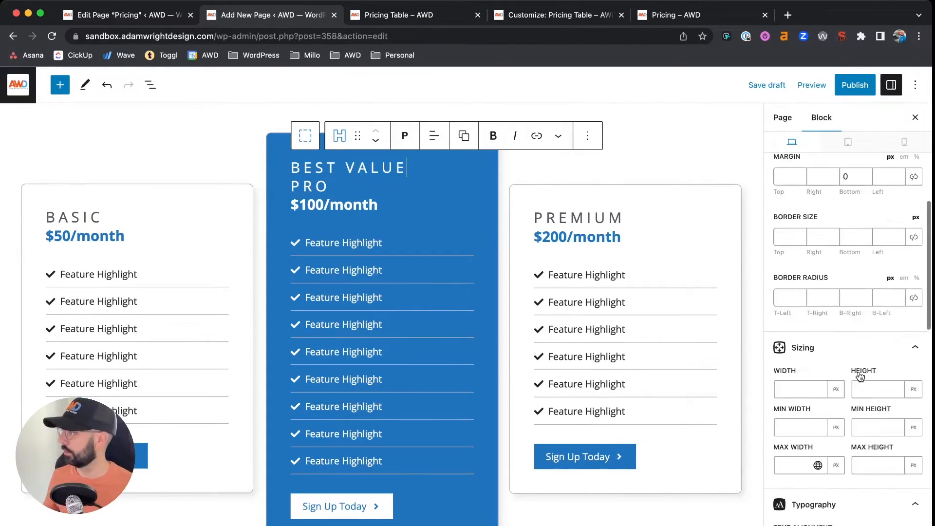
{"action": "double_click", "coordinate": [799, 267]}
{"action": "type", "text": "14"}
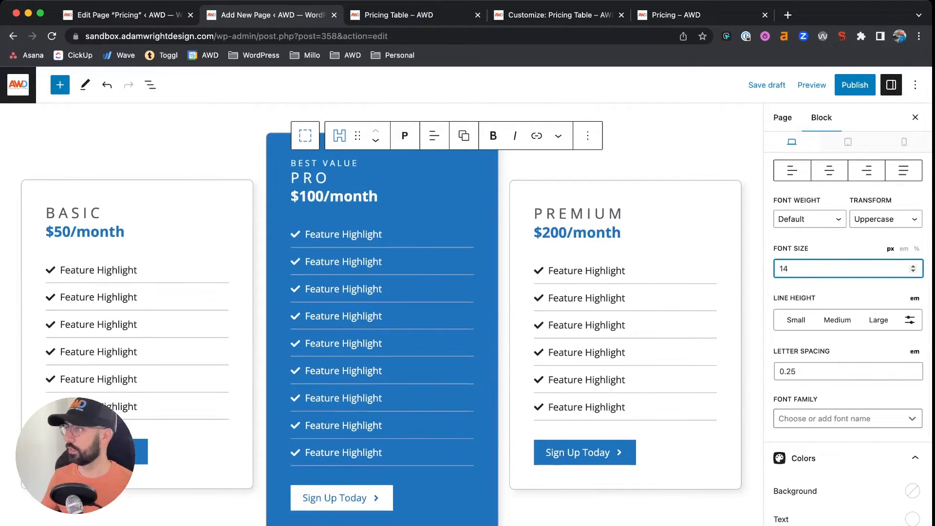
{"action": "key", "text": "BackSpace"}
{"action": "type", "text": "2"}
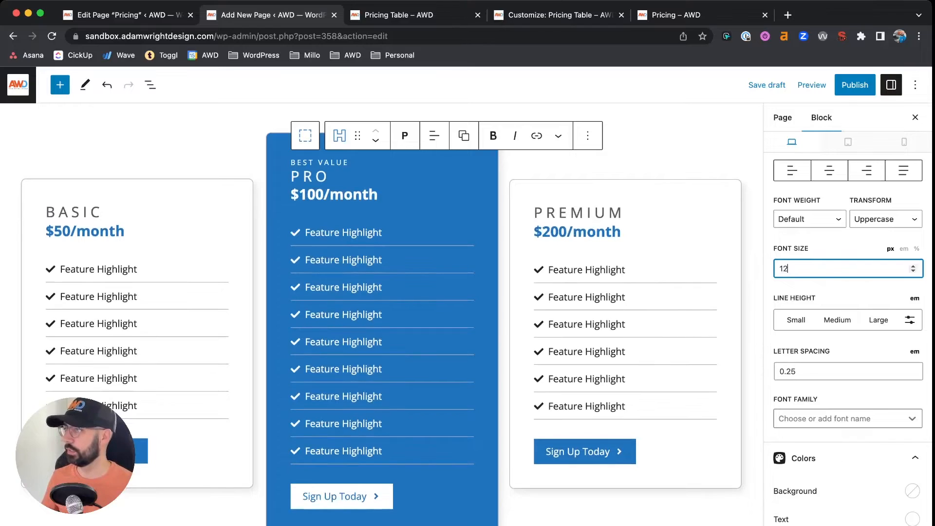
{"action": "key", "text": "BackSpace"}
{"action": "type", "text": "4"}
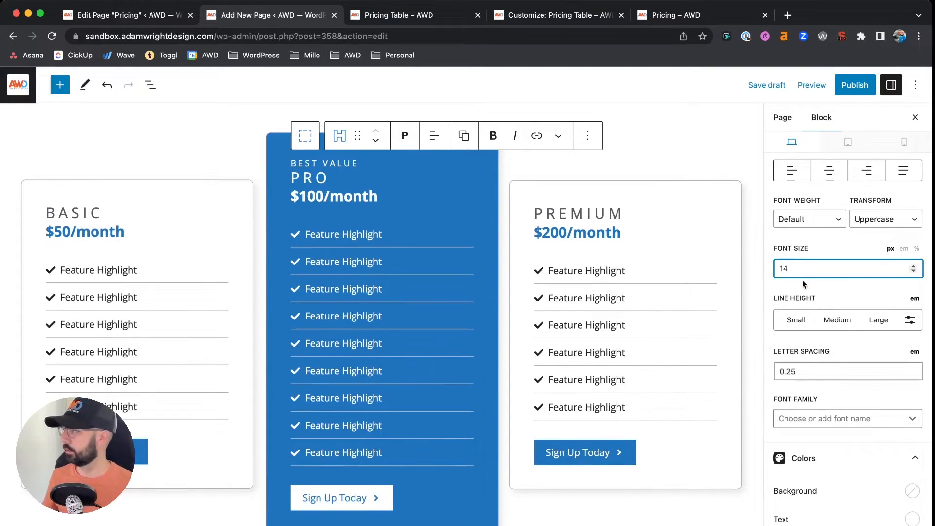
- Give the BEST VALUE line a white background and blue var(--accent) text
{"action": "scroll", "coordinate": [804, 288], "scroll_direction": "down", "scroll_amount": 1}
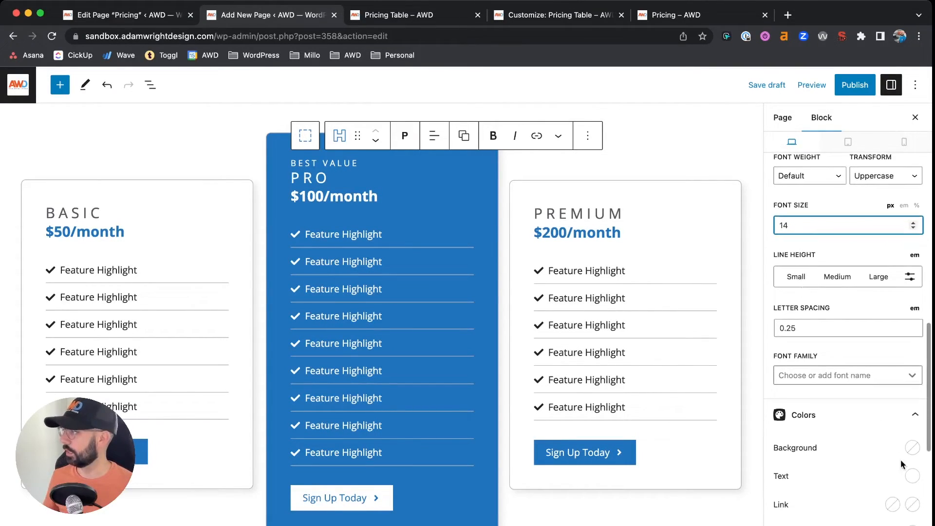
{"action": "scroll", "coordinate": [875, 446], "scroll_direction": "down", "scroll_amount": 4}
{"action": "left_click", "coordinate": [912, 302]}
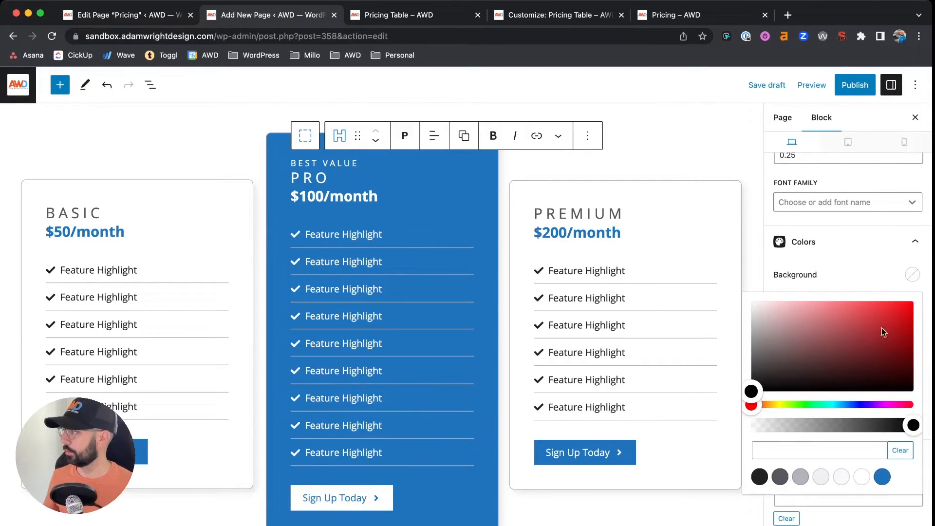
{"action": "left_click", "coordinate": [861, 475]}
{"action": "left_click", "coordinate": [867, 261]}
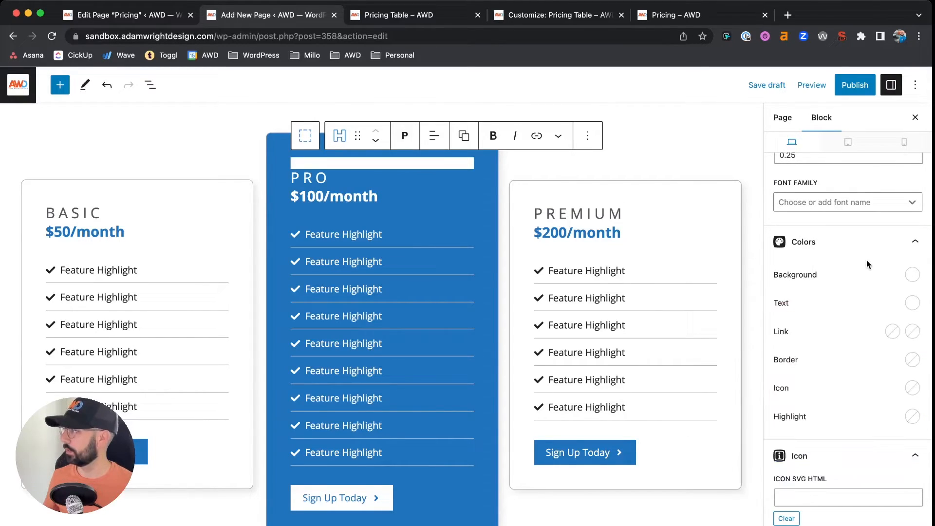
{"action": "left_click", "coordinate": [913, 306]}
{"action": "left_click", "coordinate": [883, 266]}
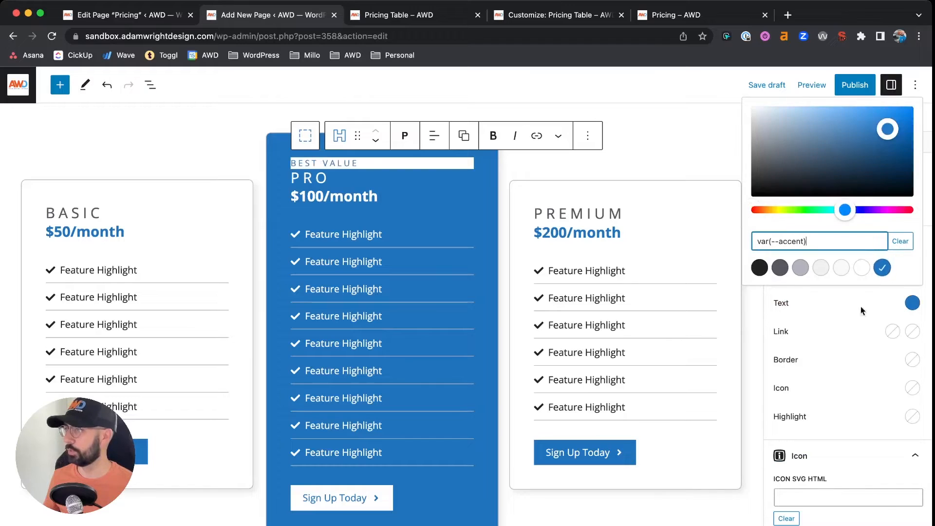
{"action": "left_click", "coordinate": [854, 324]}
- Round all four corners of the BEST VALUE line with a linked border radius of 8 px
{"action": "scroll", "coordinate": [854, 325], "scroll_direction": "up", "scroll_amount": 10}
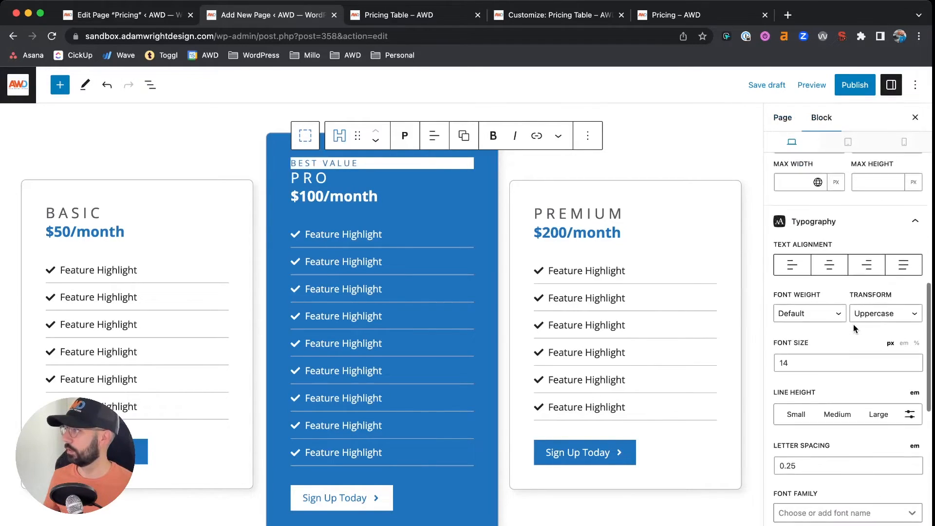
{"action": "scroll", "coordinate": [854, 325], "scroll_direction": "up", "scroll_amount": 5}
{"action": "left_click", "coordinate": [780, 323]}
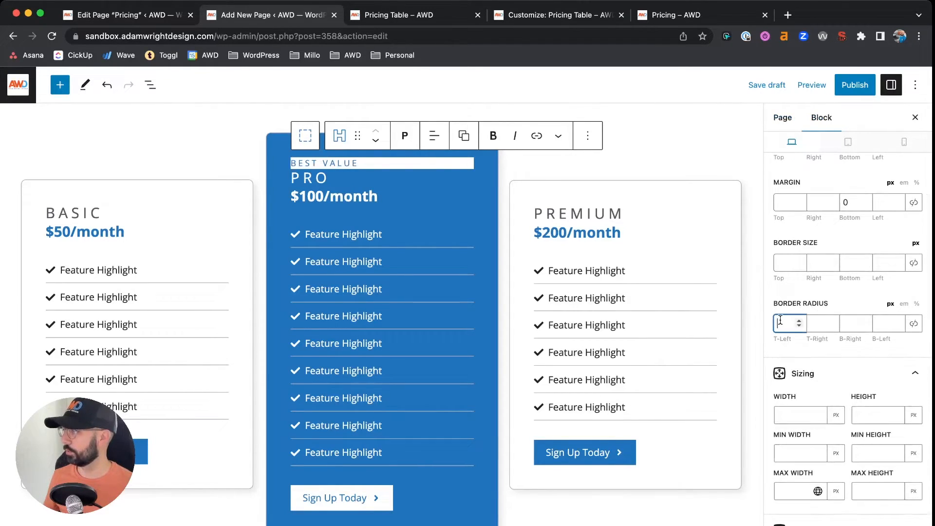
{"action": "left_click", "coordinate": [914, 323]}
{"action": "scroll", "coordinate": [857, 306], "scroll_direction": "up", "scroll_amount": 5}
{"action": "scroll", "coordinate": [856, 305], "scroll_direction": "up", "scroll_amount": 3}
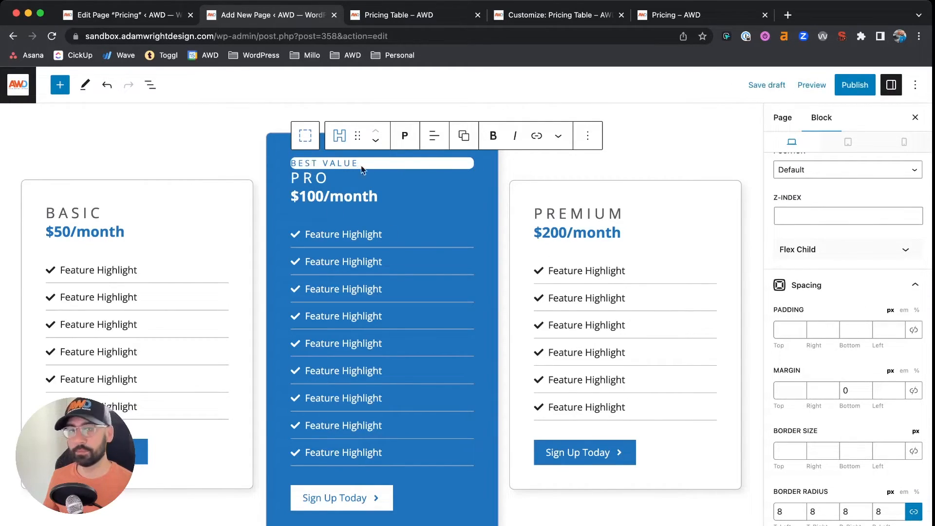
- Set the BEST VALUE badge's display to Flex and its maximum width to 50%
{"action": "scroll", "coordinate": [902, 267], "scroll_direction": "up", "scroll_amount": 5}
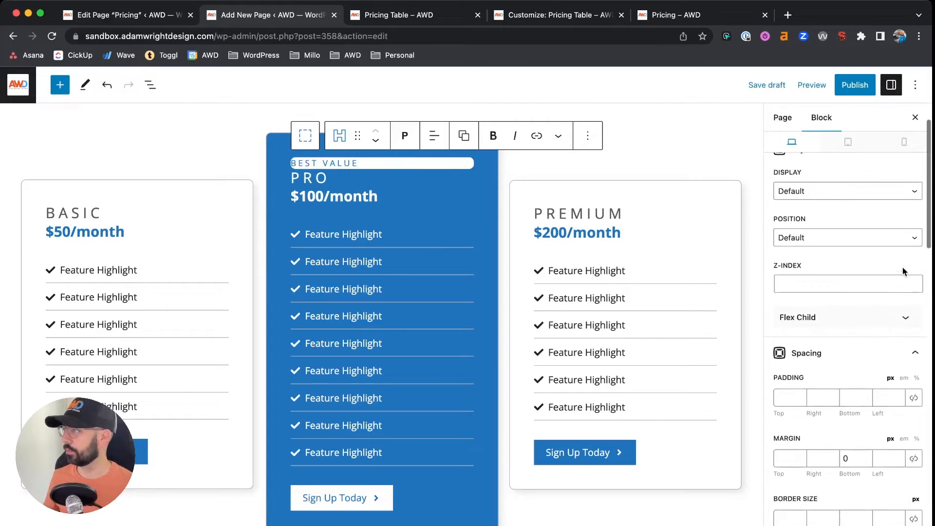
{"action": "left_click", "coordinate": [851, 248]}
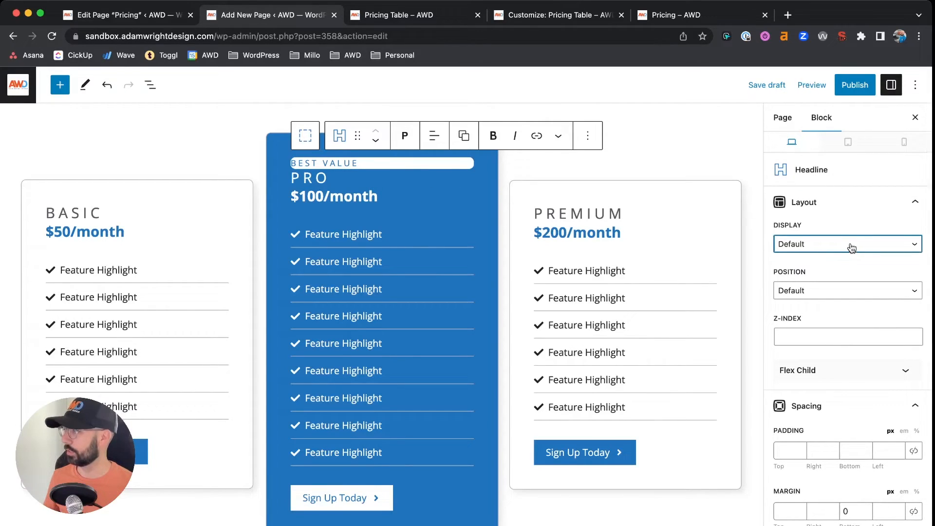
{"action": "left_click", "coordinate": [823, 284]}
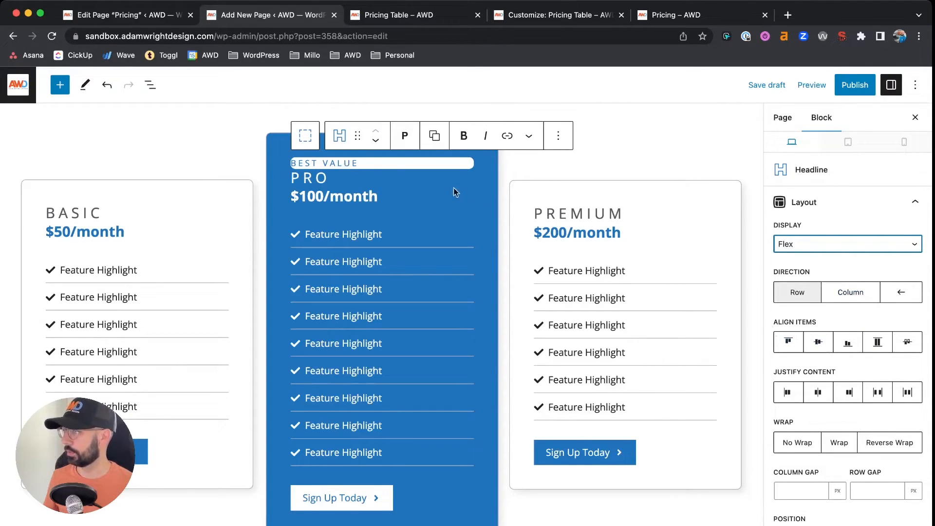
{"action": "scroll", "coordinate": [907, 391], "scroll_direction": "down", "scroll_amount": 10}
{"action": "scroll", "coordinate": [909, 388], "scroll_direction": "down", "scroll_amount": 2}
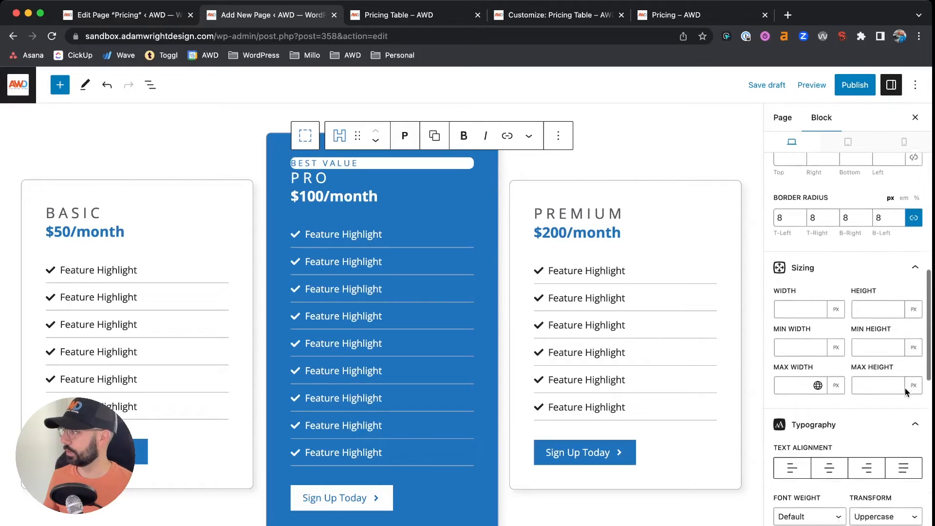
{"action": "left_click", "coordinate": [791, 383]}
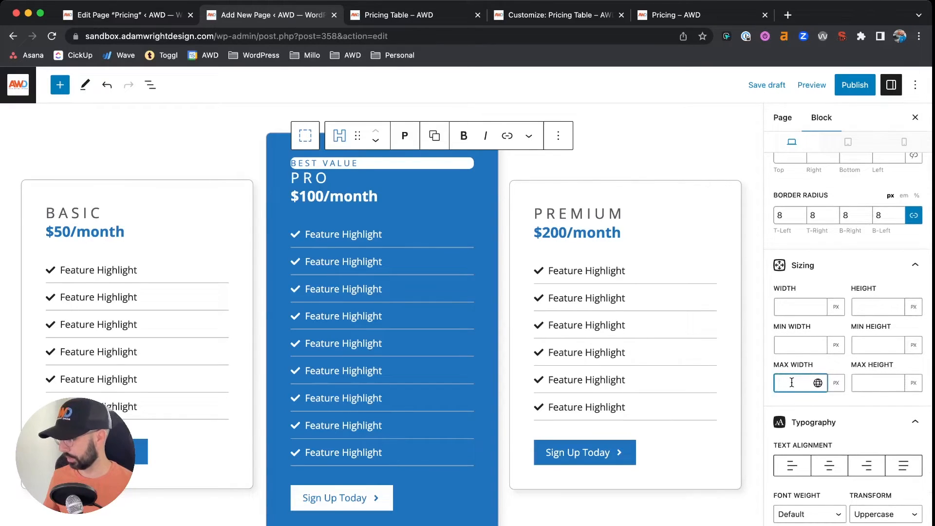
{"action": "type", "text": "50"}
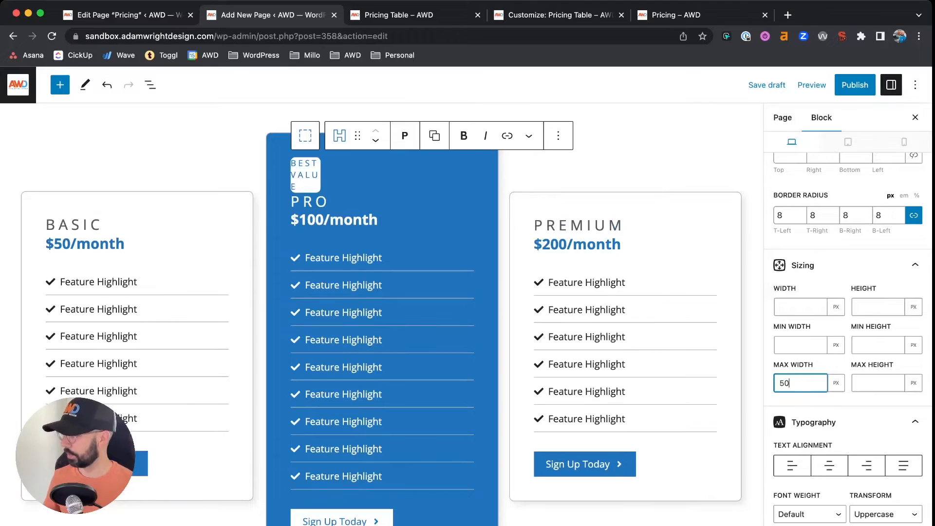
{"action": "type", "text": "%"}
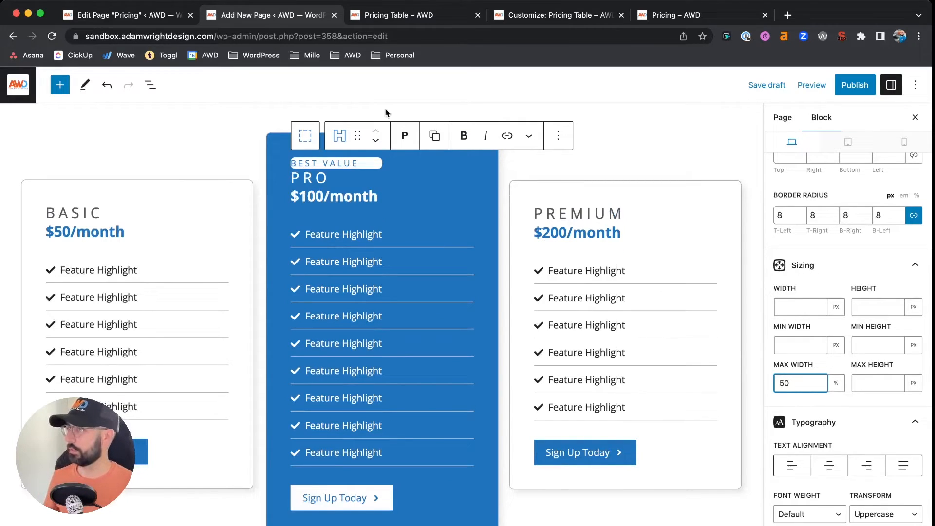
- Center the BEST VALUE text horizontally within its badge using the justify content setting
{"action": "scroll", "coordinate": [861, 384], "scroll_direction": "up", "scroll_amount": 10}
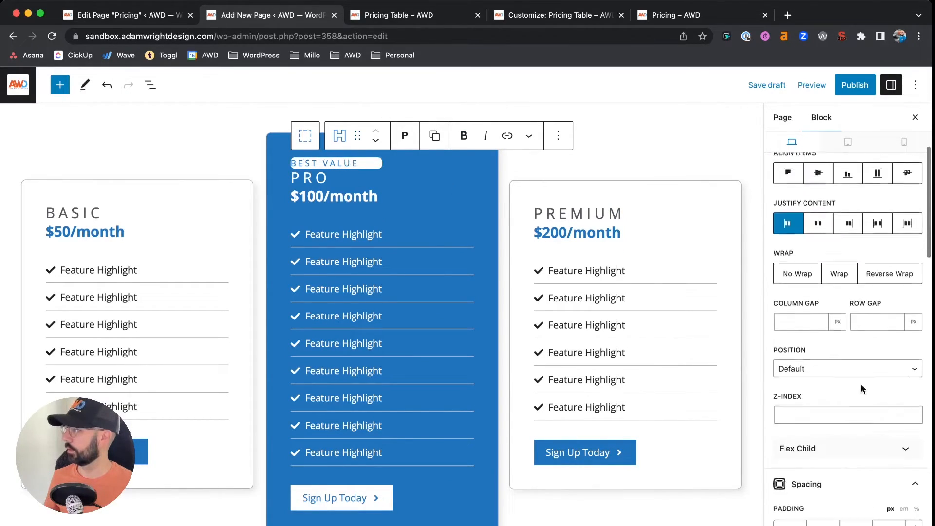
{"action": "scroll", "coordinate": [861, 384], "scroll_direction": "up", "scroll_amount": 5}
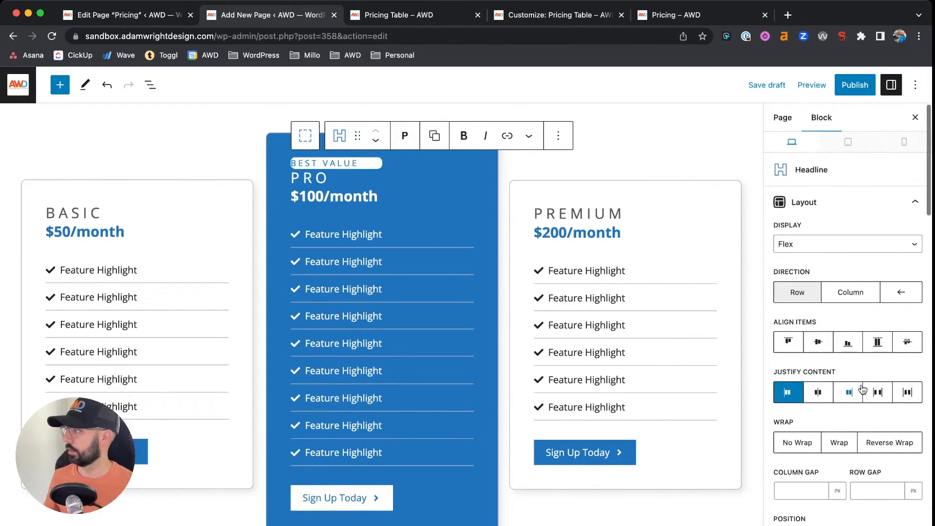
{"action": "left_click", "coordinate": [822, 395]}
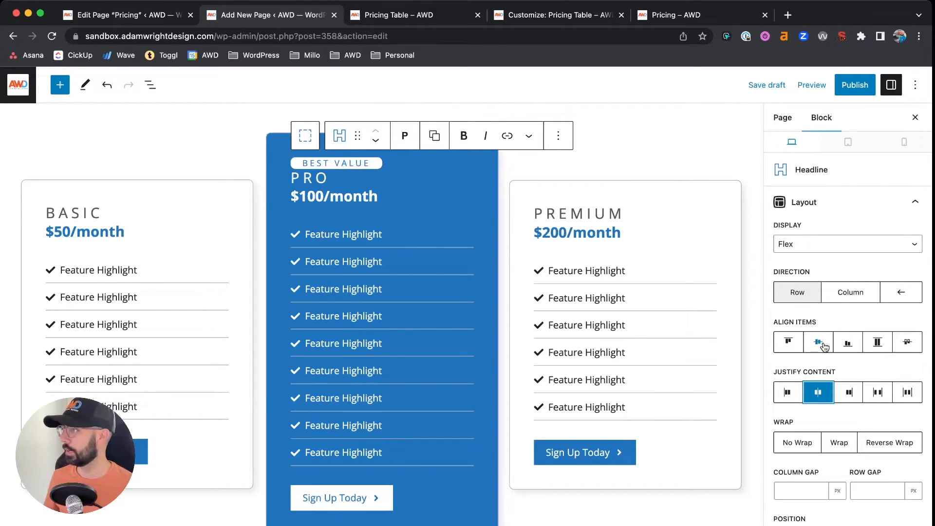
- Set the BEST VALUE badge's top margin to -50 px
{"action": "scroll", "coordinate": [831, 343], "scroll_direction": "down", "scroll_amount": 6}
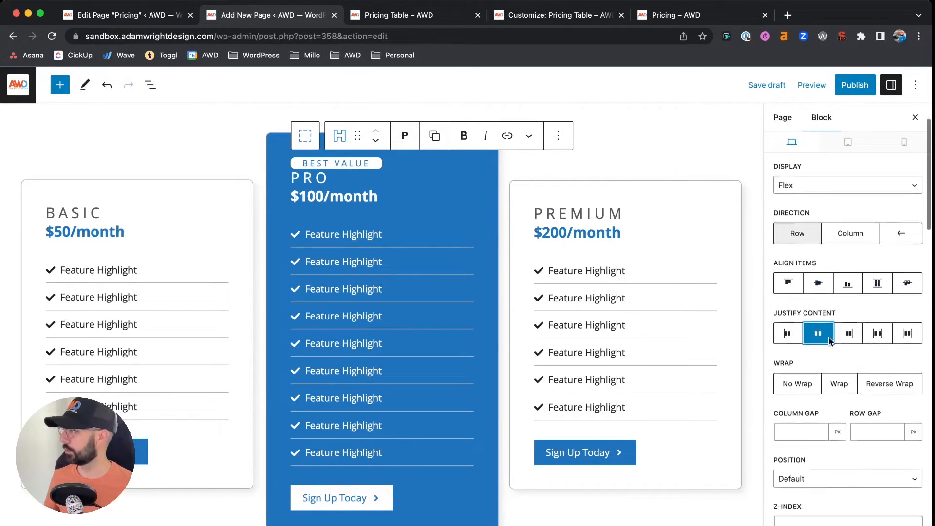
{"action": "scroll", "coordinate": [829, 341], "scroll_direction": "down", "scroll_amount": 4}
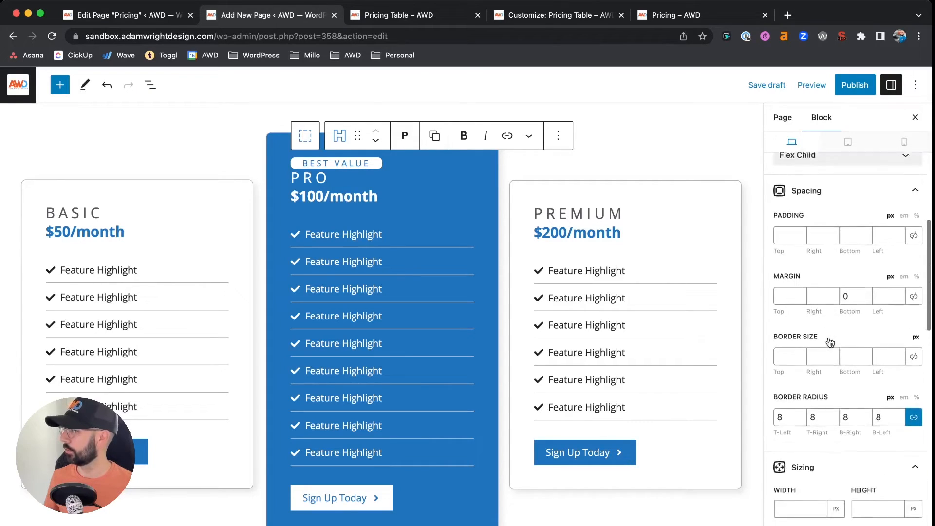
{"action": "left_click", "coordinate": [784, 286]}
{"action": "type", "text": "-50"}
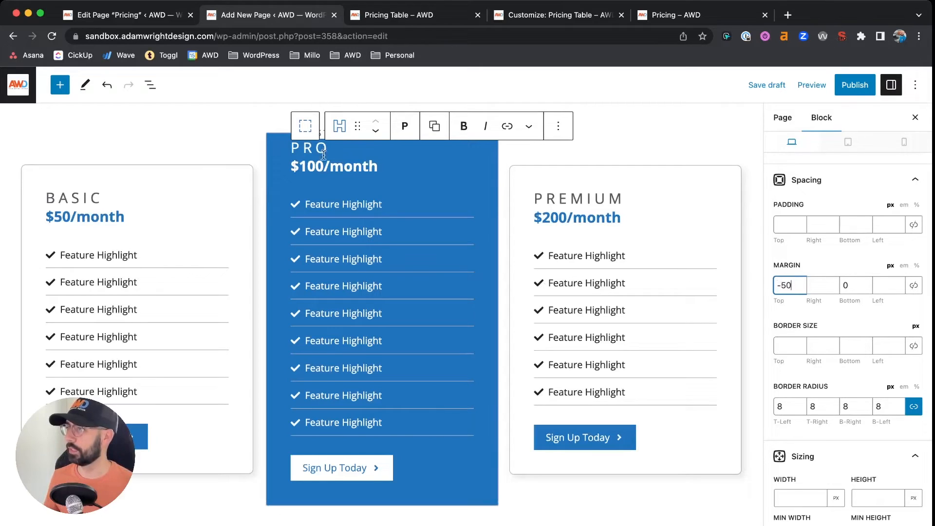
- Set the BEST VALUE badge's bottom margin to 30 px
{"action": "double_click", "coordinate": [852, 285]}
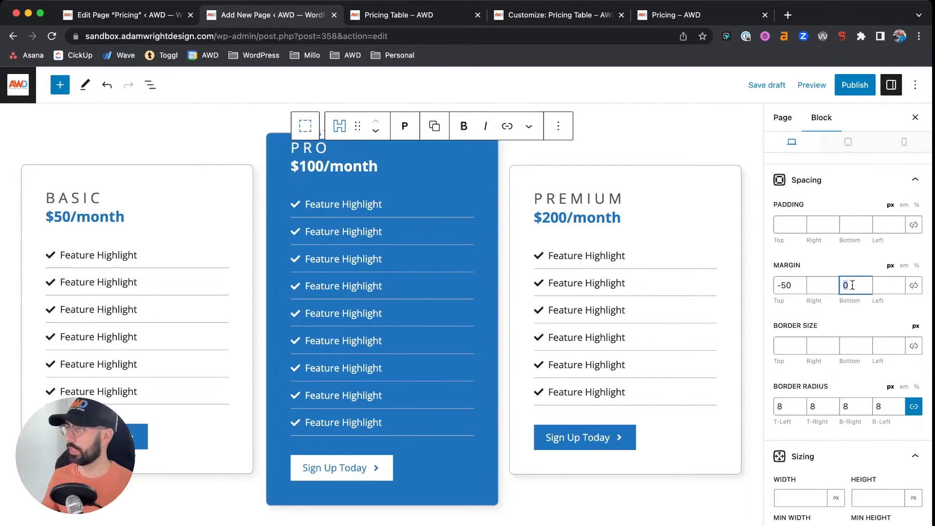
{"action": "type", "text": "30"}
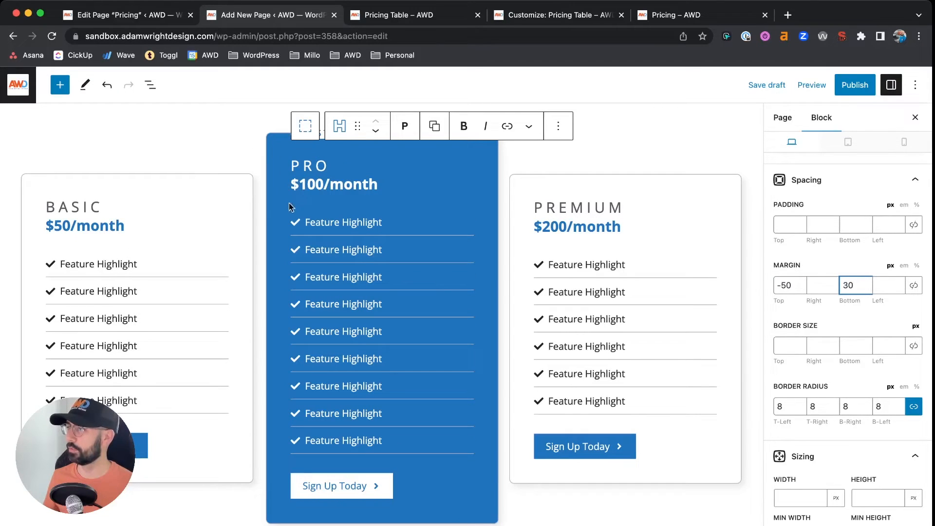
{"action": "left_click", "coordinate": [304, 219]}
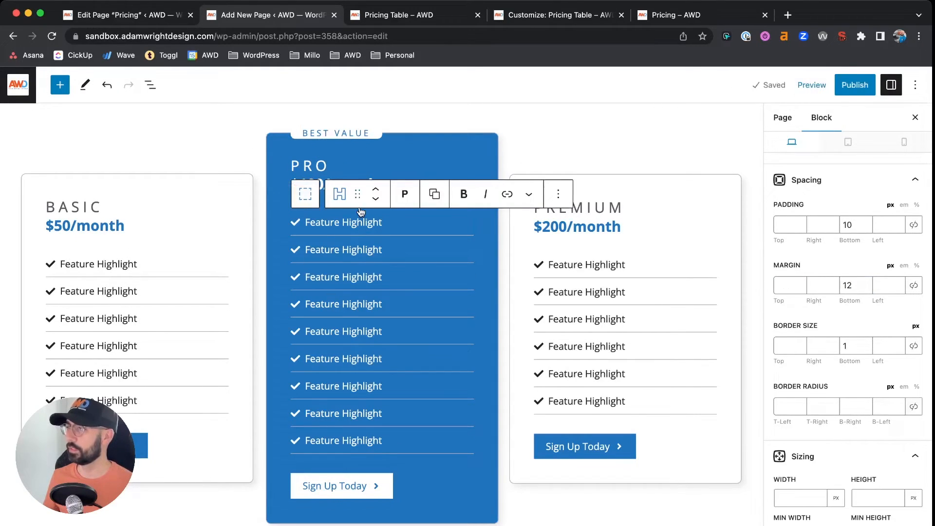
{"action": "left_click", "coordinate": [316, 134]}
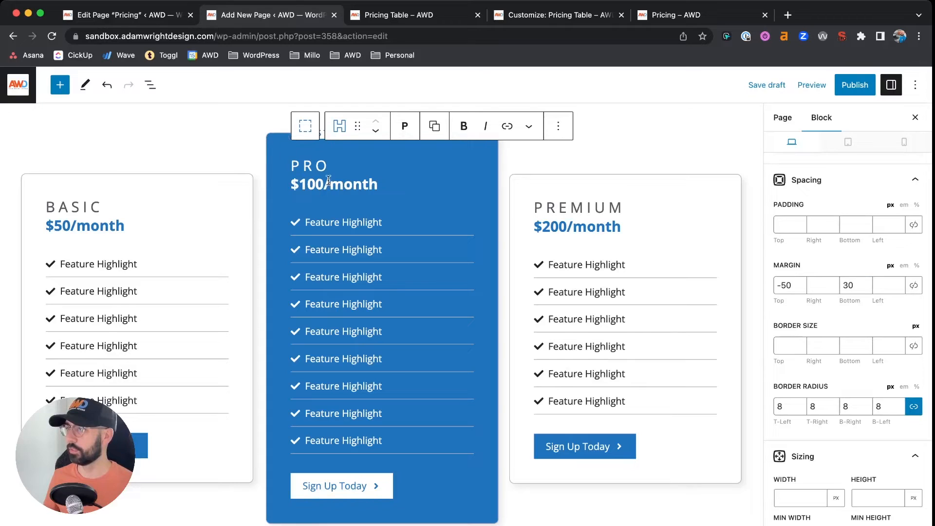
{"action": "left_click", "coordinate": [323, 164]}
{"action": "left_click", "coordinate": [318, 191]}
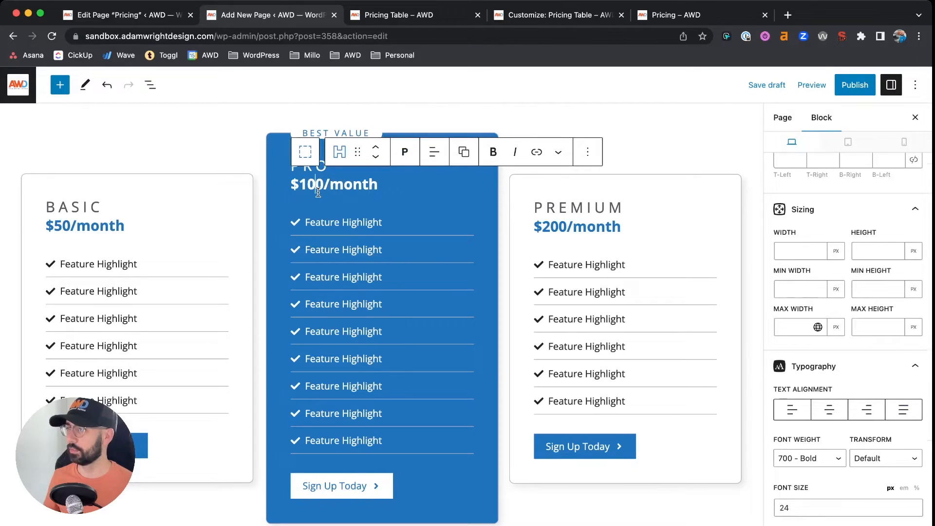
{"action": "left_click", "coordinate": [303, 217]}
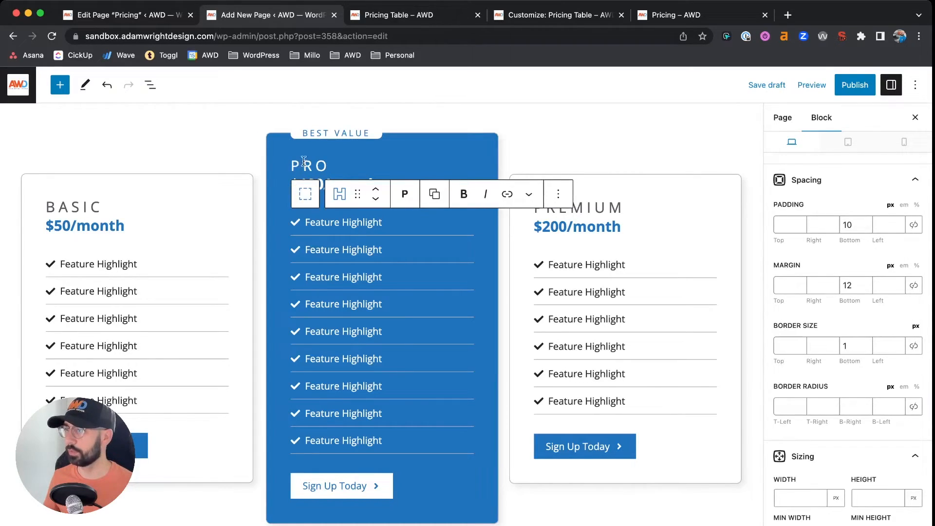
- Give the BEST VALUE badge a 1 px border, linked across all four sides
{"action": "left_click", "coordinate": [306, 131]}
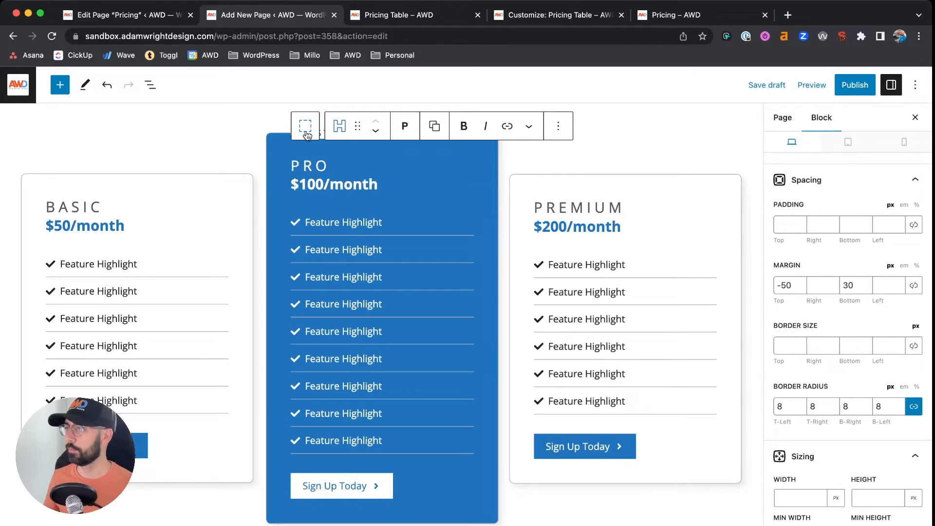
{"action": "scroll", "coordinate": [818, 379], "scroll_direction": "down", "scroll_amount": 1}
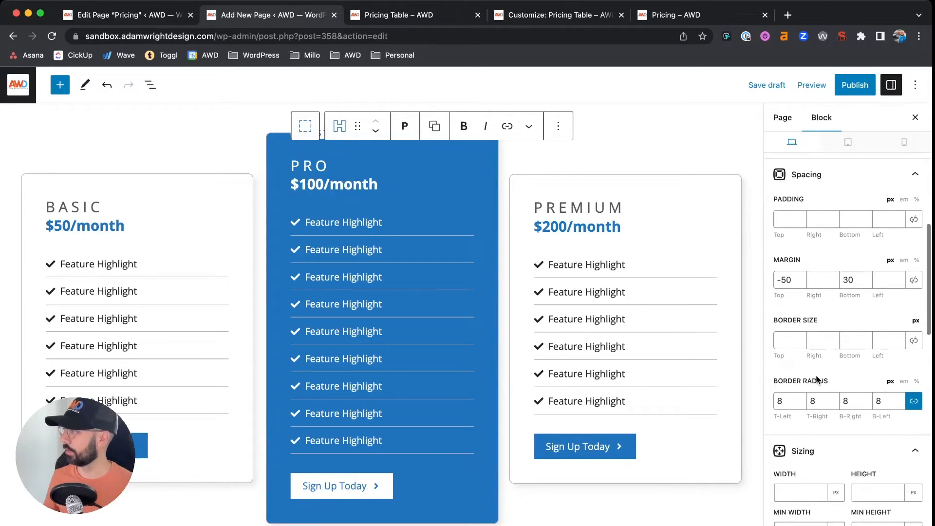
{"action": "left_click", "coordinate": [782, 341]}
{"action": "type", "text": "1"}
{"action": "left_click", "coordinate": [913, 341]}
- Color the BEST VALUE badge's border with the blue palette swatch
{"action": "scroll", "coordinate": [837, 302], "scroll_direction": "down", "scroll_amount": 5}
{"action": "scroll", "coordinate": [839, 305], "scroll_direction": "down", "scroll_amount": 10}
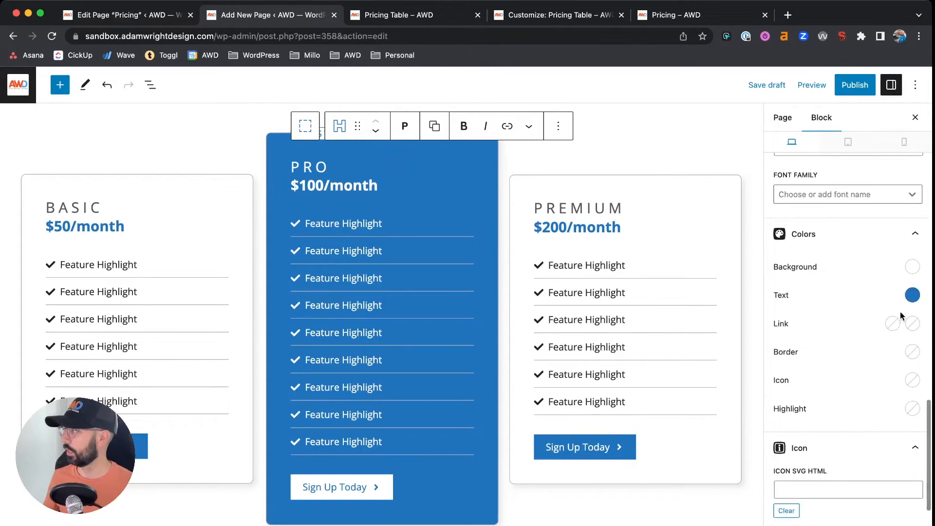
{"action": "left_click", "coordinate": [912, 353]}
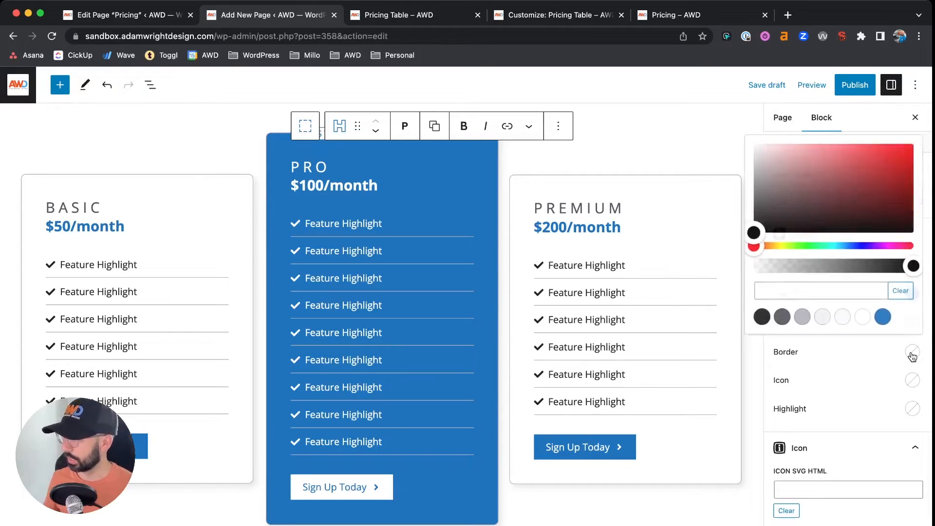
{"action": "left_click", "coordinate": [880, 319]}
{"action": "left_click", "coordinate": [393, 195]}
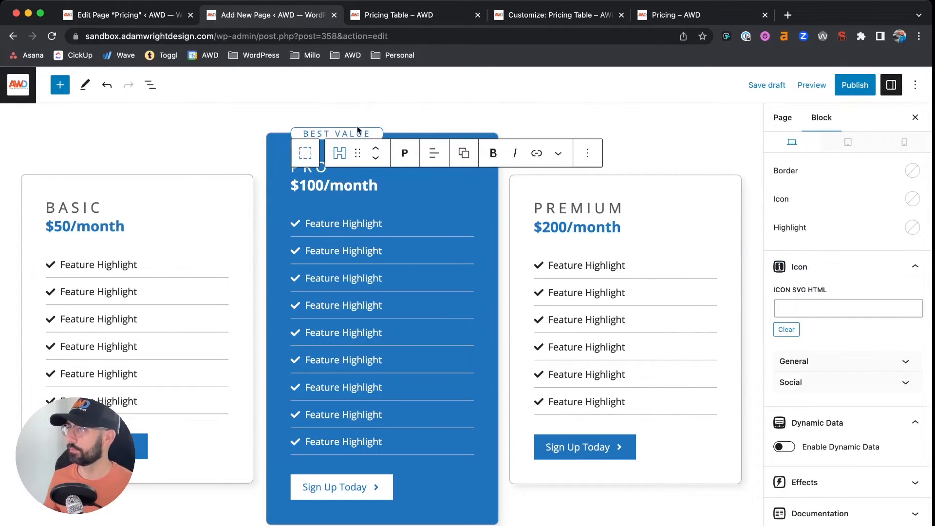
{"action": "left_click", "coordinate": [418, 134]}
{"action": "left_click", "coordinate": [427, 179]}
{"action": "left_click", "coordinate": [587, 268]}
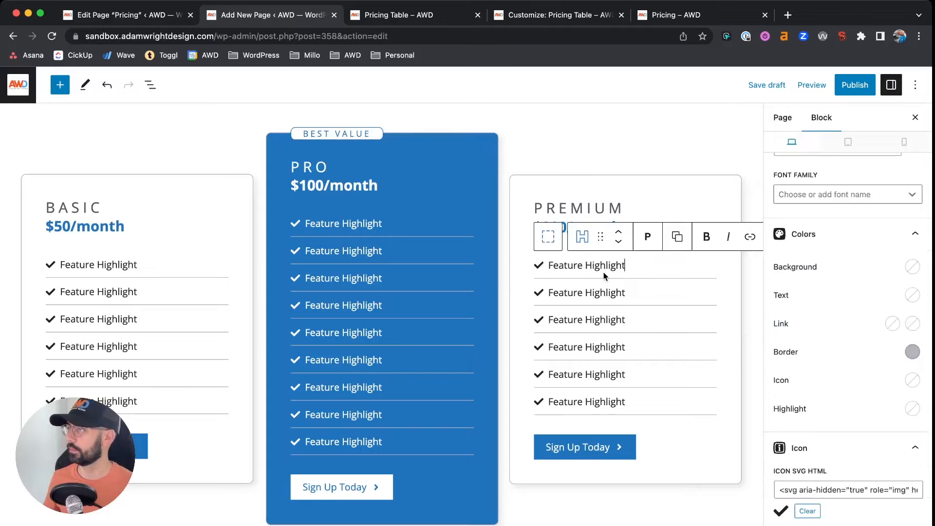
- Save the draft and check all three pricing cards on the Pricing Table preview page
{"action": "left_click", "coordinate": [759, 86]}
{"action": "left_click", "coordinate": [403, 15]}
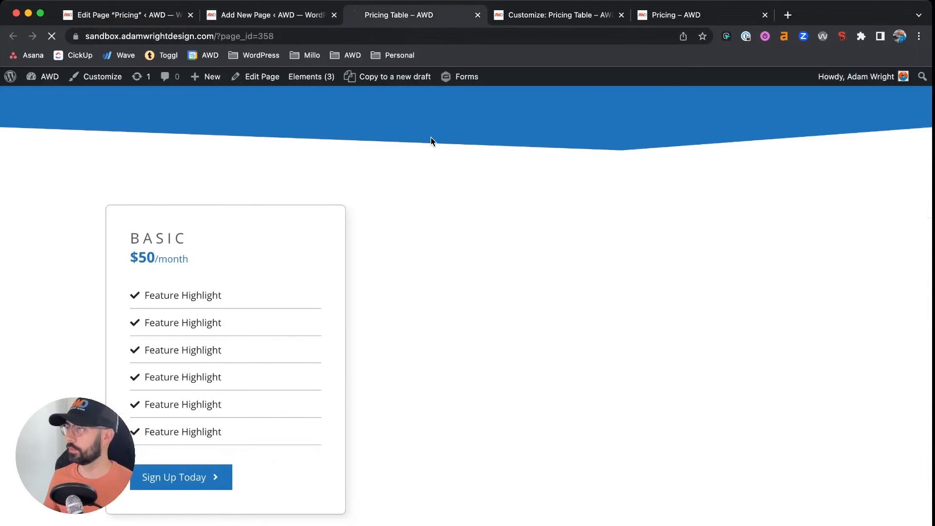
{"action": "scroll", "coordinate": [420, 306], "scroll_direction": "down", "scroll_amount": 5}
{"action": "scroll", "coordinate": [420, 306], "scroll_direction": "up", "scroll_amount": 2}
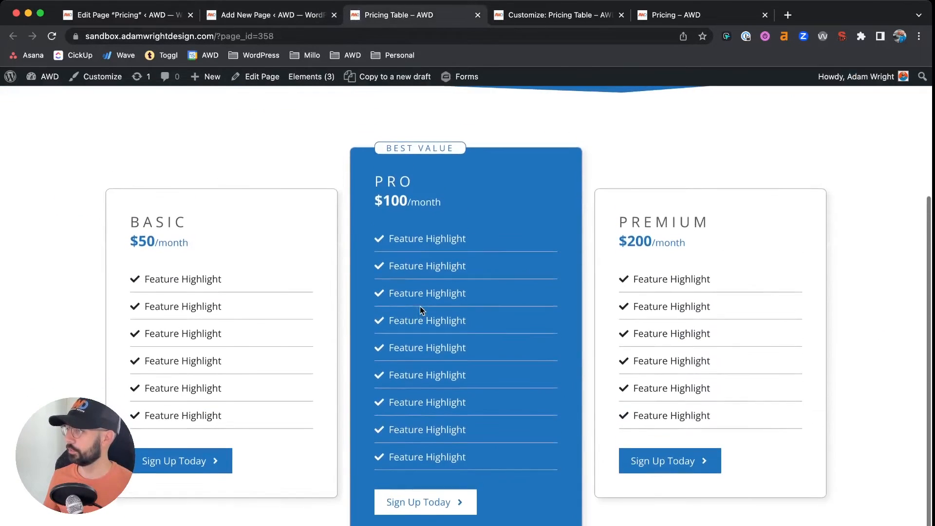
{"action": "scroll", "coordinate": [284, 174], "scroll_direction": "up", "scroll_amount": 1}
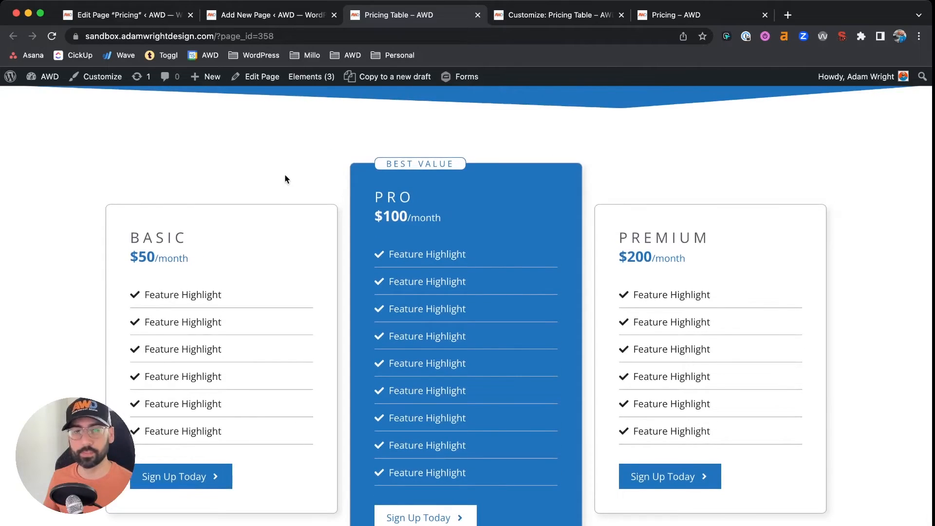
{"action": "scroll", "coordinate": [285, 179], "scroll_direction": "down", "scroll_amount": 1}
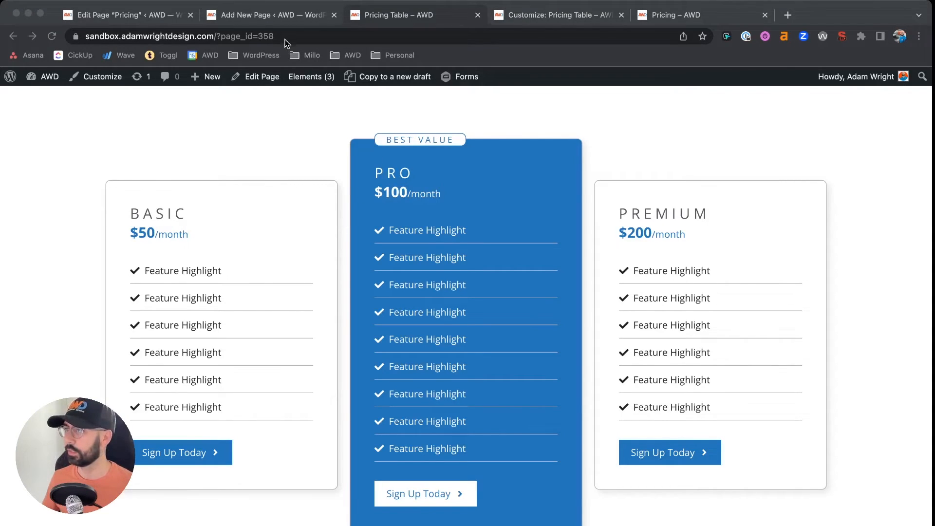
- Return to the page editor and switch to the tablet view to examine the pricing cards' layout
{"action": "left_click", "coordinate": [287, 18]}
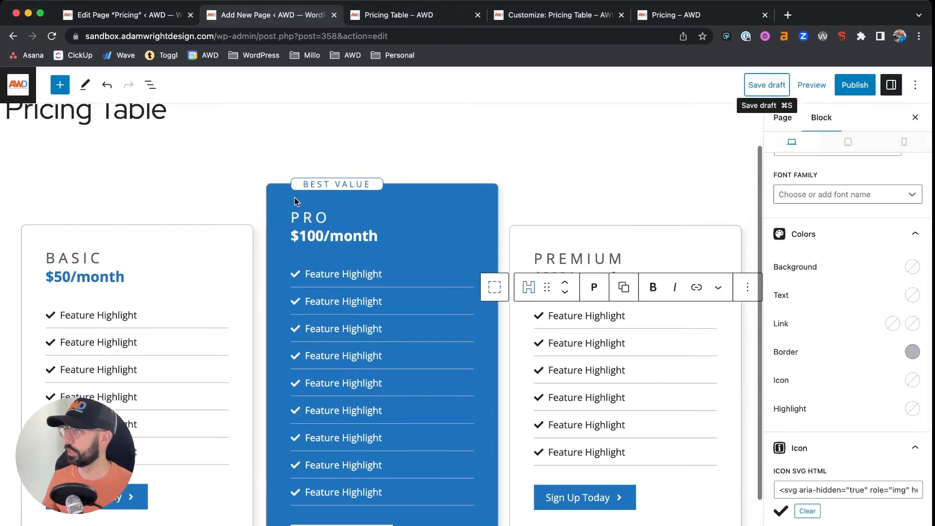
{"action": "left_click", "coordinate": [296, 201]}
{"action": "scroll", "coordinate": [189, 221], "scroll_direction": "up", "scroll_amount": 1}
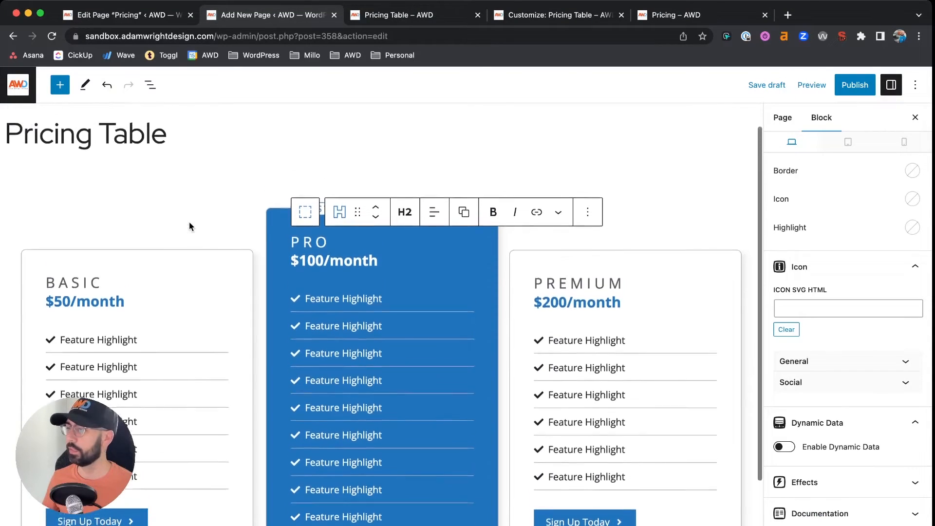
{"action": "left_click", "coordinate": [305, 214]}
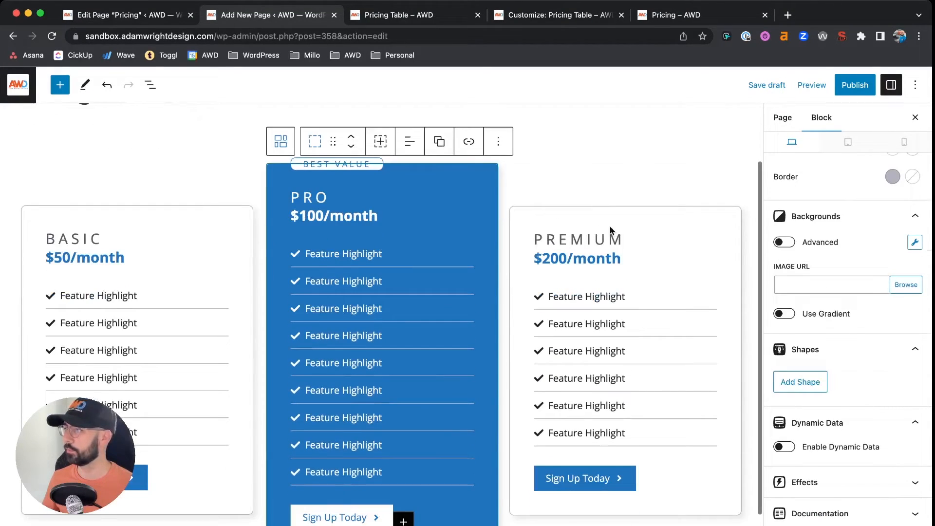
{"action": "left_click", "coordinate": [850, 141]}
{"action": "scroll", "coordinate": [437, 222], "scroll_direction": "down", "scroll_amount": 2}
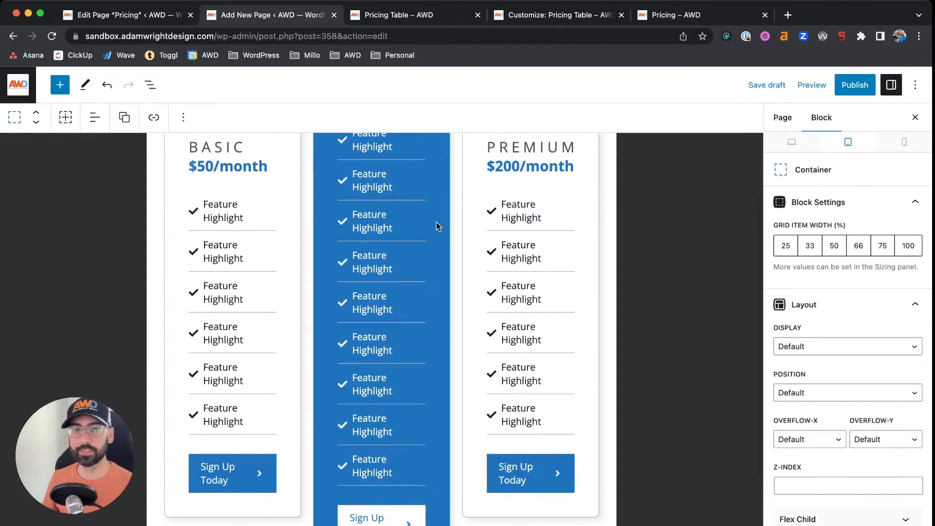
{"action": "scroll", "coordinate": [436, 222], "scroll_direction": "up", "scroll_amount": 3}
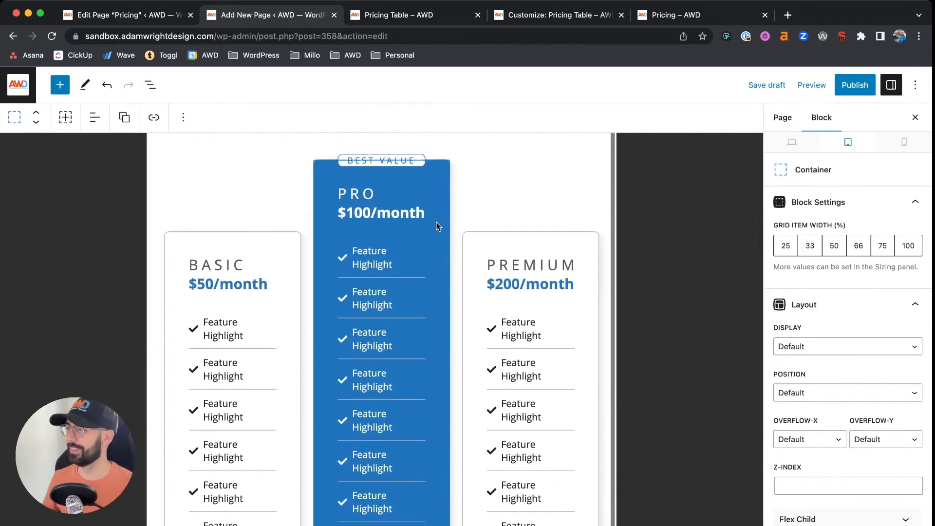
- Set the horizontal gap of the Grid holding the pricing cards to 10 px for tablet
{"action": "left_click", "coordinate": [354, 168]}
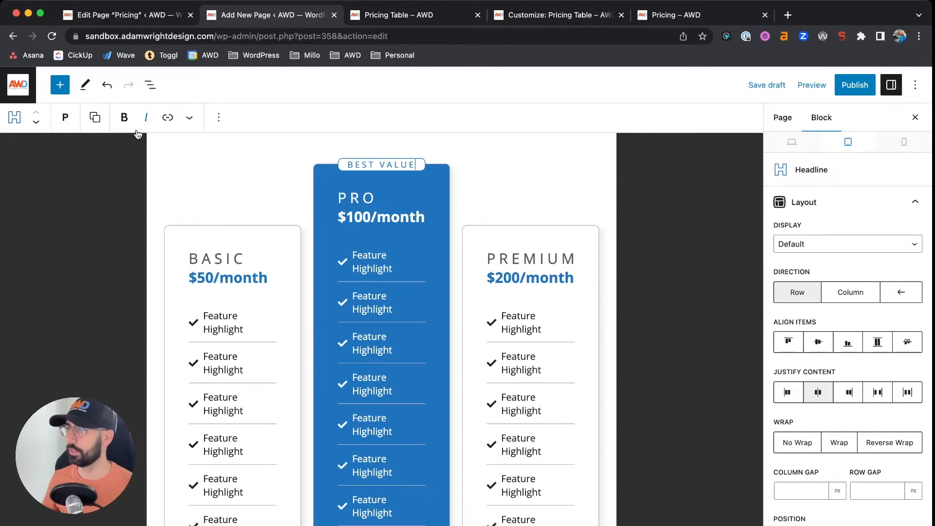
{"action": "left_click", "coordinate": [150, 86]}
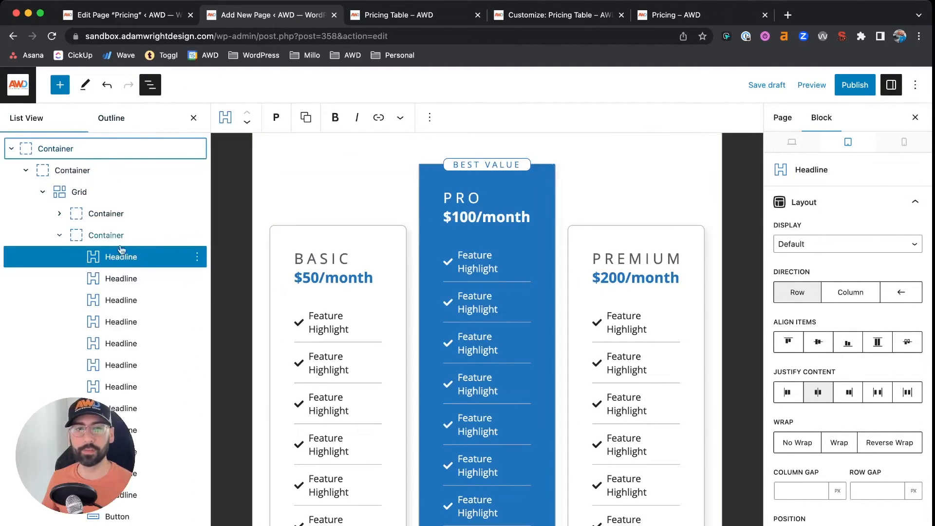
{"action": "left_click", "coordinate": [89, 194]}
{"action": "left_click", "coordinate": [796, 243]}
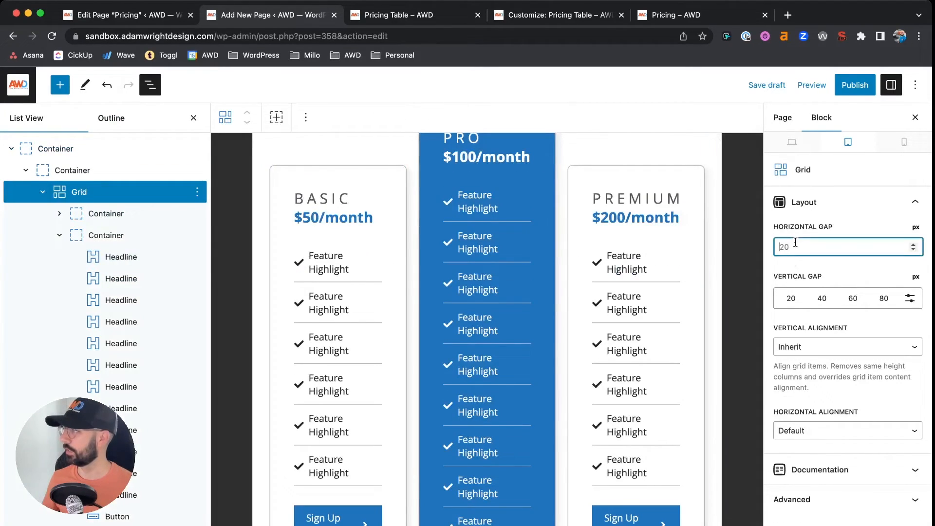
{"action": "type", "text": "10"}
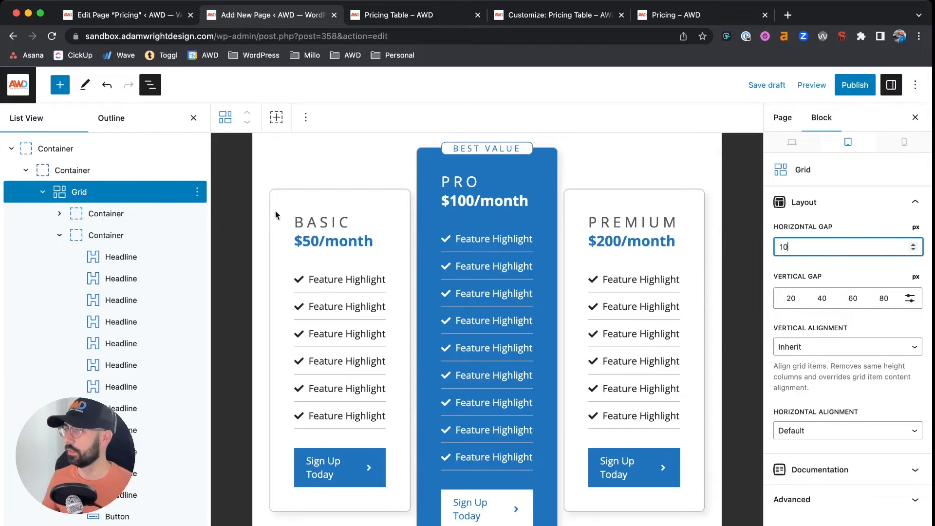
- Set the tablet padding of all three pricing card containers together to 20 px on every side
{"action": "left_click", "coordinate": [60, 235]}
{"action": "left_click", "coordinate": [97, 219]}
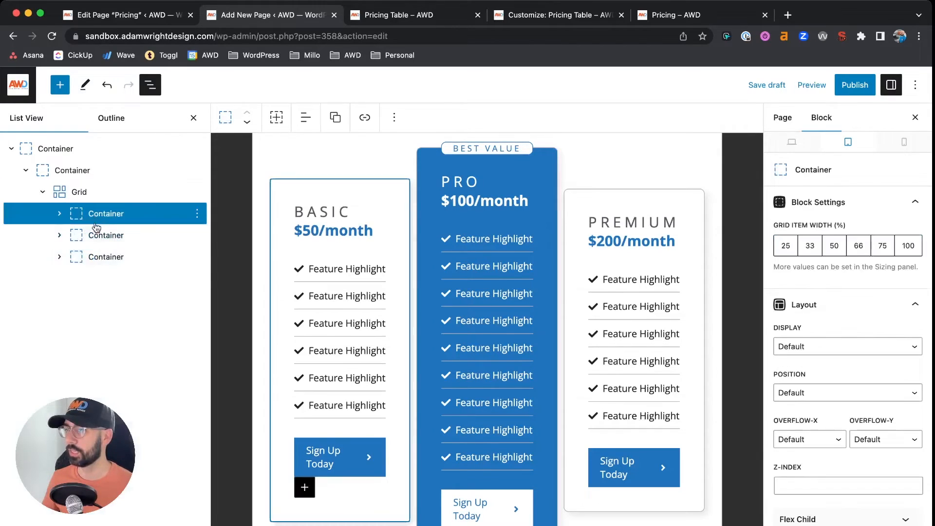
{"action": "left_click", "coordinate": [98, 257], "text": "shift"}
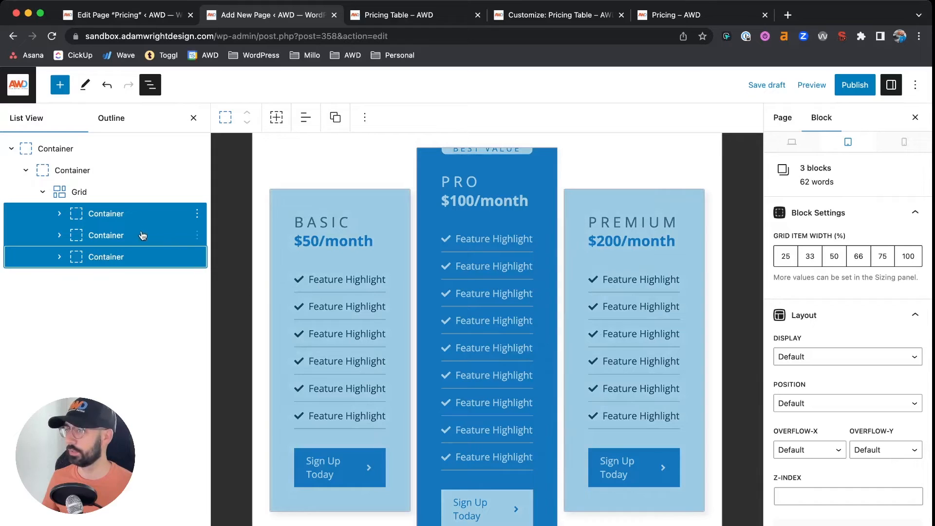
{"action": "scroll", "coordinate": [789, 302], "scroll_direction": "down", "scroll_amount": 10}
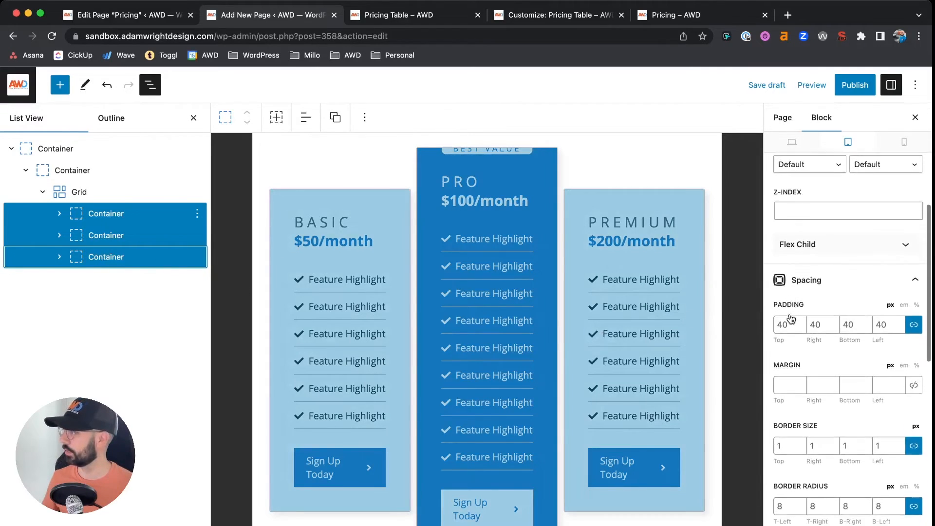
{"action": "left_click", "coordinate": [782, 248]}
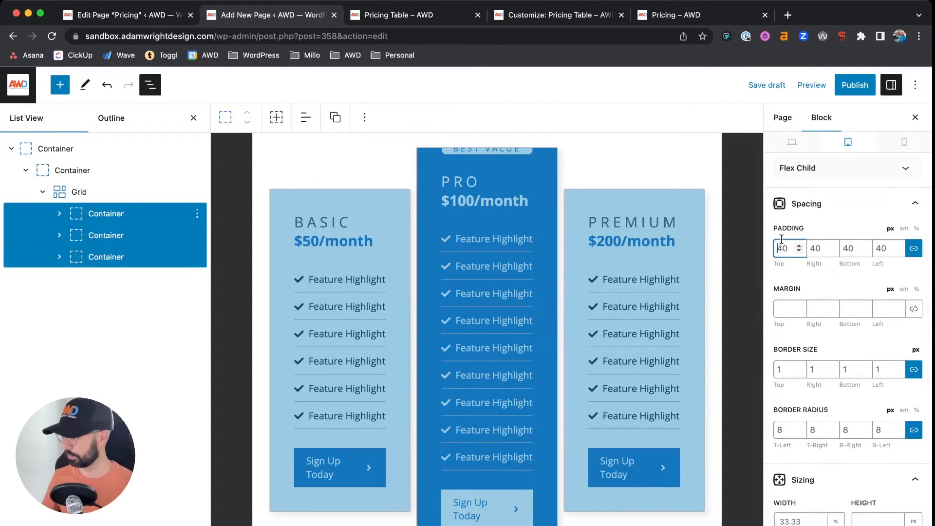
{"action": "type", "text": "20"}
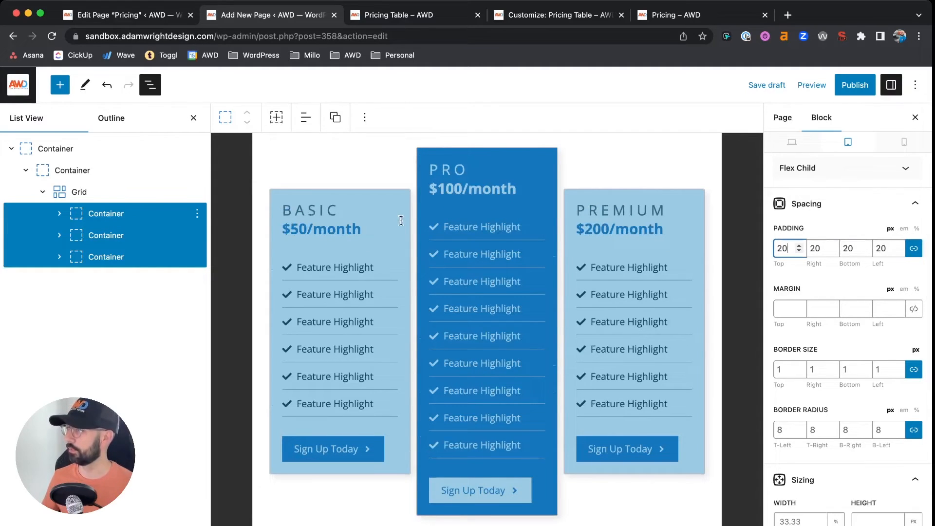
{"action": "left_click", "coordinate": [487, 271]}
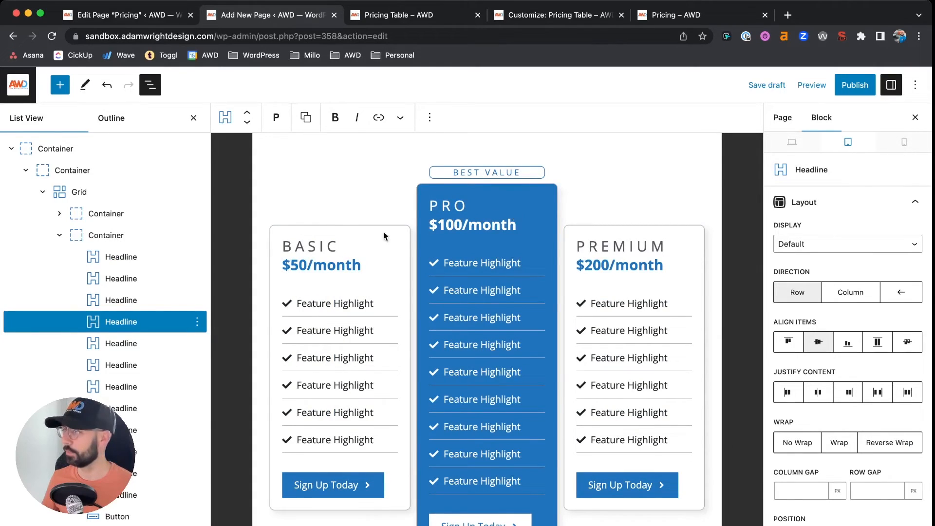
- Set the tablet font size of the BASIC and PRO plan headings to 20 px
{"action": "left_click", "coordinate": [312, 247]}
{"action": "scroll", "coordinate": [800, 359], "scroll_direction": "down", "scroll_amount": 10}
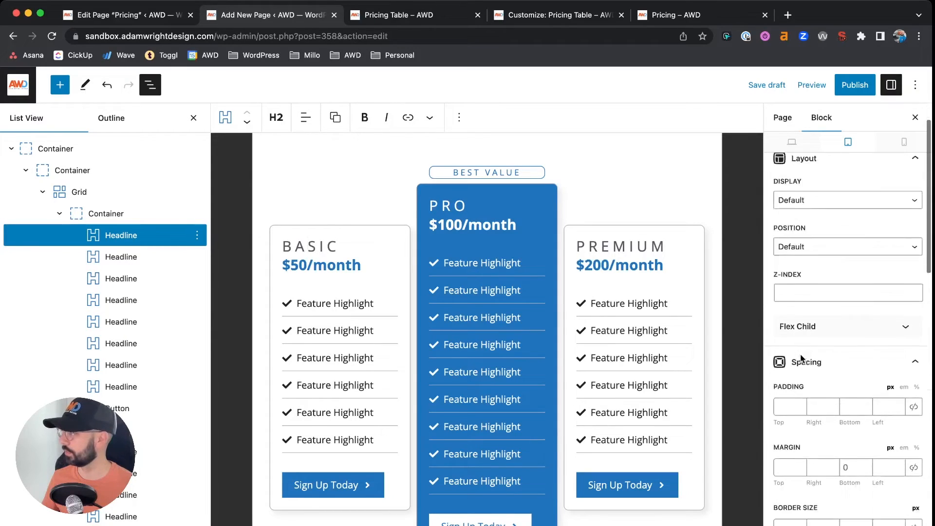
{"action": "left_click", "coordinate": [801, 355]}
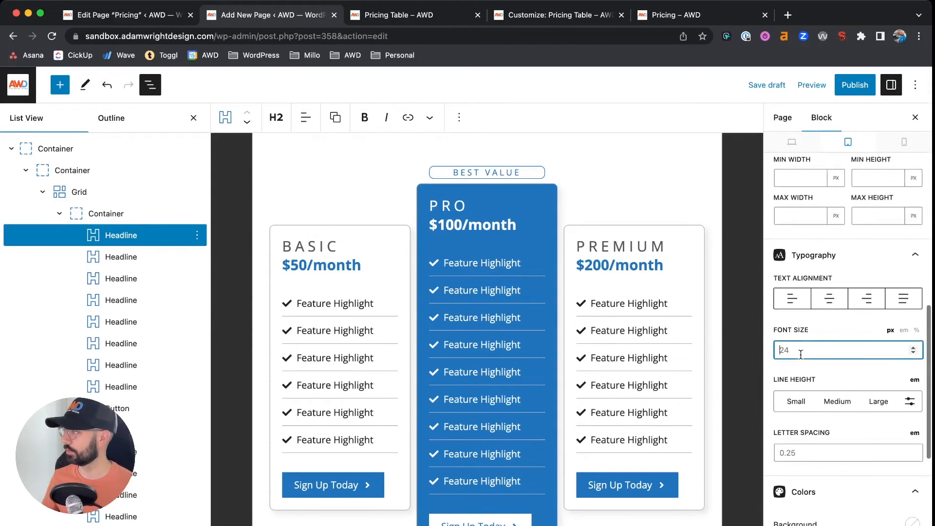
{"action": "type", "text": "20"}
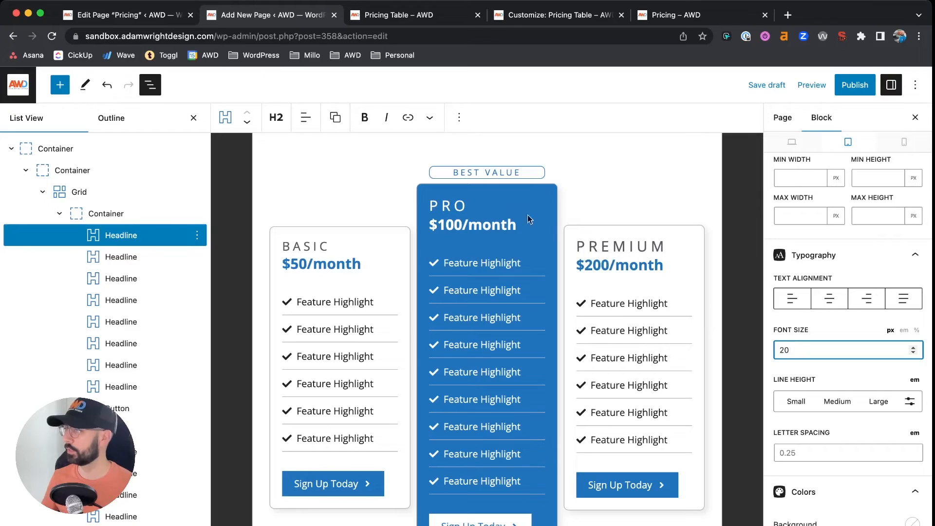
{"action": "left_click", "coordinate": [457, 207]}
{"action": "left_click", "coordinate": [797, 349]}
{"action": "type", "text": "20"}
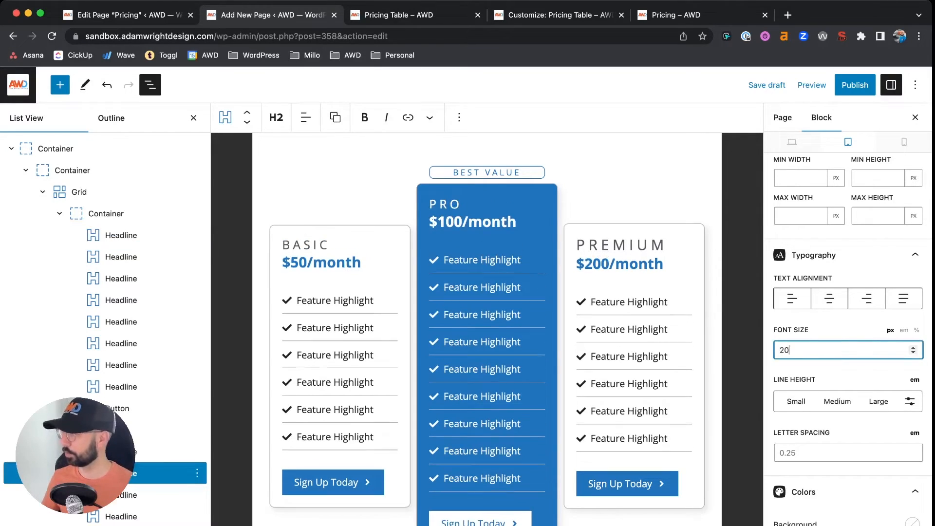
- Set the tablet font size of the PREMIUM plan heading to 20 px
{"action": "left_click", "coordinate": [653, 245]}
{"action": "left_click", "coordinate": [835, 350]}
{"action": "type", "text": "20"}
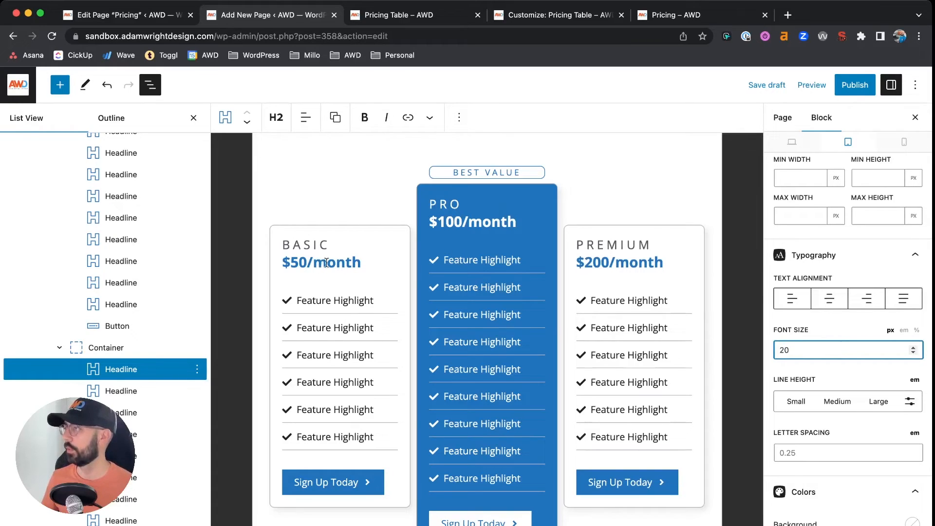
- Set the tablet top margin of the BEST VALUE badge headline to -30 px
{"action": "left_click", "coordinate": [465, 171]}
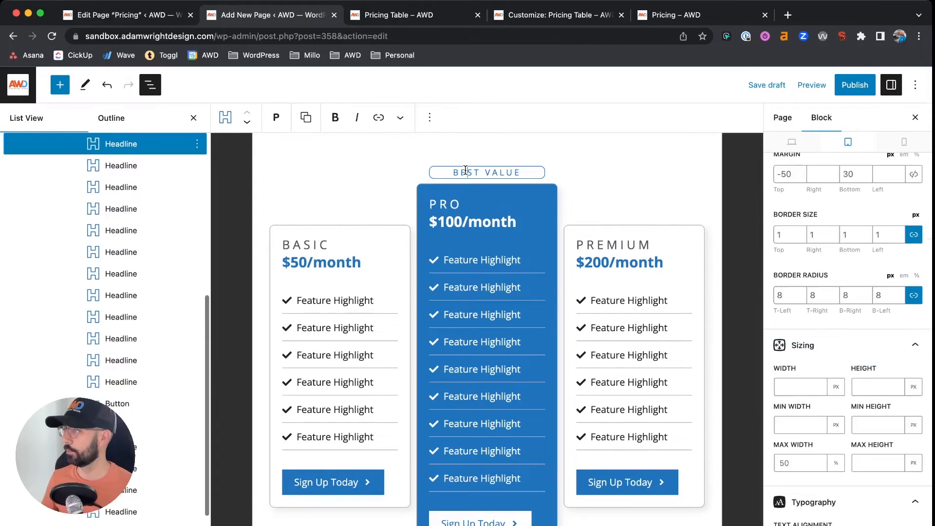
{"action": "scroll", "coordinate": [772, 312], "scroll_direction": "up", "scroll_amount": 3}
{"action": "left_click", "coordinate": [784, 278]}
{"action": "key", "text": "BackSpace"}
{"action": "key", "text": "BackSpace"}
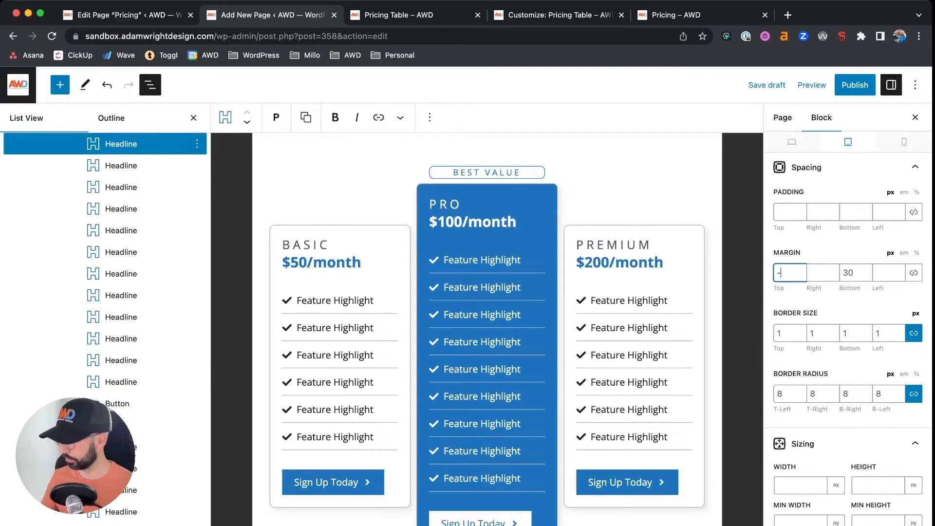
{"action": "type", "text": "30"}
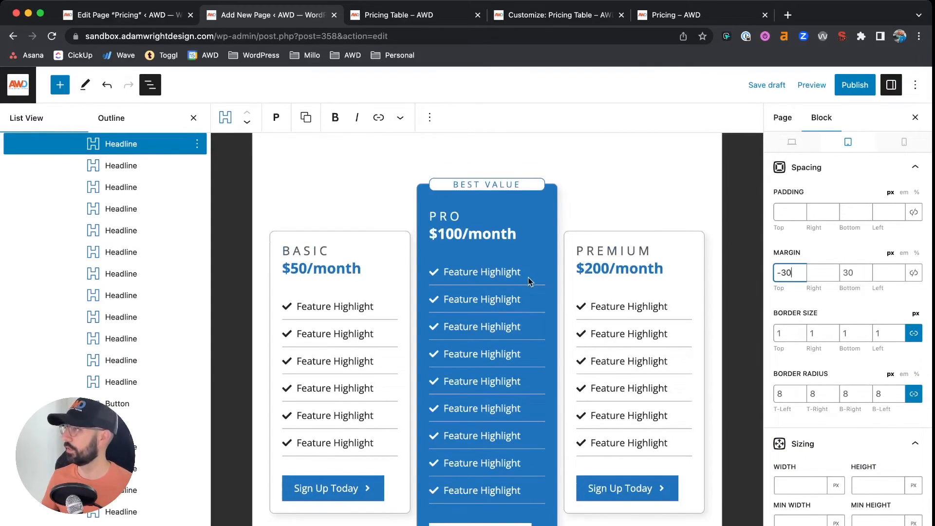
- Review the full height of the pricing cards in tablet view and save the draft
{"action": "left_click", "coordinate": [503, 268]}
{"action": "scroll", "coordinate": [485, 253], "scroll_direction": "down", "scroll_amount": 3}
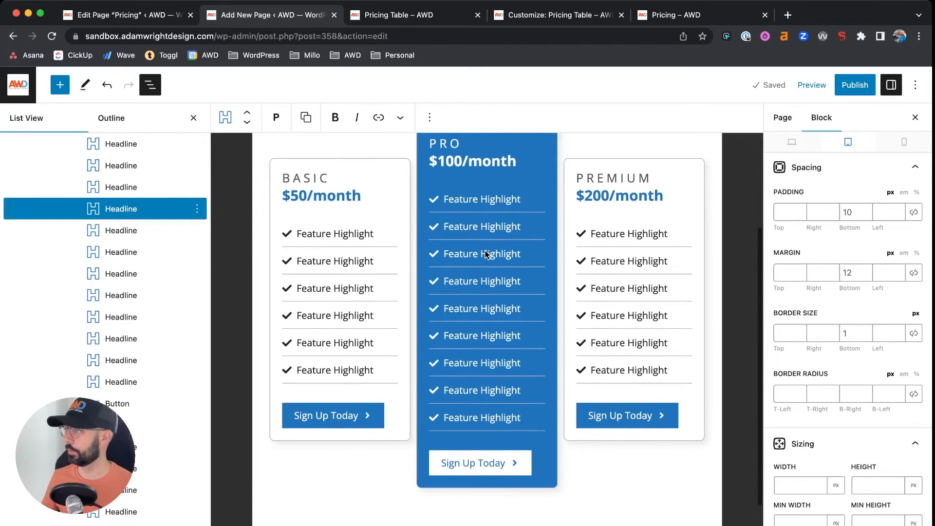
{"action": "scroll", "coordinate": [486, 253], "scroll_direction": "down", "scroll_amount": 3}
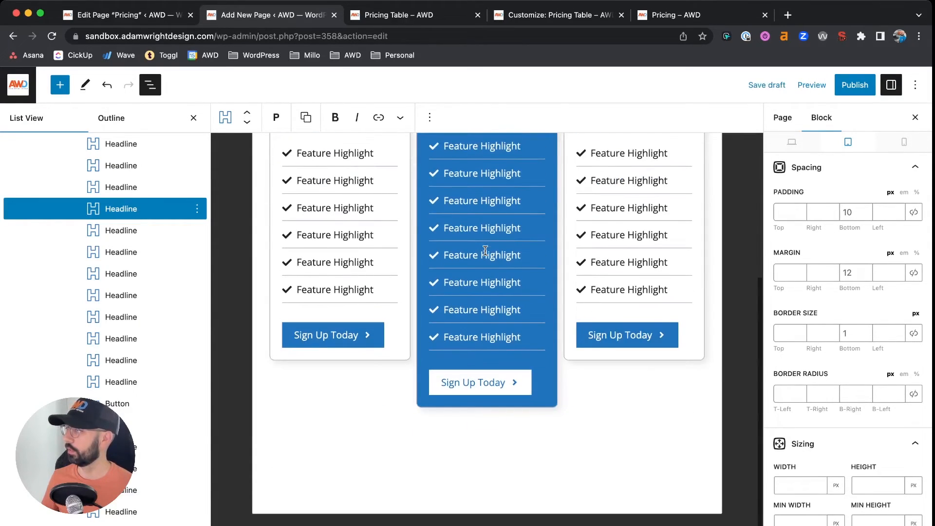
{"action": "scroll", "coordinate": [486, 250], "scroll_direction": "up", "scroll_amount": 3}
{"action": "left_click", "coordinate": [767, 86]}
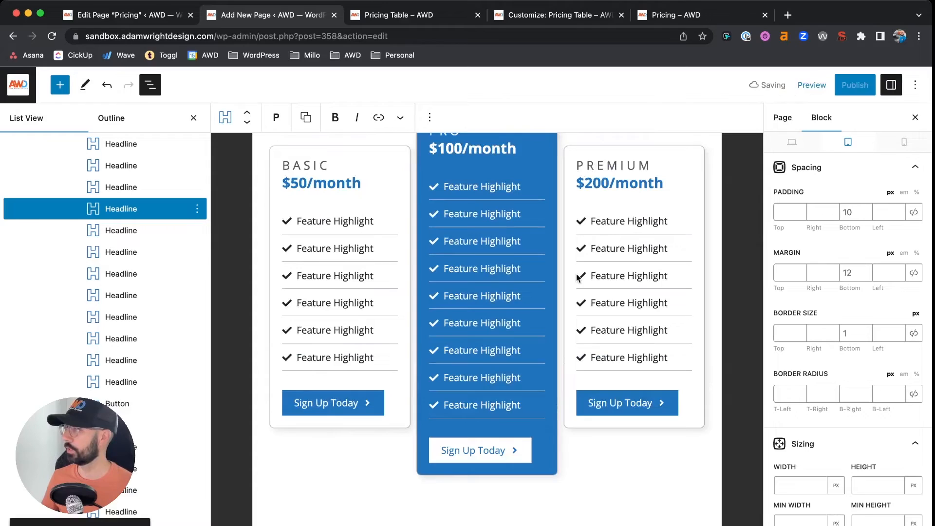
- Switch to the mobile view and set the vertical gap of the Grid holding the pricing cards to 40 px
{"action": "scroll", "coordinate": [578, 277], "scroll_direction": "up", "scroll_amount": 2}
{"action": "left_click", "coordinate": [904, 142]}
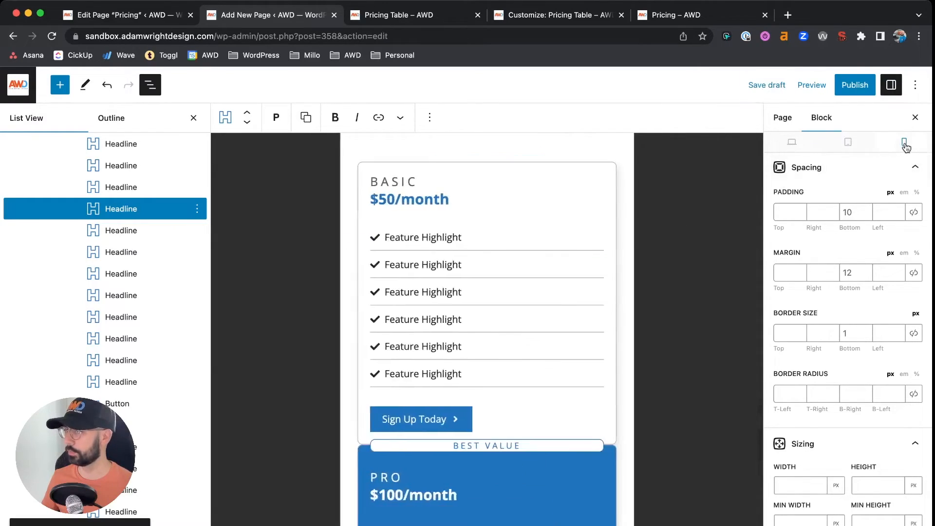
{"action": "scroll", "coordinate": [414, 295], "scroll_direction": "down", "scroll_amount": 3}
{"action": "scroll", "coordinate": [414, 295], "scroll_direction": "down", "scroll_amount": 2}
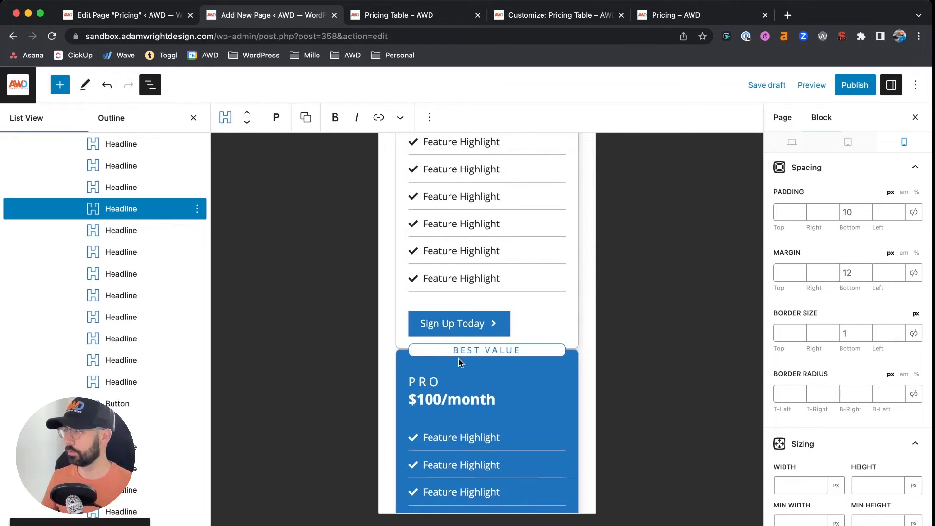
{"action": "scroll", "coordinate": [153, 334], "scroll_direction": "up", "scroll_amount": 5}
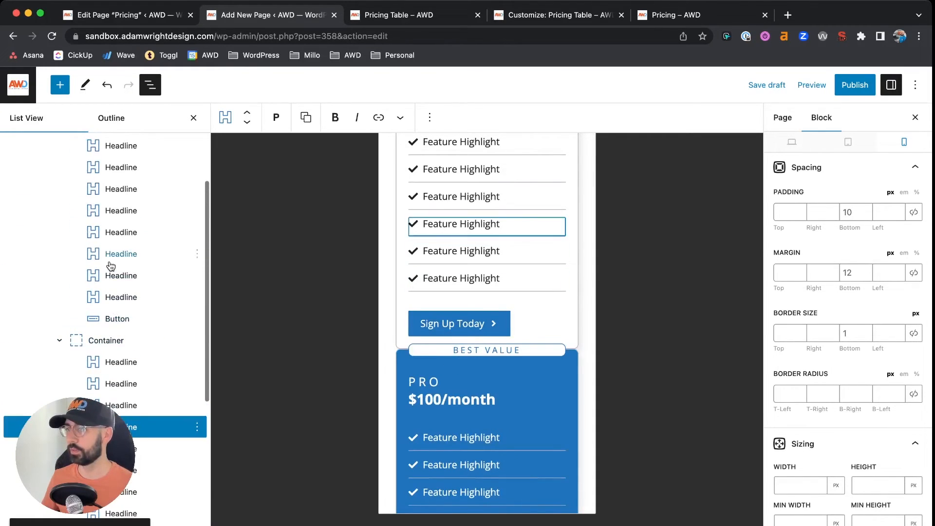
{"action": "scroll", "coordinate": [111, 265], "scroll_direction": "up", "scroll_amount": 2}
{"action": "left_click", "coordinate": [64, 194]}
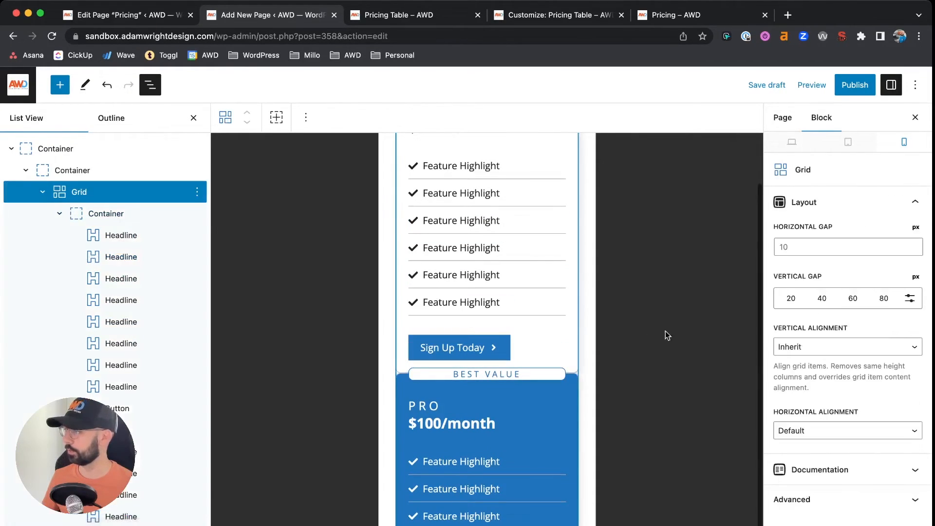
{"action": "left_click", "coordinate": [791, 299]}
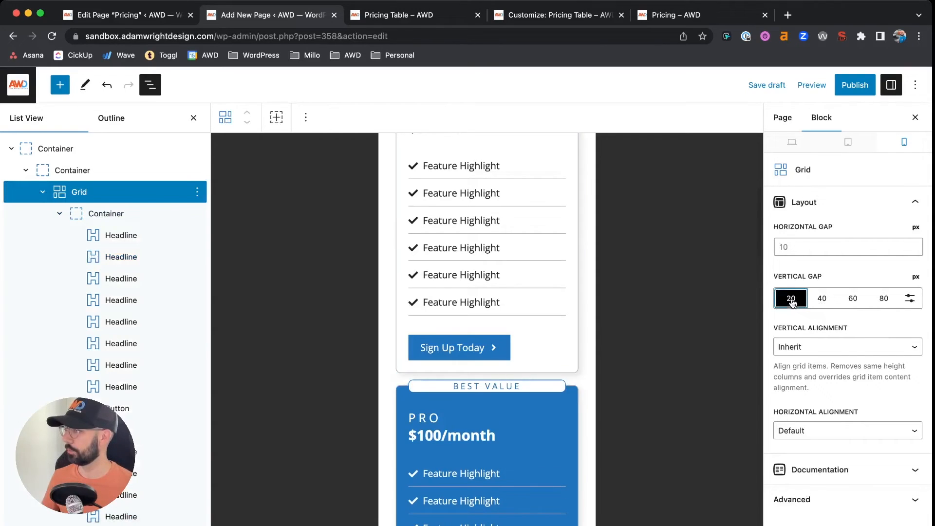
{"action": "left_click", "coordinate": [822, 299]}
{"action": "scroll", "coordinate": [518, 288], "scroll_direction": "down", "scroll_amount": 3}
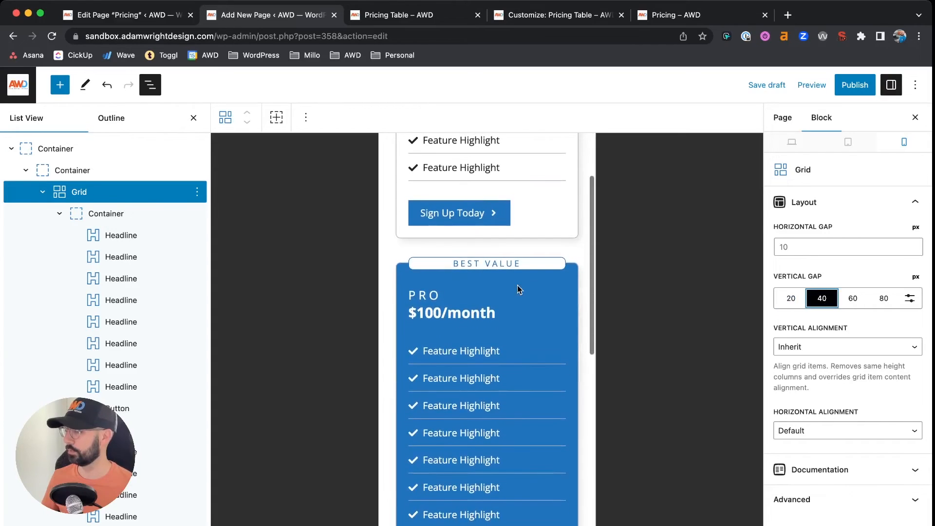
{"action": "scroll", "coordinate": [518, 288], "scroll_direction": "up", "scroll_amount": 1}
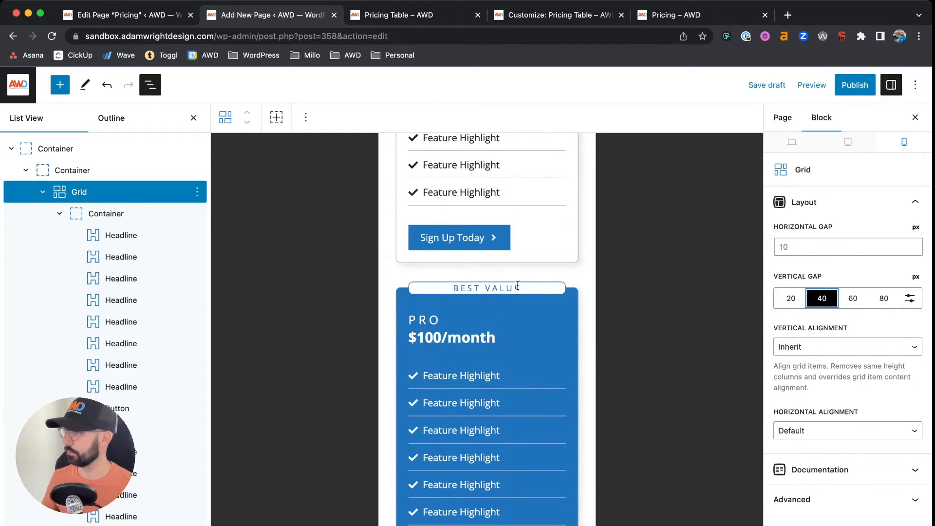
- Set the mobile padding of all three pricing card containers together to 40 px on every side
{"action": "left_click", "coordinate": [518, 288]}
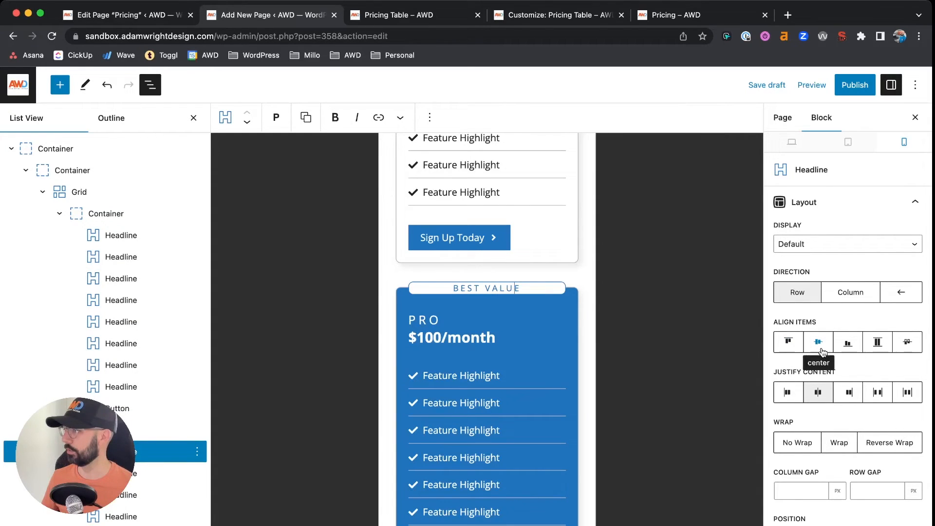
{"action": "scroll", "coordinate": [822, 352], "scroll_direction": "down", "scroll_amount": 5}
{"action": "scroll", "coordinate": [495, 376], "scroll_direction": "down", "scroll_amount": 6}
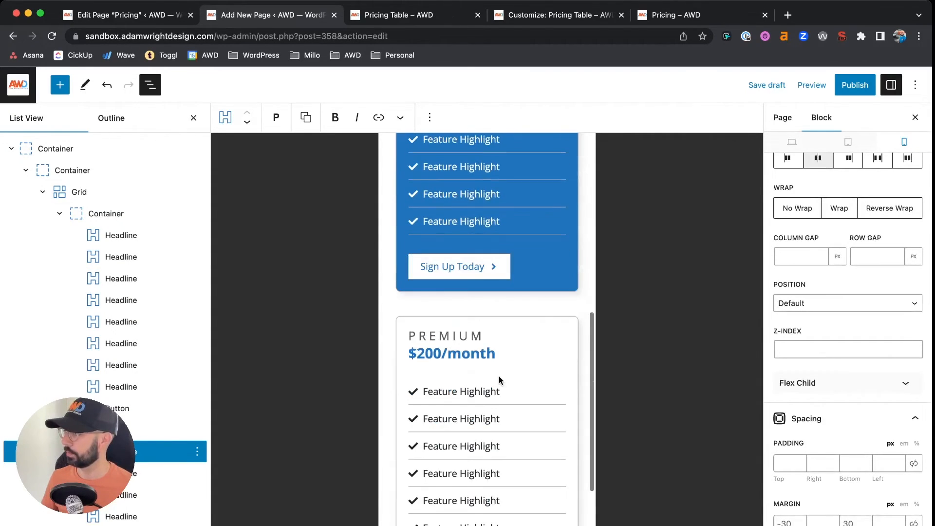
{"action": "scroll", "coordinate": [499, 381], "scroll_direction": "up", "scroll_amount": 10}
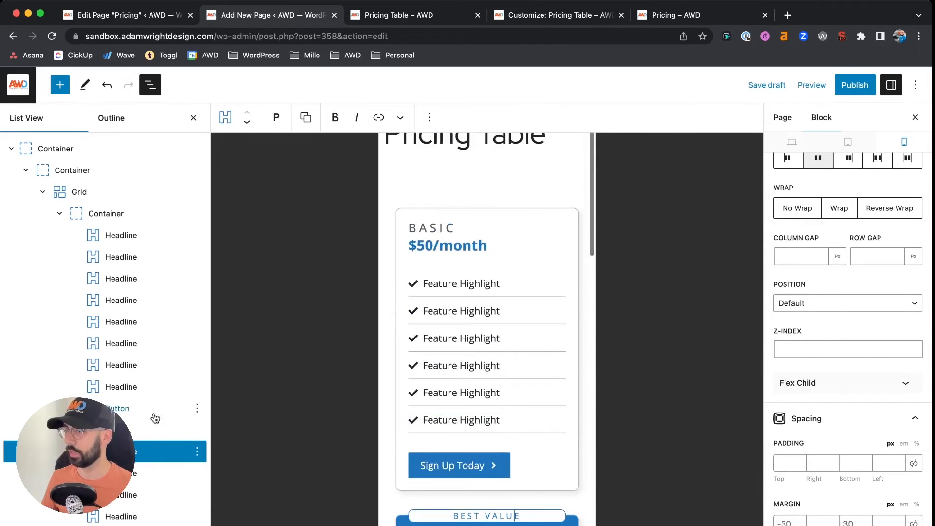
{"action": "left_click", "coordinate": [60, 215]}
{"action": "left_click", "coordinate": [59, 256]}
{"action": "left_click", "coordinate": [103, 214]}
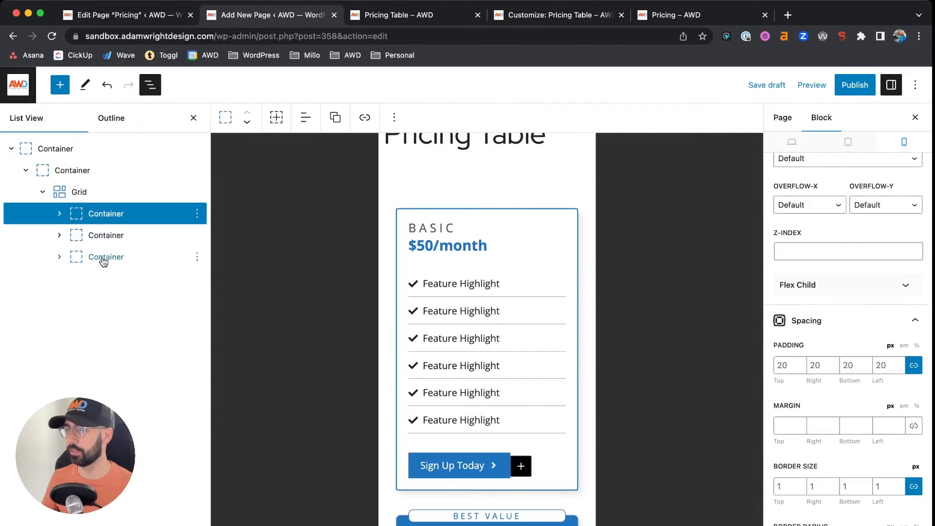
{"action": "left_click", "coordinate": [103, 262], "text": "shift"}
{"action": "scroll", "coordinate": [799, 390], "scroll_direction": "down", "scroll_amount": 8}
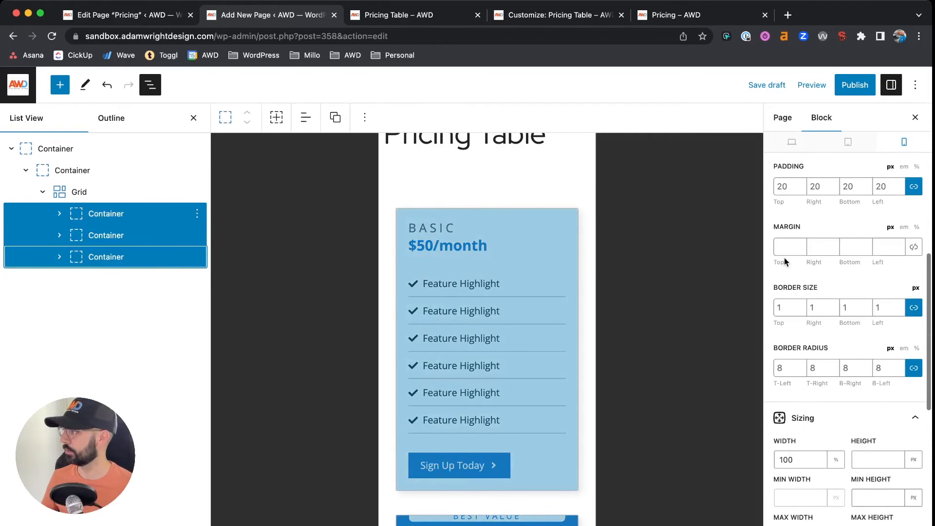
{"action": "left_click", "coordinate": [777, 185]}
{"action": "type", "text": "40"}
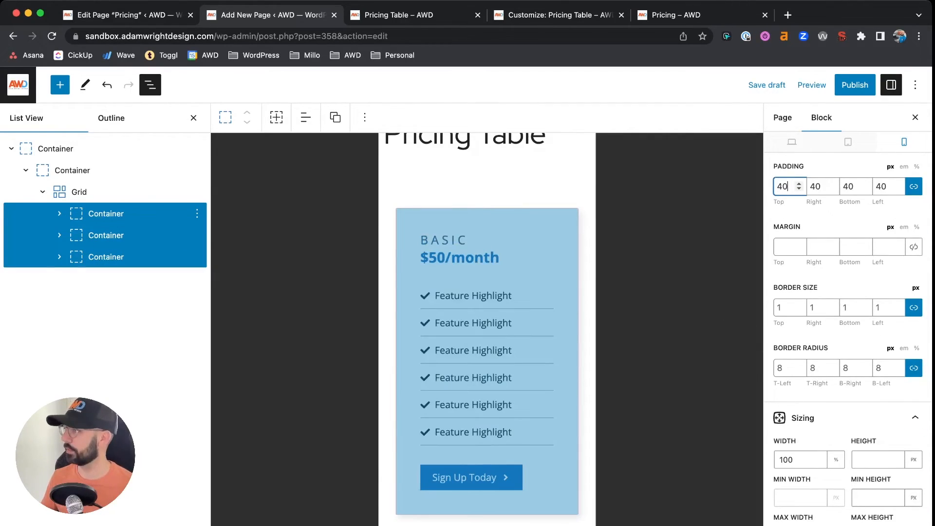
{"action": "left_click", "coordinate": [467, 218]}
- Set the mobile top margin of the BEST VALUE badge headline to -50 px
{"action": "scroll", "coordinate": [521, 184], "scroll_direction": "down", "scroll_amount": 6}
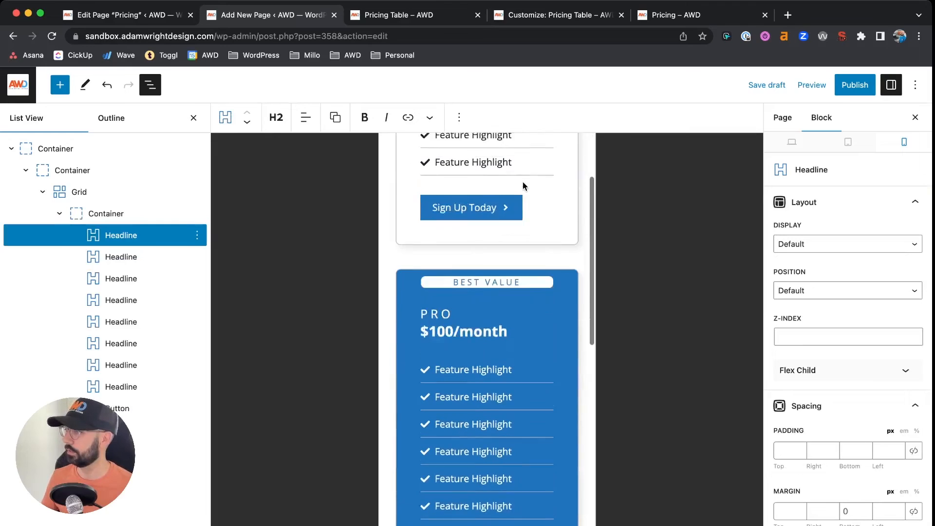
{"action": "left_click", "coordinate": [475, 260]}
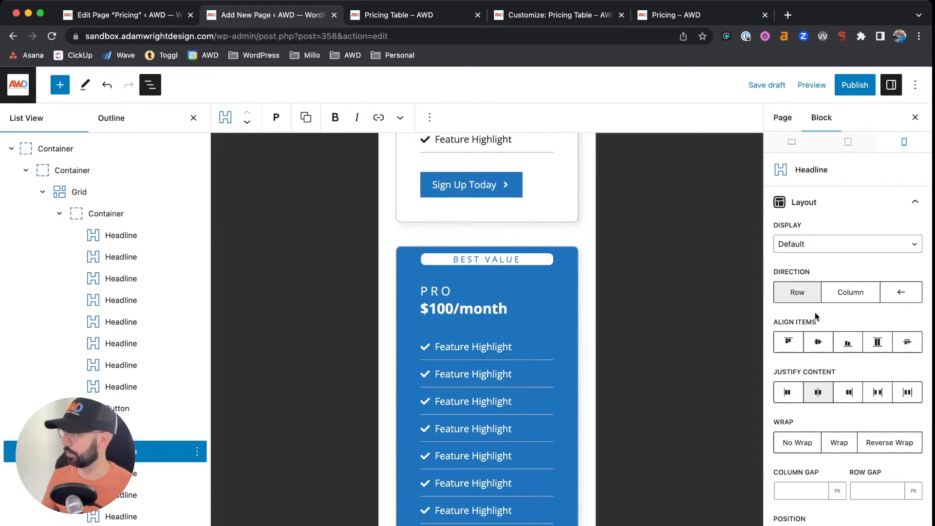
{"action": "scroll", "coordinate": [753, 337], "scroll_direction": "down", "scroll_amount": 1}
{"action": "scroll", "coordinate": [813, 339], "scroll_direction": "down", "scroll_amount": 10}
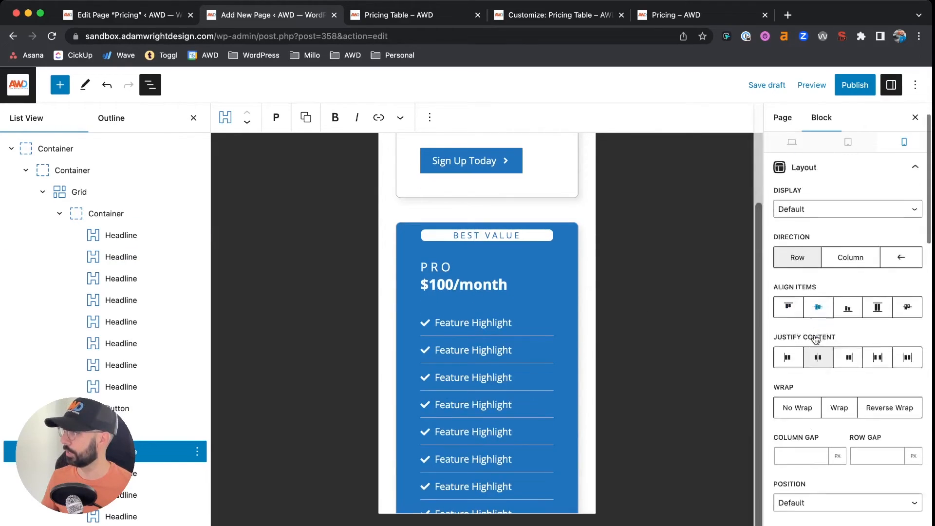
{"action": "left_click", "coordinate": [789, 261]}
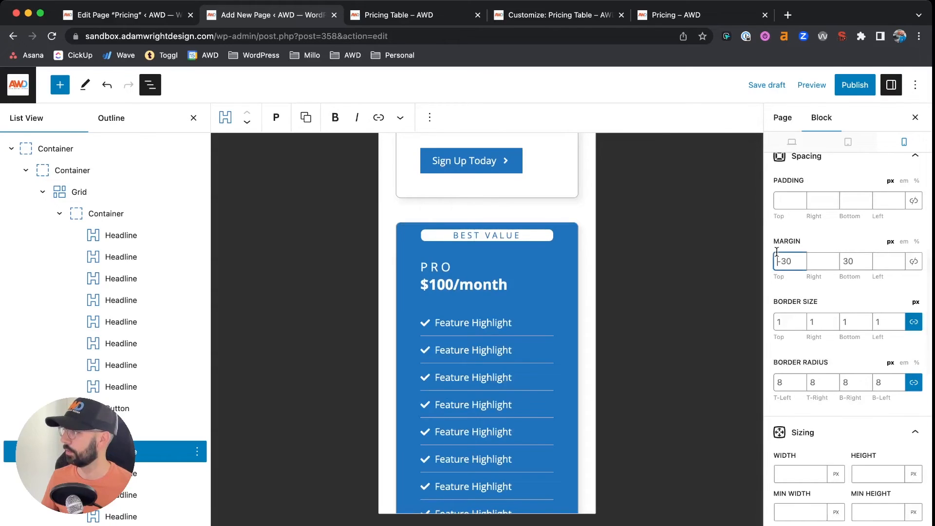
{"action": "type", "text": "-40"}
{"action": "triple_click", "coordinate": [823, 284]}
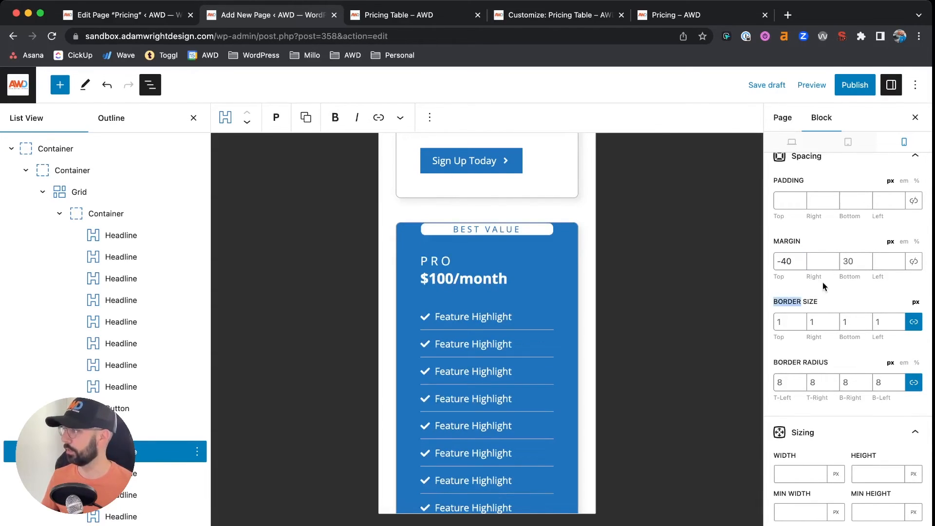
{"action": "triple_click", "coordinate": [790, 261]}
{"action": "type", "text": "-50"}
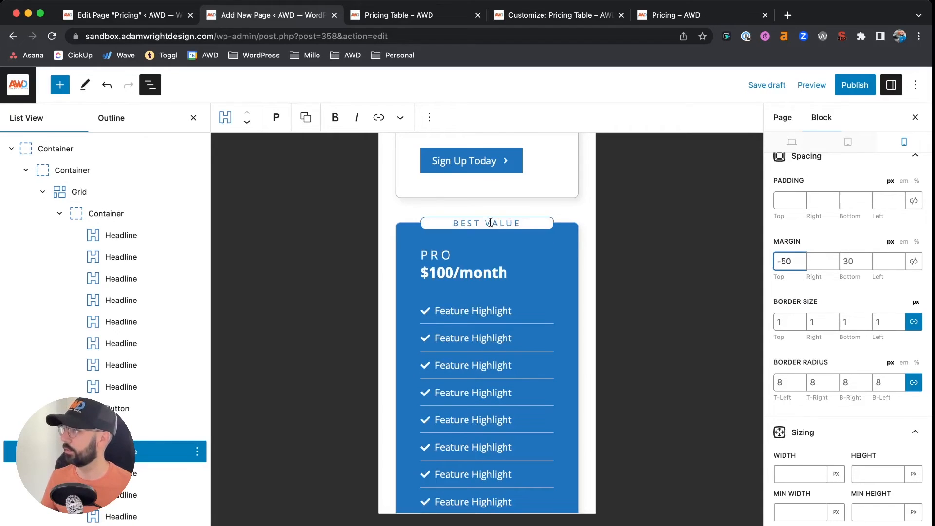
- Check the pricing cards in mobile and tablet views, return to the desktop view and save the draft
{"action": "left_click", "coordinate": [475, 252]}
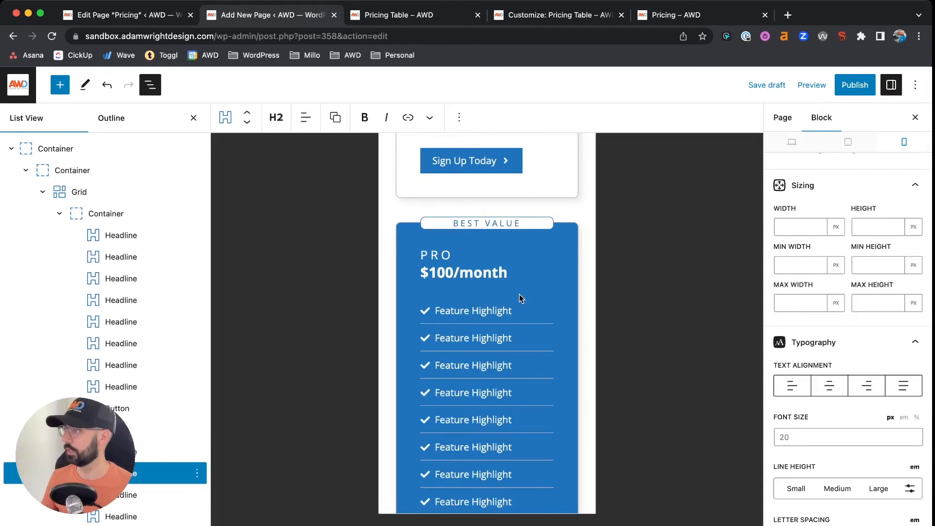
{"action": "scroll", "coordinate": [530, 268], "scroll_direction": "down", "scroll_amount": 10}
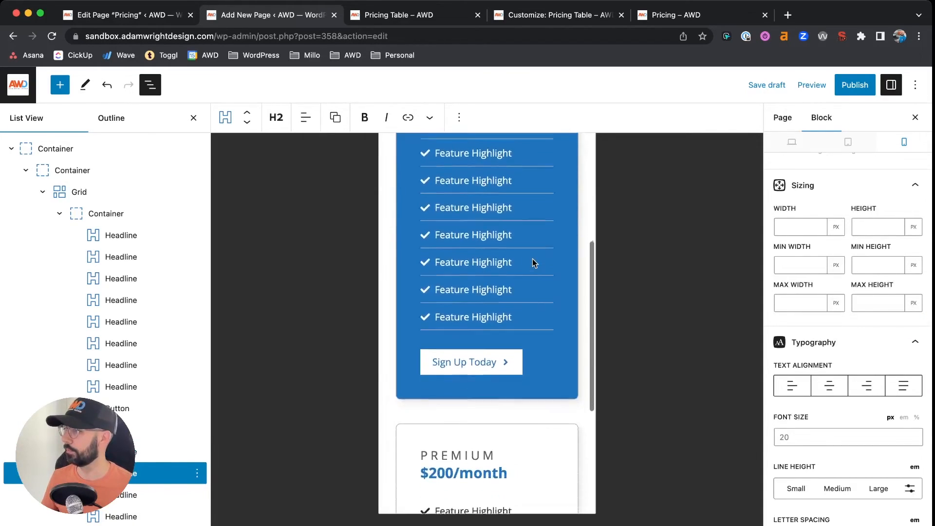
{"action": "scroll", "coordinate": [533, 264], "scroll_direction": "up", "scroll_amount": 10}
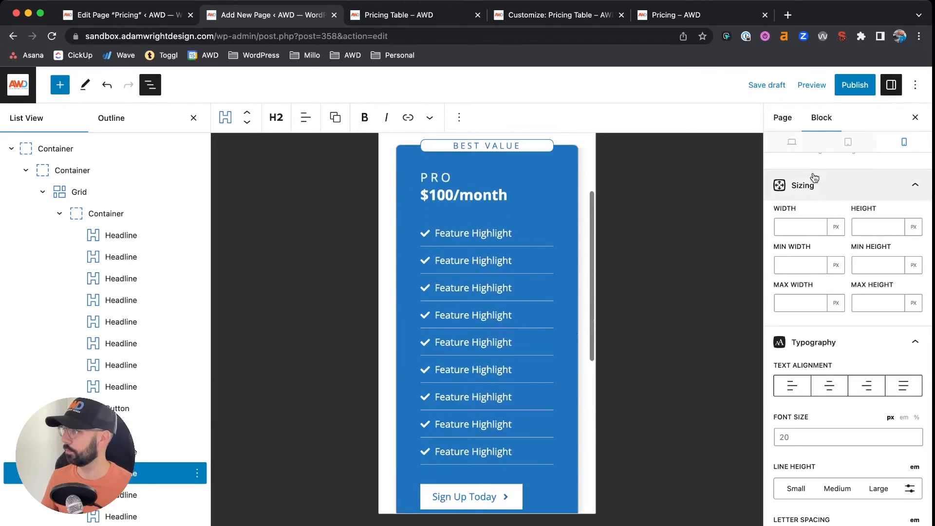
{"action": "left_click", "coordinate": [848, 142]}
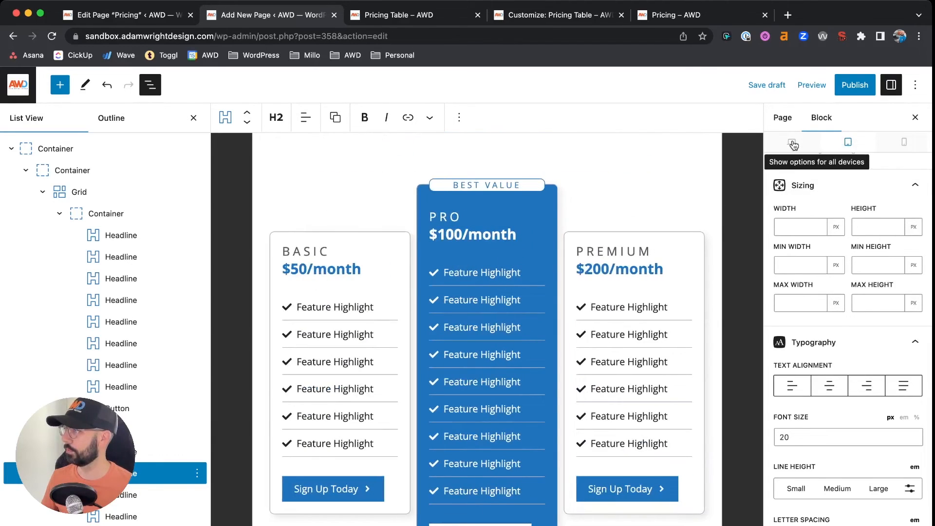
{"action": "left_click", "coordinate": [792, 142]}
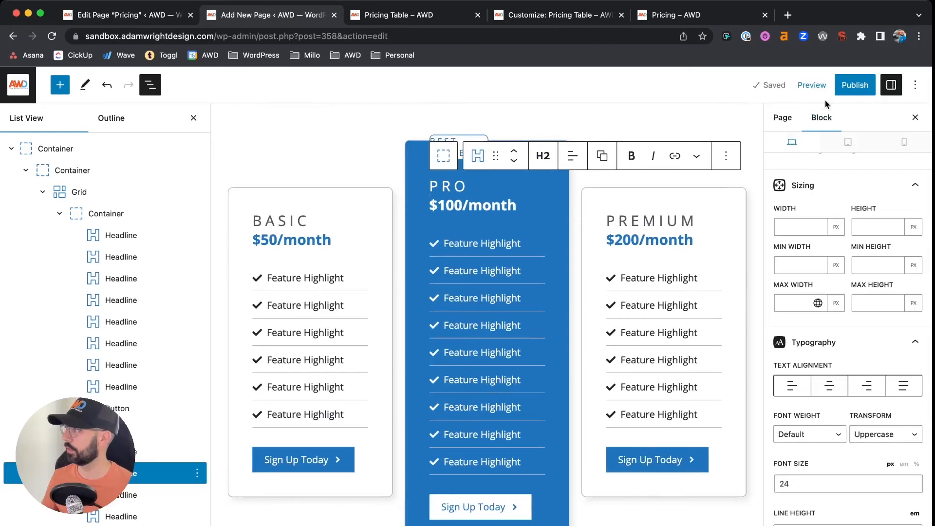
{"action": "left_click", "coordinate": [768, 85]}
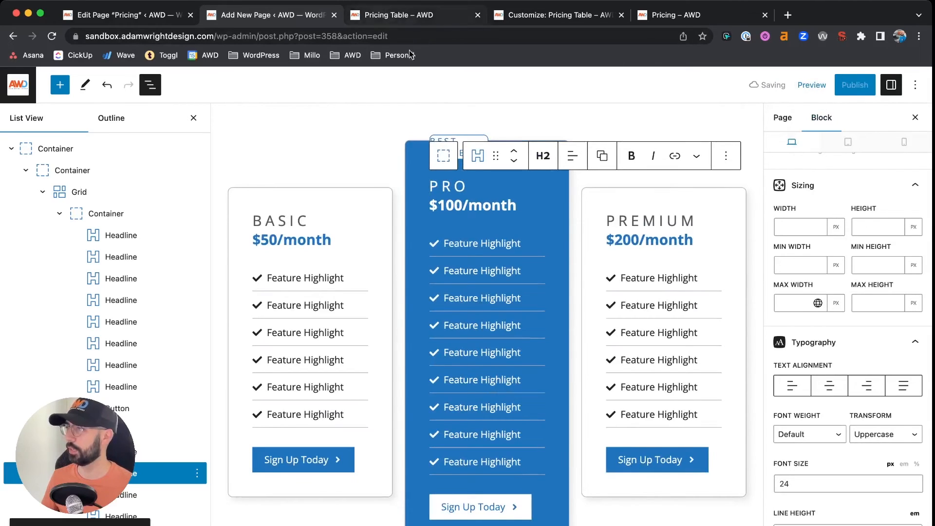
- Reload the Pricing Table page in its preview tab and examine the three pricing cards at desktop width
{"action": "left_click", "coordinate": [405, 15]}
{"action": "key", "text": "super+r"}
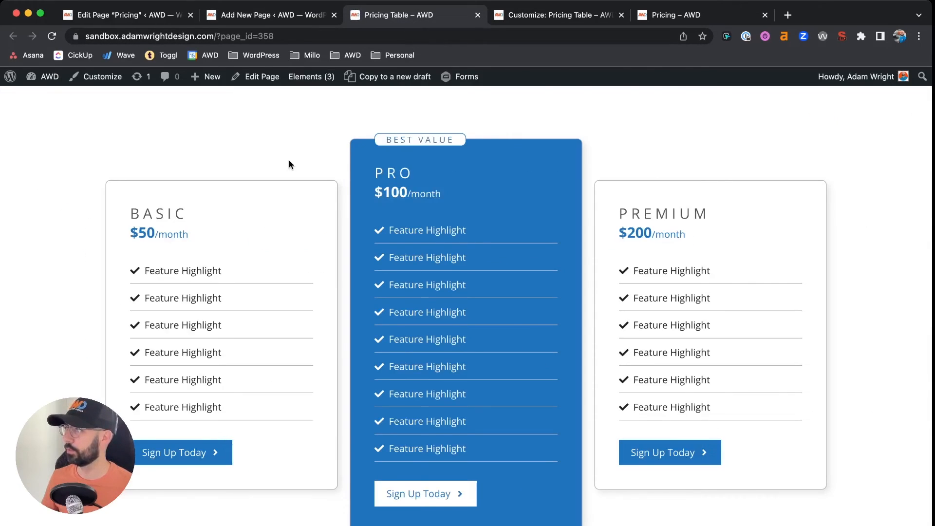
{"action": "scroll", "coordinate": [289, 161], "scroll_direction": "up", "scroll_amount": 1}
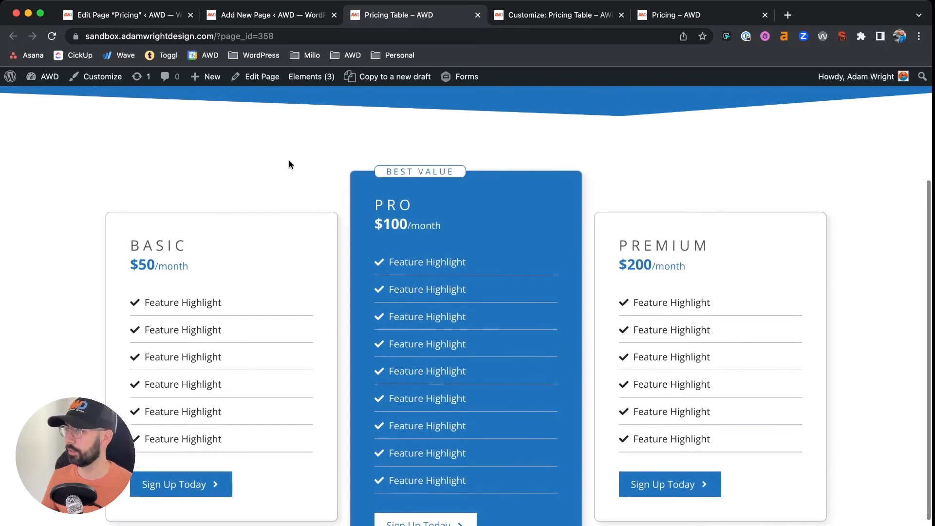
{"action": "scroll", "coordinate": [289, 161], "scroll_direction": "down", "scroll_amount": 1}
{"action": "scroll", "coordinate": [289, 161], "scroll_direction": "down", "scroll_amount": 2}
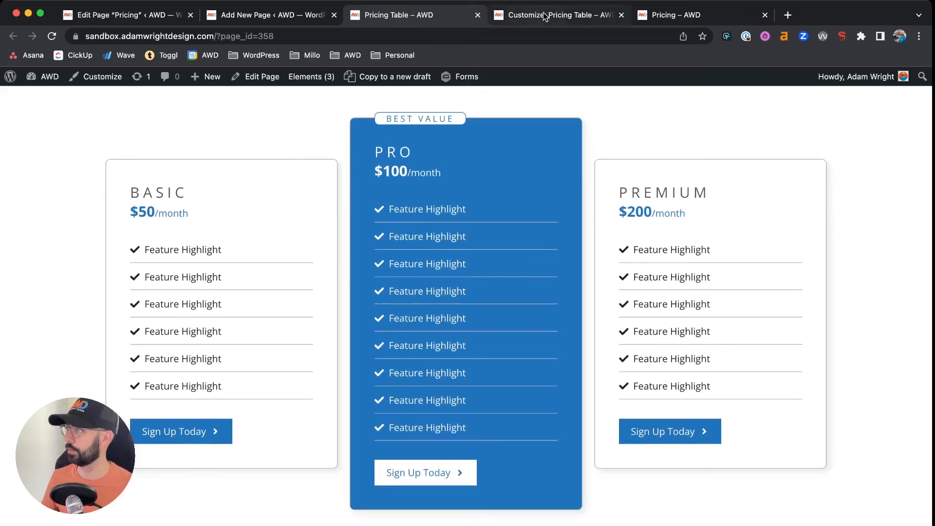
- Open the Pricing Table page in the Customizer in a new tab and inspect the BEST VALUE badge at tablet width
{"action": "left_click", "coordinate": [107, 77], "text": "super"}
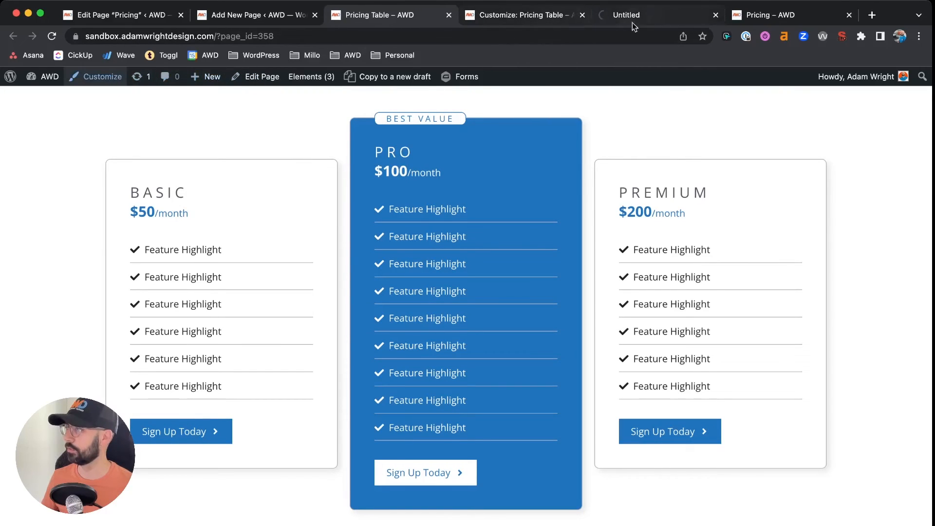
{"action": "left_click", "coordinate": [660, 19]}
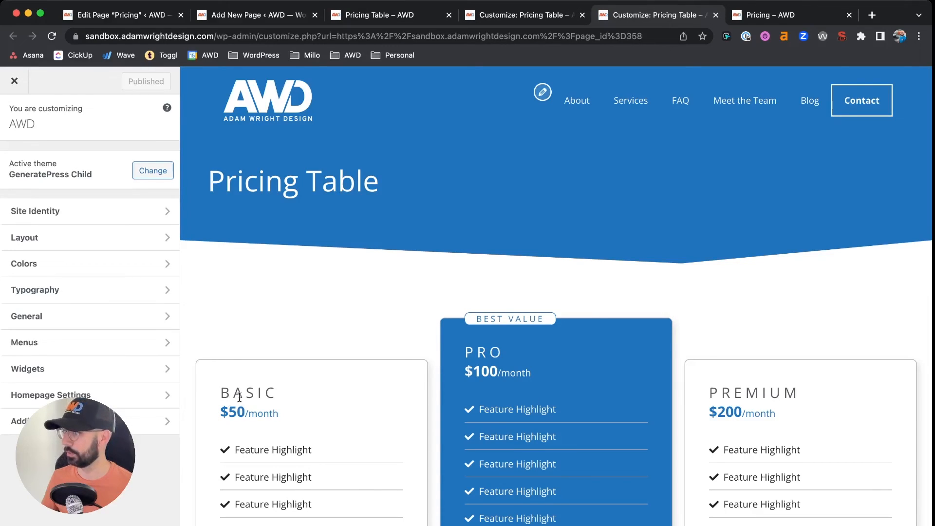
{"action": "scroll", "coordinate": [230, 401], "scroll_direction": "down", "scroll_amount": 3}
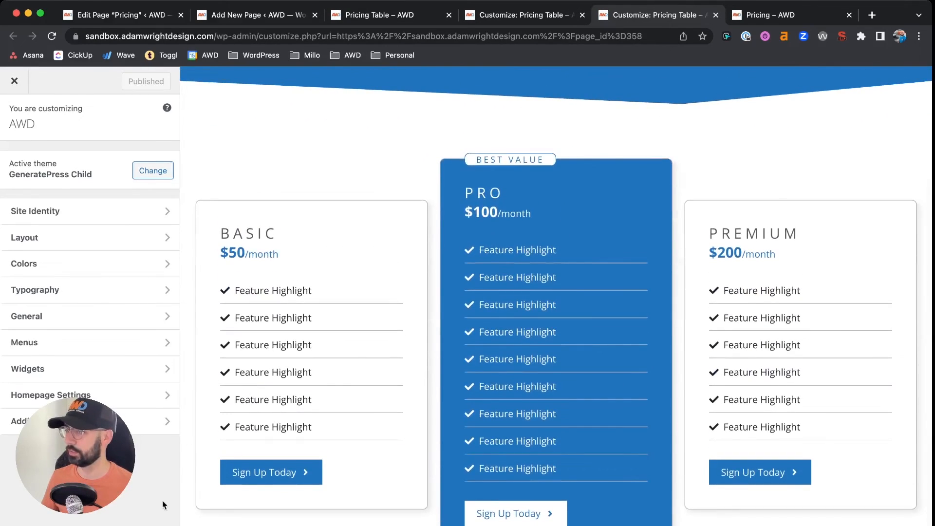
{"action": "left_click", "coordinate": [145, 525]}
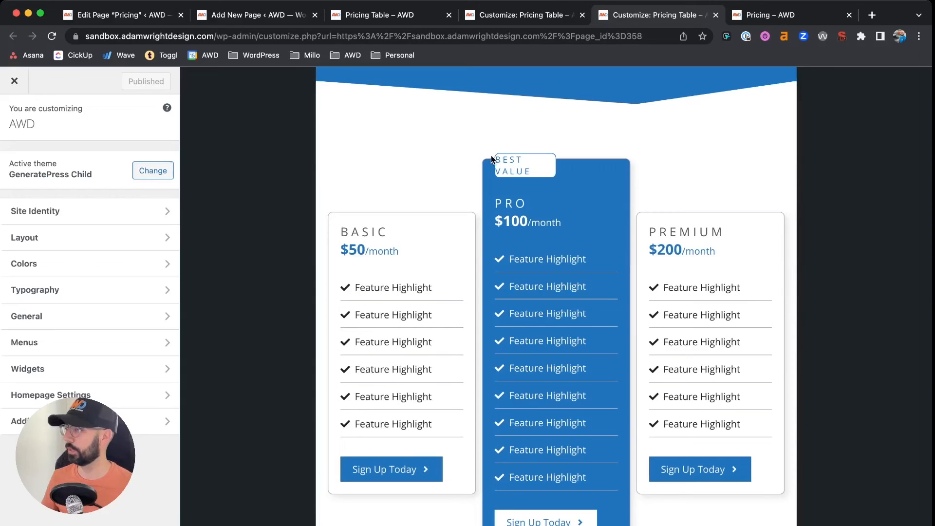
{"action": "left_click_drag", "start_coordinate": [492, 160], "coordinate": [544, 178]}
{"action": "left_click", "coordinate": [550, 180]}
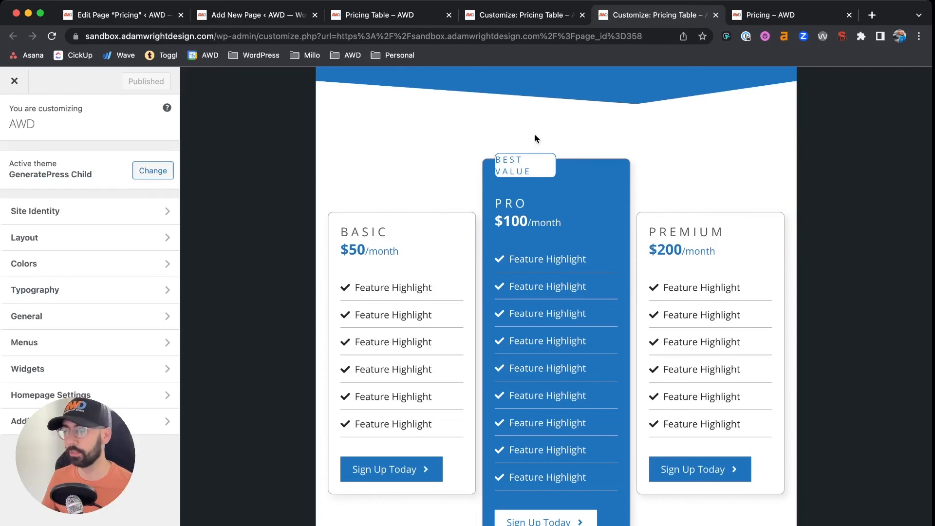
- Back in the page editor, set the BEST VALUE badge headline's max width to 100% and save the draft
{"action": "left_click", "coordinate": [226, 19]}
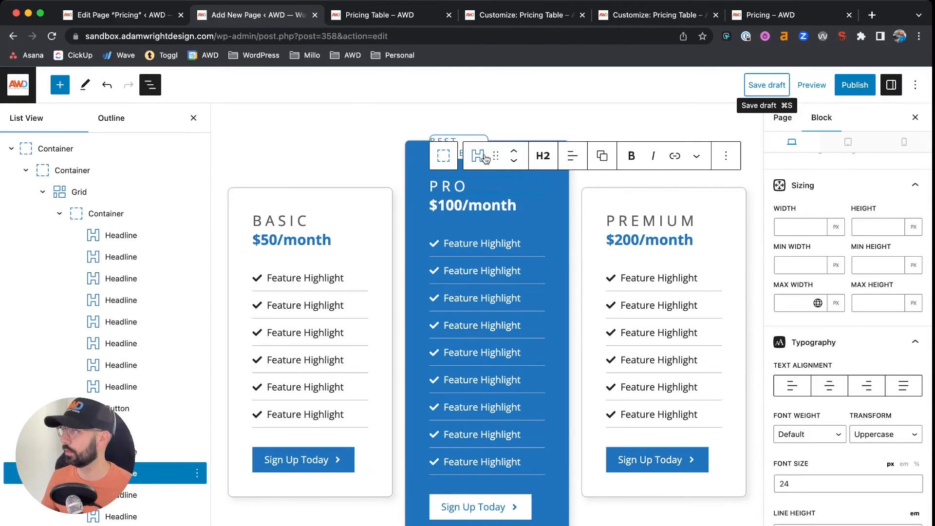
{"action": "left_click", "coordinate": [456, 134]}
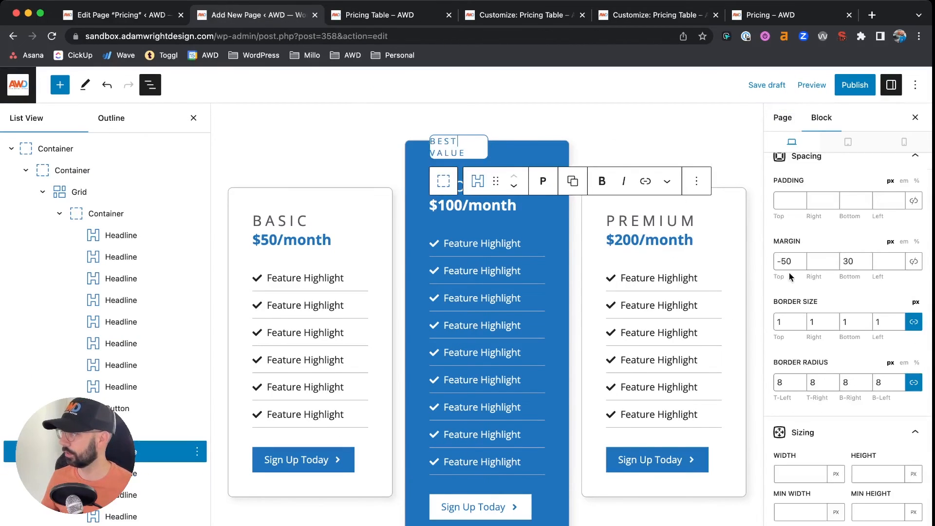
{"action": "scroll", "coordinate": [790, 277], "scroll_direction": "down", "scroll_amount": 5}
{"action": "double_click", "coordinate": [802, 383]}
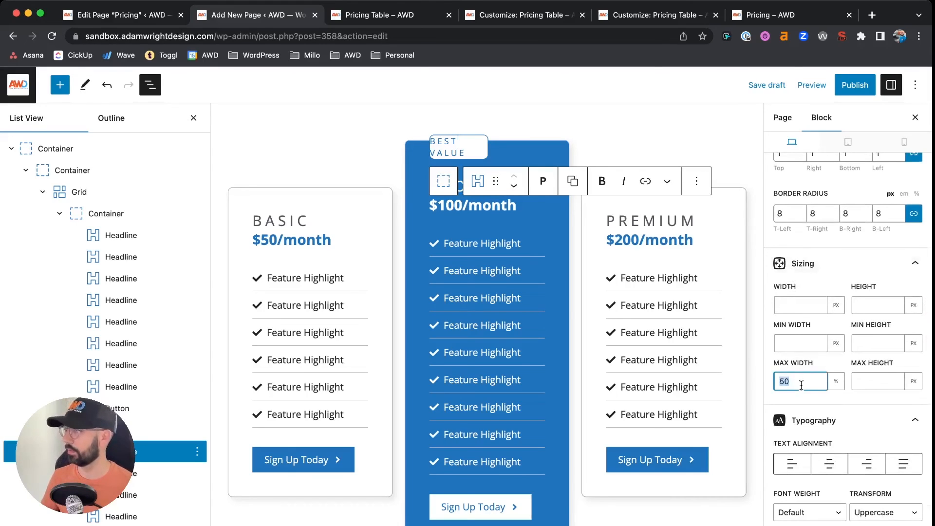
{"action": "type", "text": "100"}
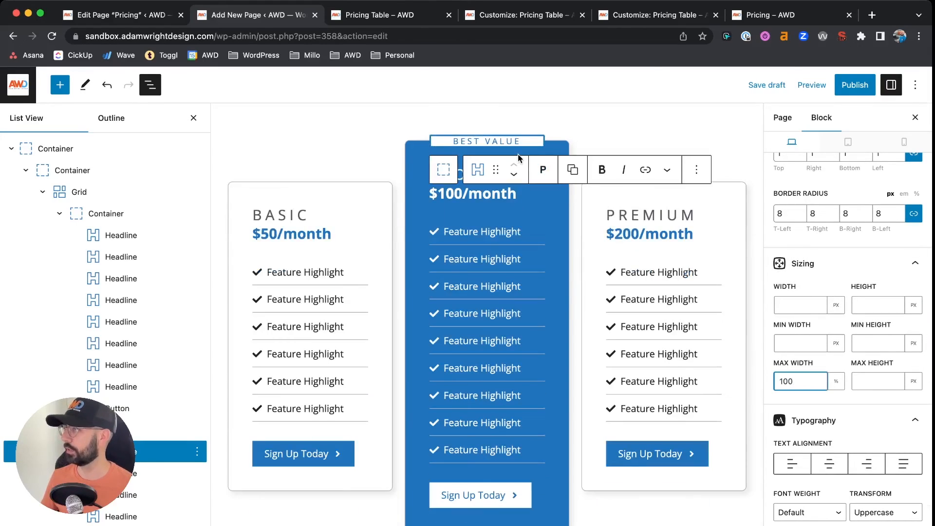
{"action": "left_click", "coordinate": [767, 85]}
- Reload the Pricing Table page in the Customizer and examine the pricing cards and badge at tablet and mobile widths
{"action": "left_click", "coordinate": [633, 18]}
{"action": "key", "text": "super+r"}
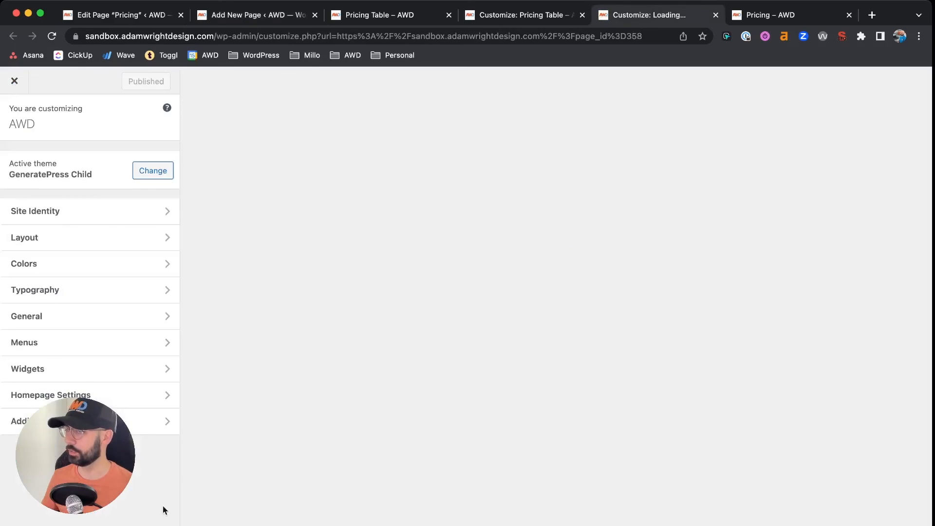
{"action": "scroll", "coordinate": [410, 314], "scroll_direction": "down", "scroll_amount": 5}
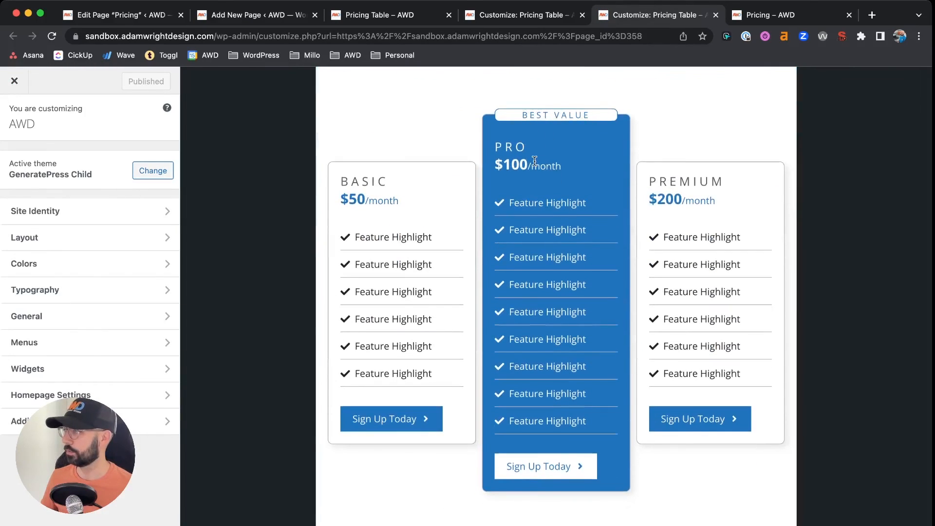
{"action": "scroll", "coordinate": [535, 161], "scroll_direction": "down", "scroll_amount": 1}
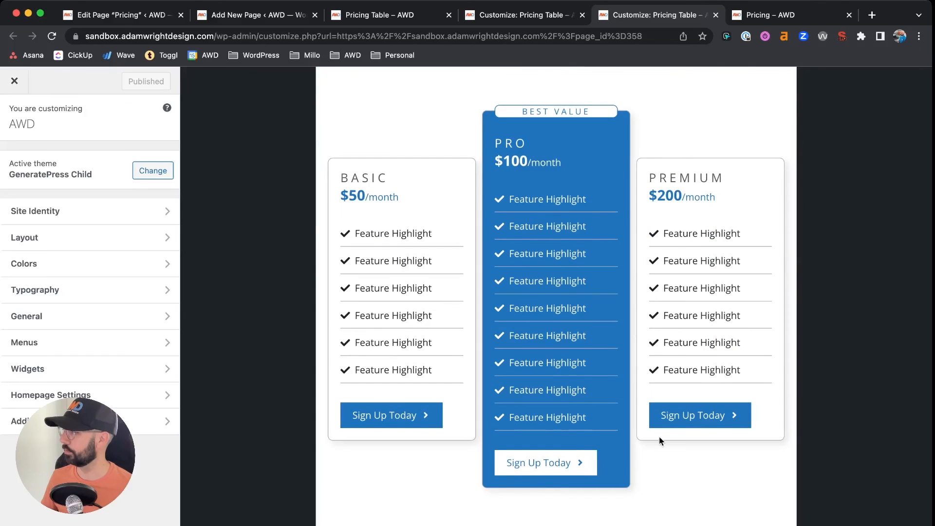
{"action": "scroll", "coordinate": [652, 441], "scroll_direction": "up", "scroll_amount": 3}
{"action": "left_click", "coordinate": [168, 525]}
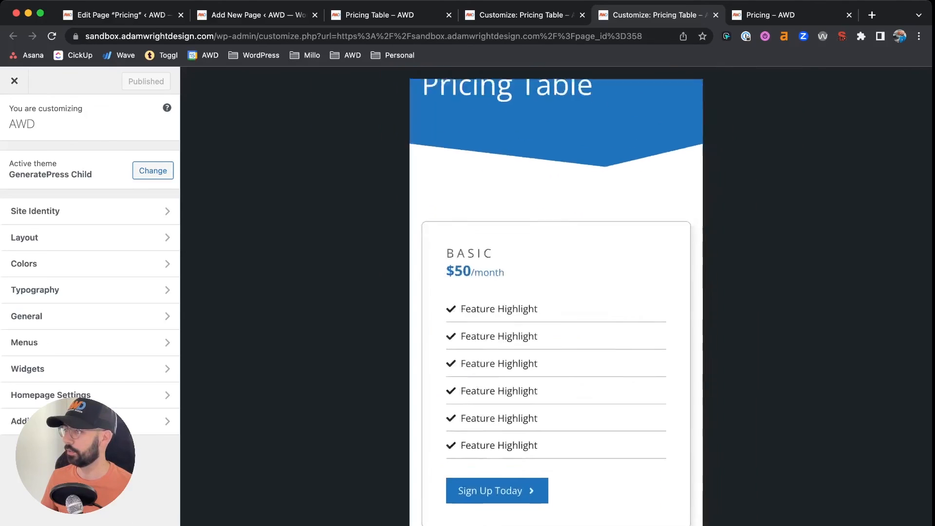
{"action": "scroll", "coordinate": [551, 284], "scroll_direction": "down", "scroll_amount": 4}
{"action": "scroll", "coordinate": [551, 288], "scroll_direction": "down", "scroll_amount": 10}
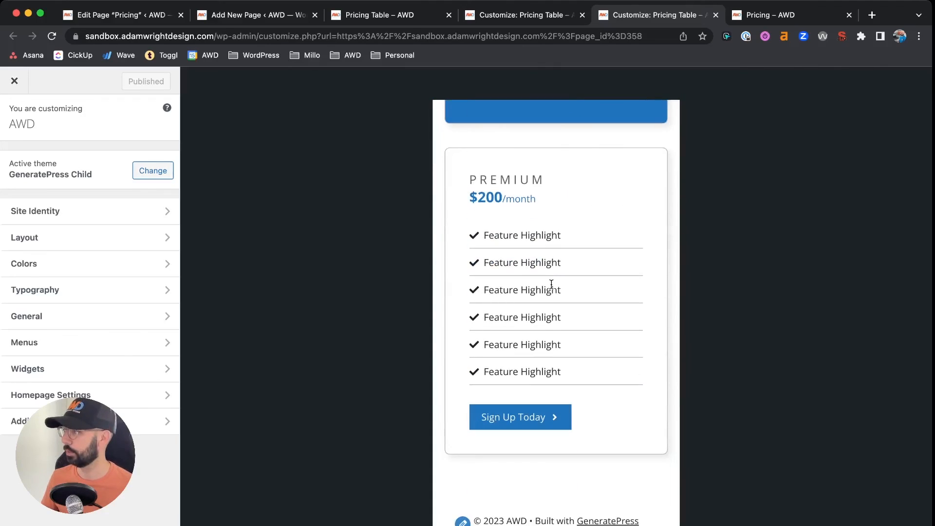
{"action": "scroll", "coordinate": [551, 283], "scroll_direction": "up", "scroll_amount": 14}
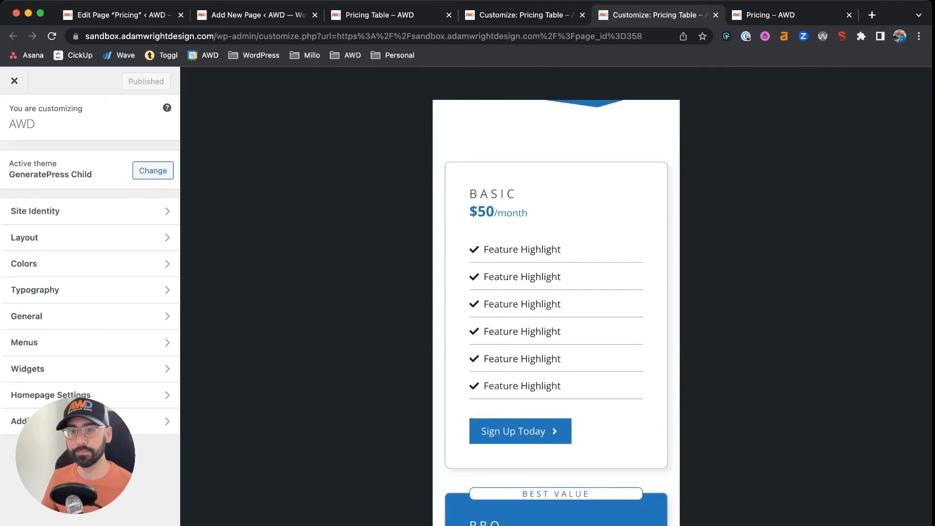